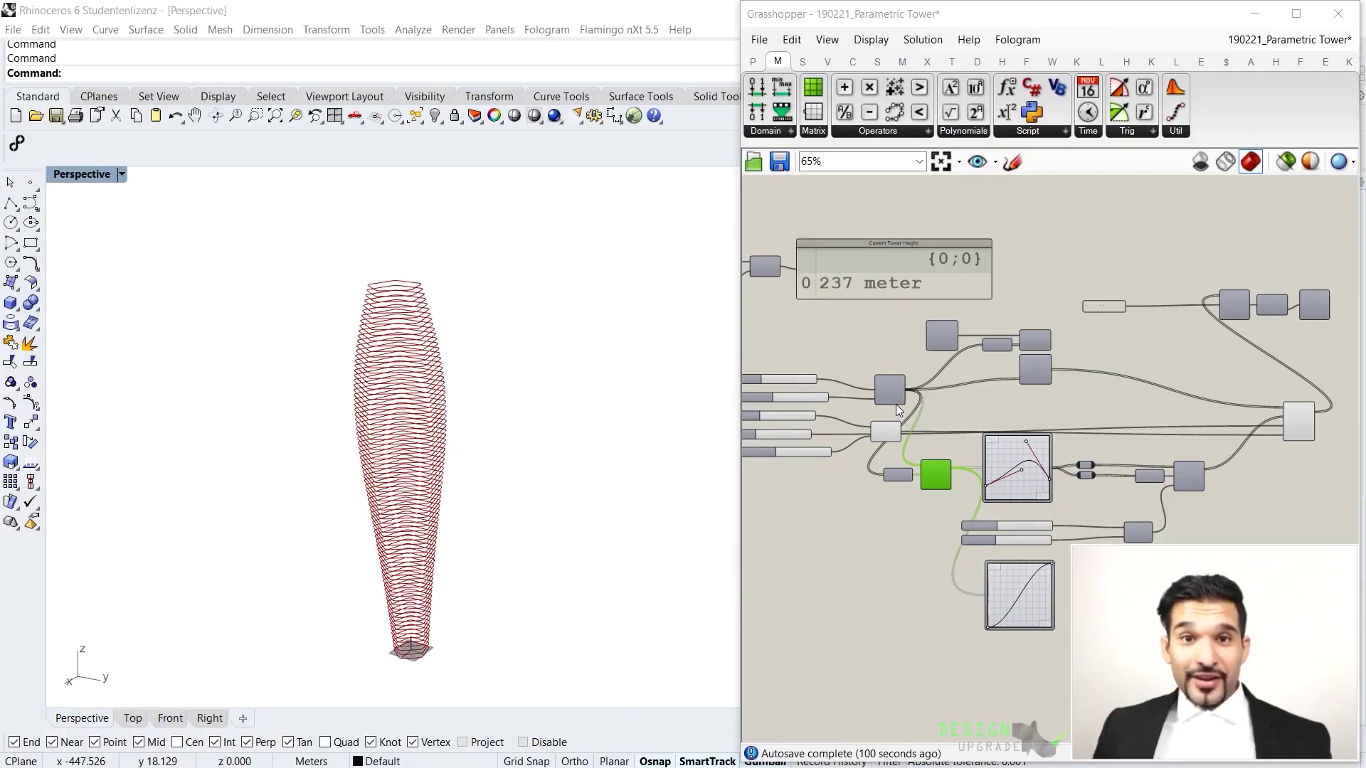
Examine the Polygon component that generates the tower's stacked floor outlines
scroll(1105, 389, up, 6)
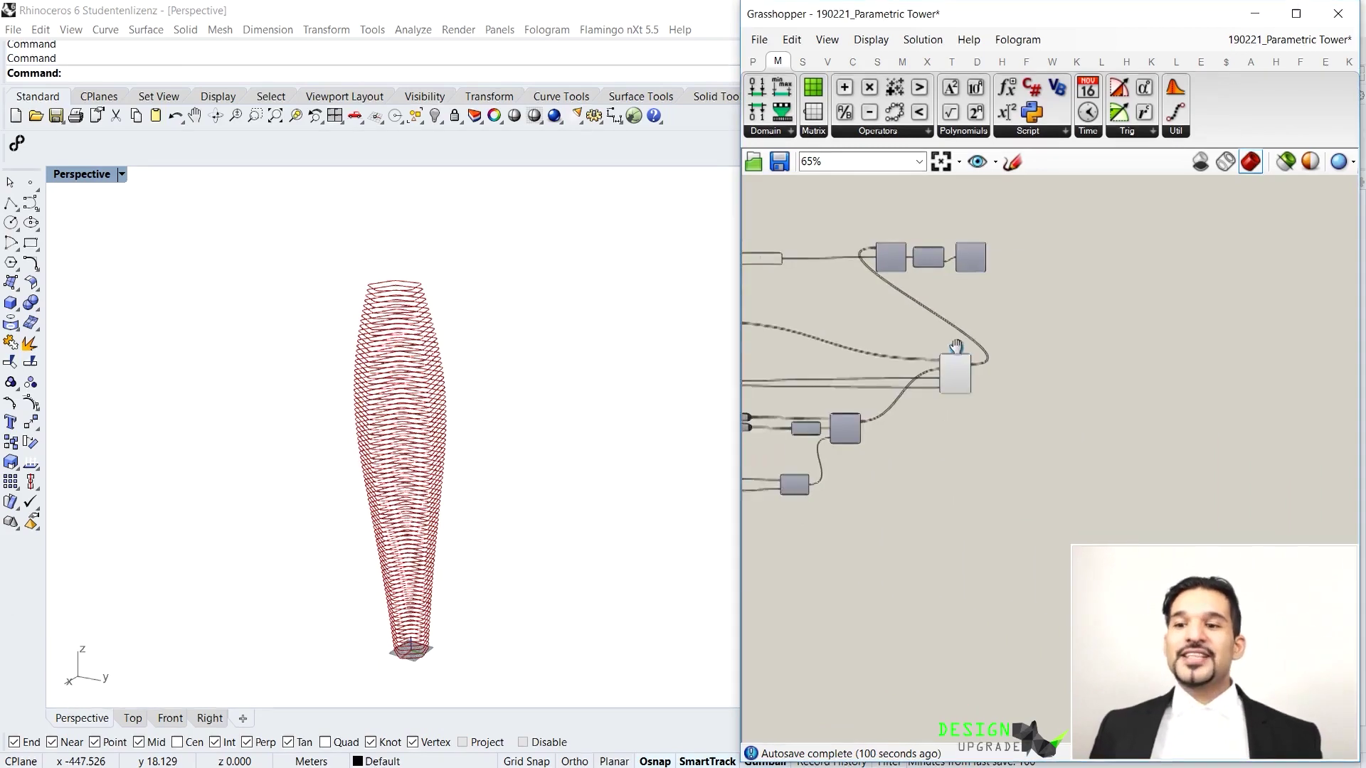
click(858, 313)
drag(859, 313, 859, 306)
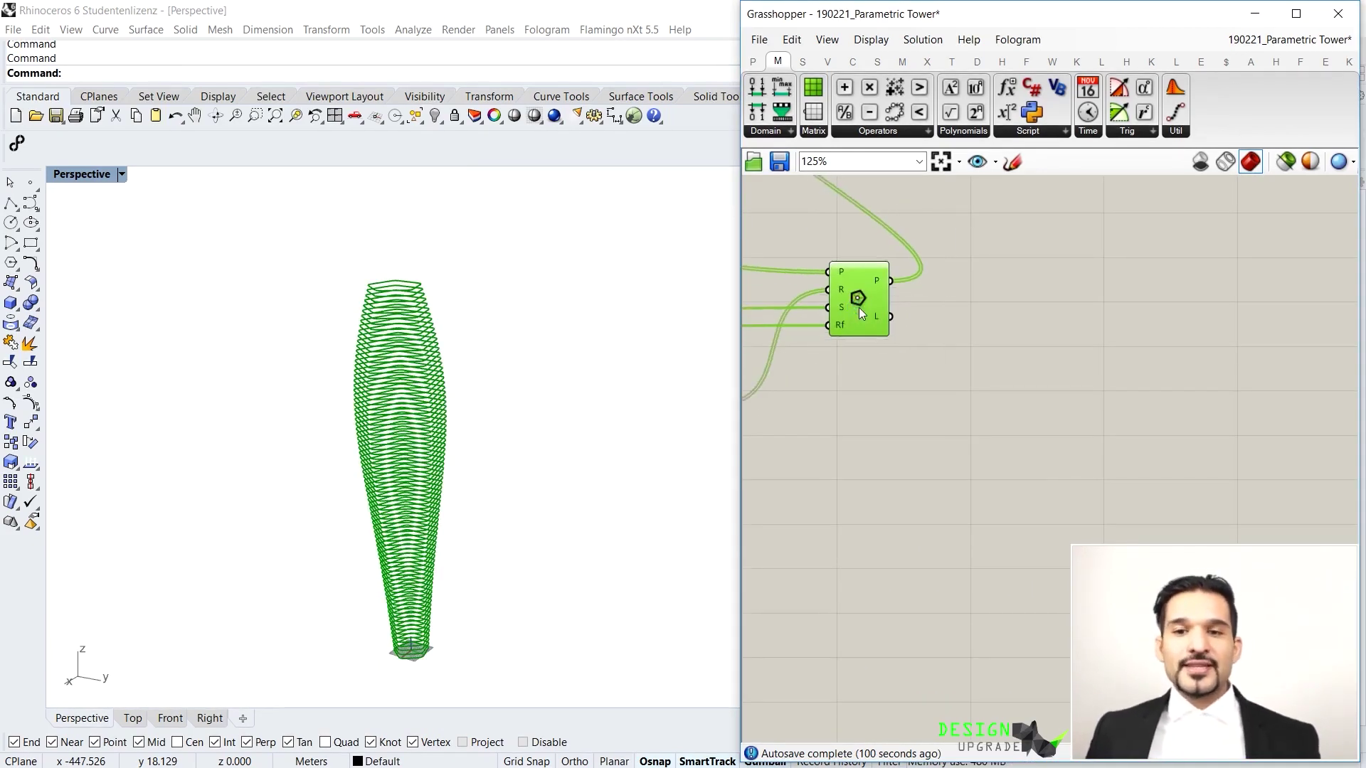
double_click(1036, 302)
click(946, 326)
scroll(947, 329, down, 3)
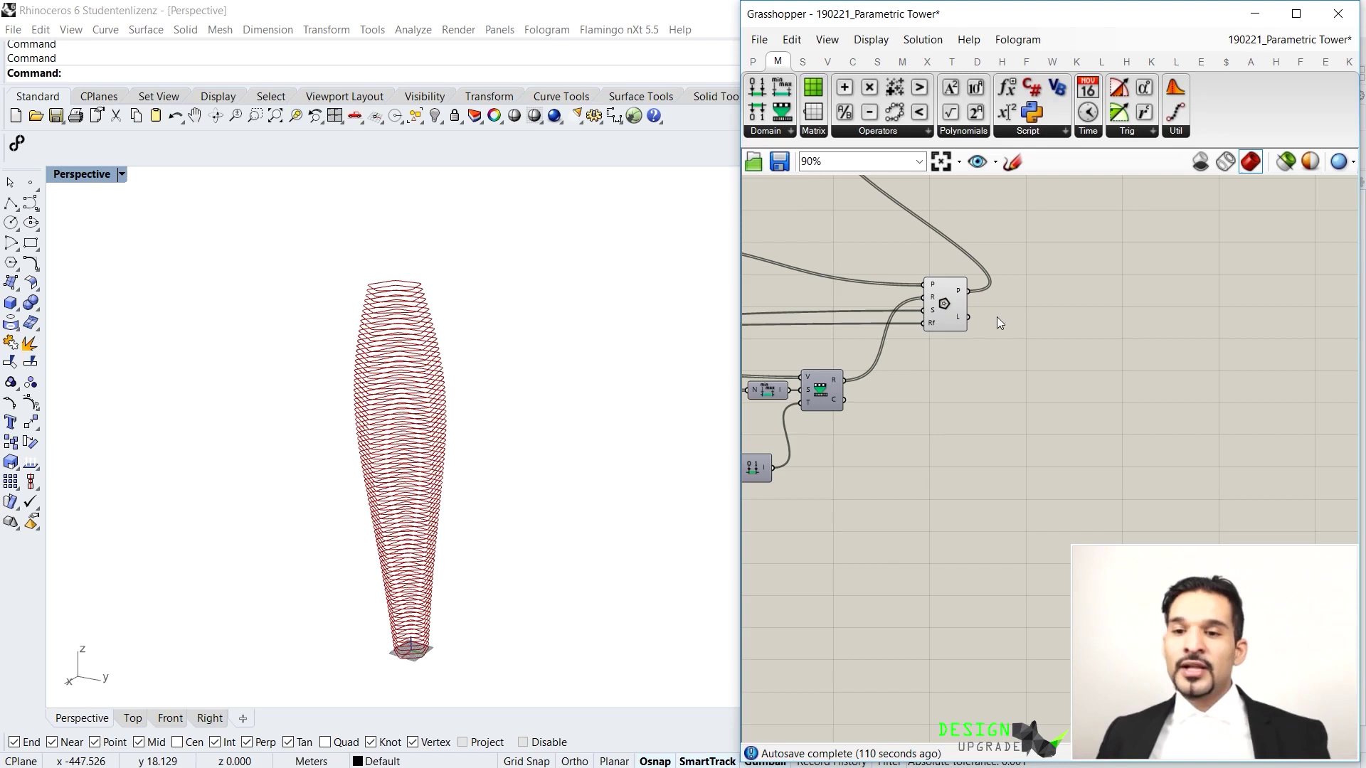
click(943, 304)
click(1017, 284)
scroll(1069, 289, down, 2)
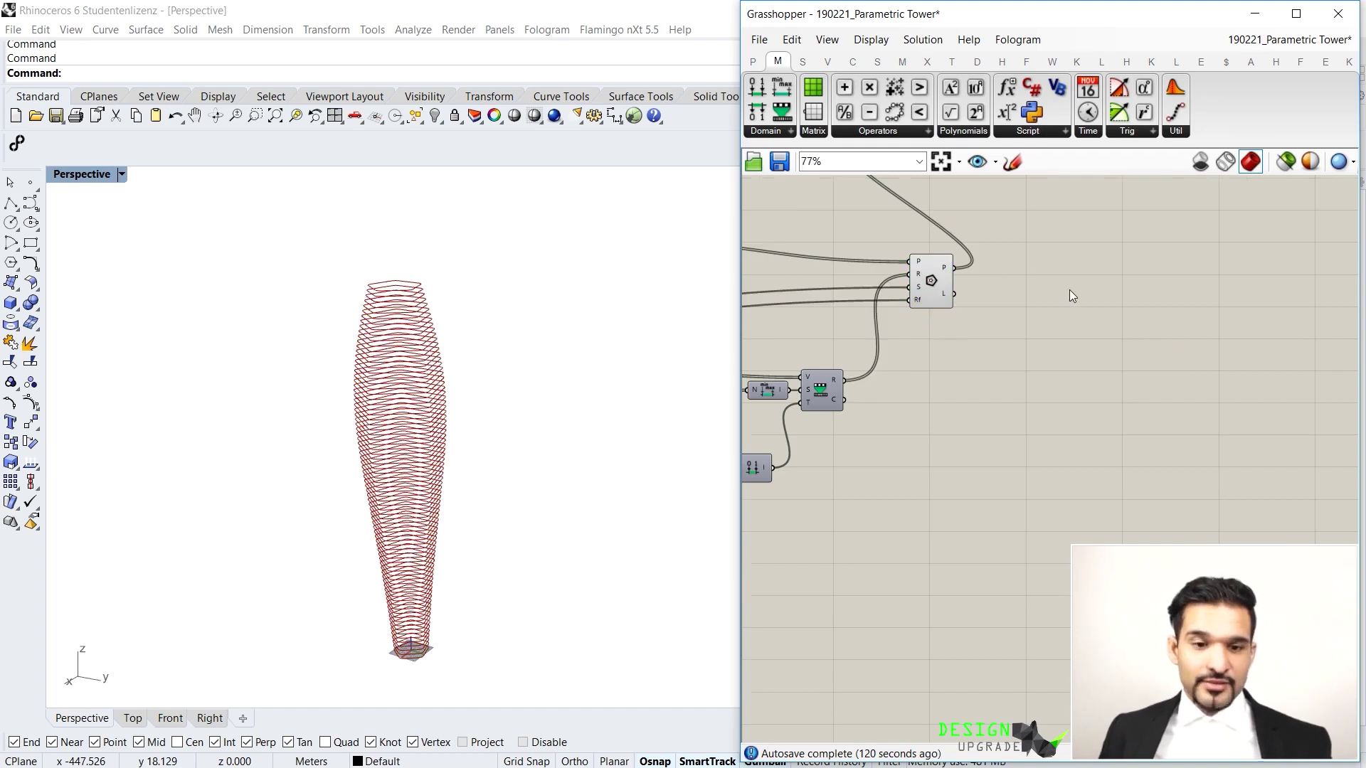
Examine the graph mapper and domain remapping that feed the polygon radius, along with the tower in the perspective view
right_drag(930, 320, 1064, 319)
scroll(980, 263, up, 2)
right_drag(1017, 277, 1019, 294)
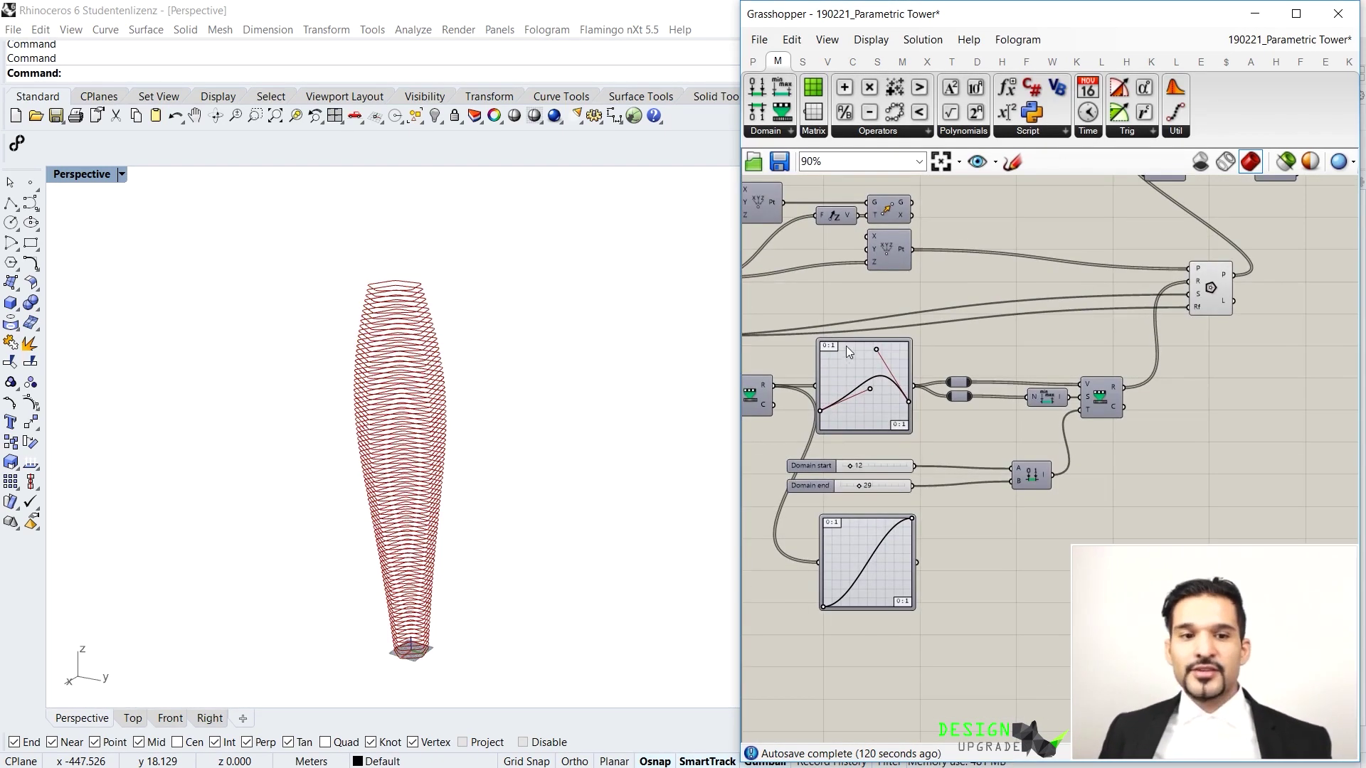
right_drag(1136, 407, 1087, 392)
scroll(1087, 393, up, 1)
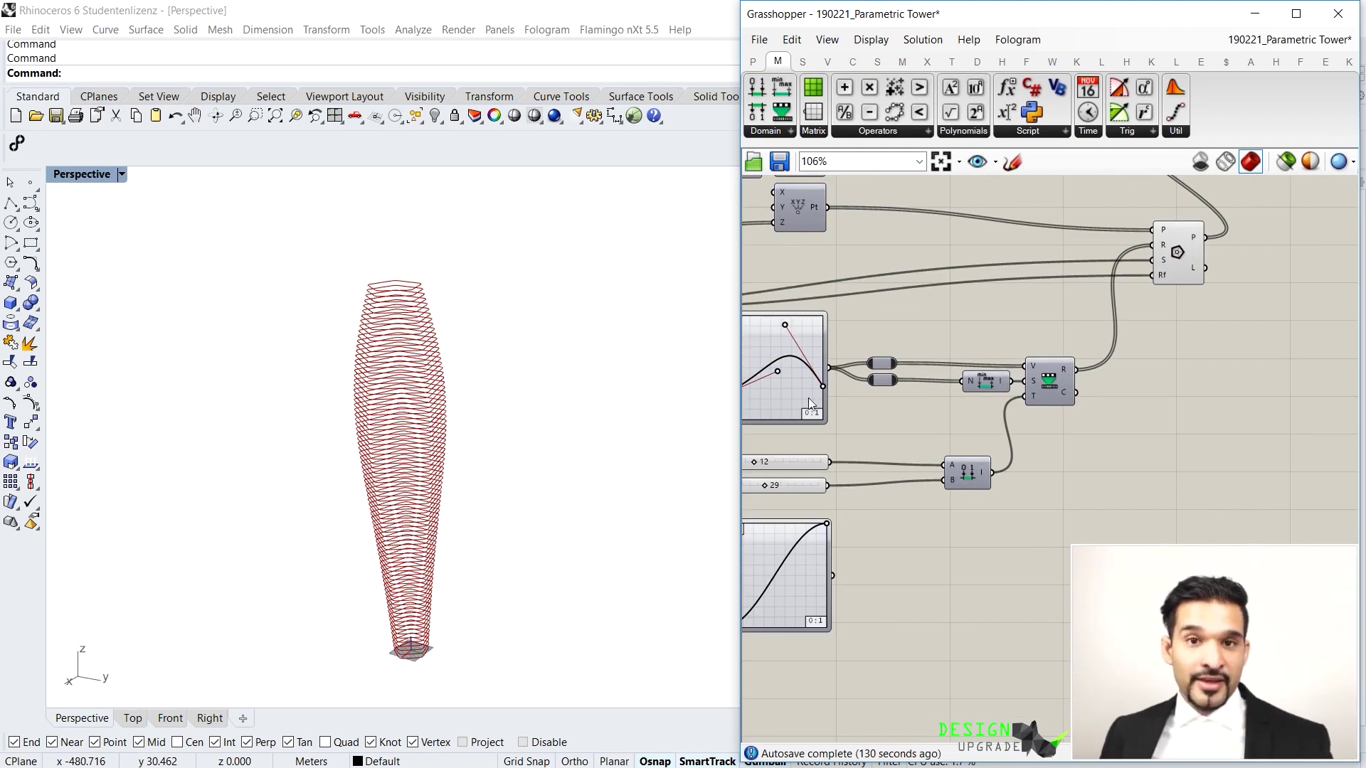
right_drag(581, 402, 558, 387)
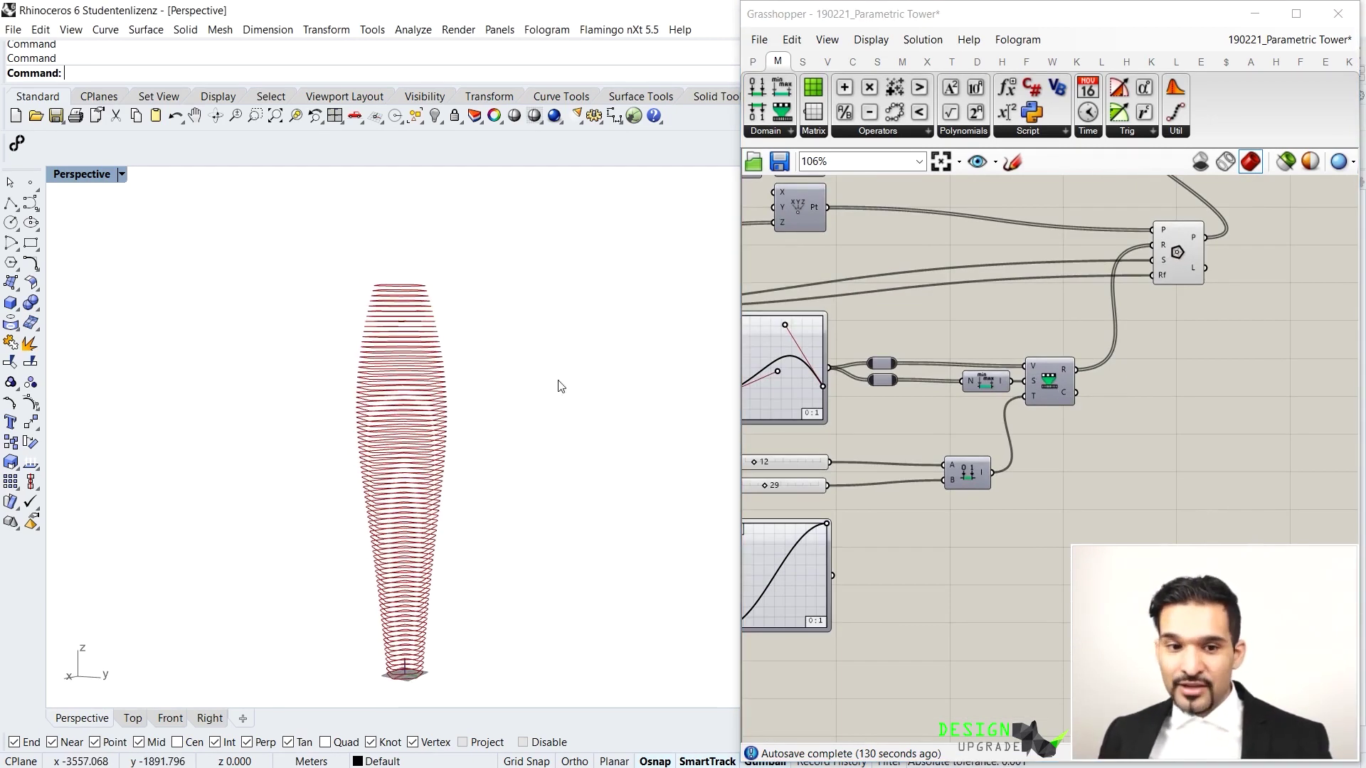
Add a Rotate component, the one that rotates an object in a plane, beside the Polygon component
scroll(1185, 334, down, 2)
right_drag(1282, 327, 963, 338)
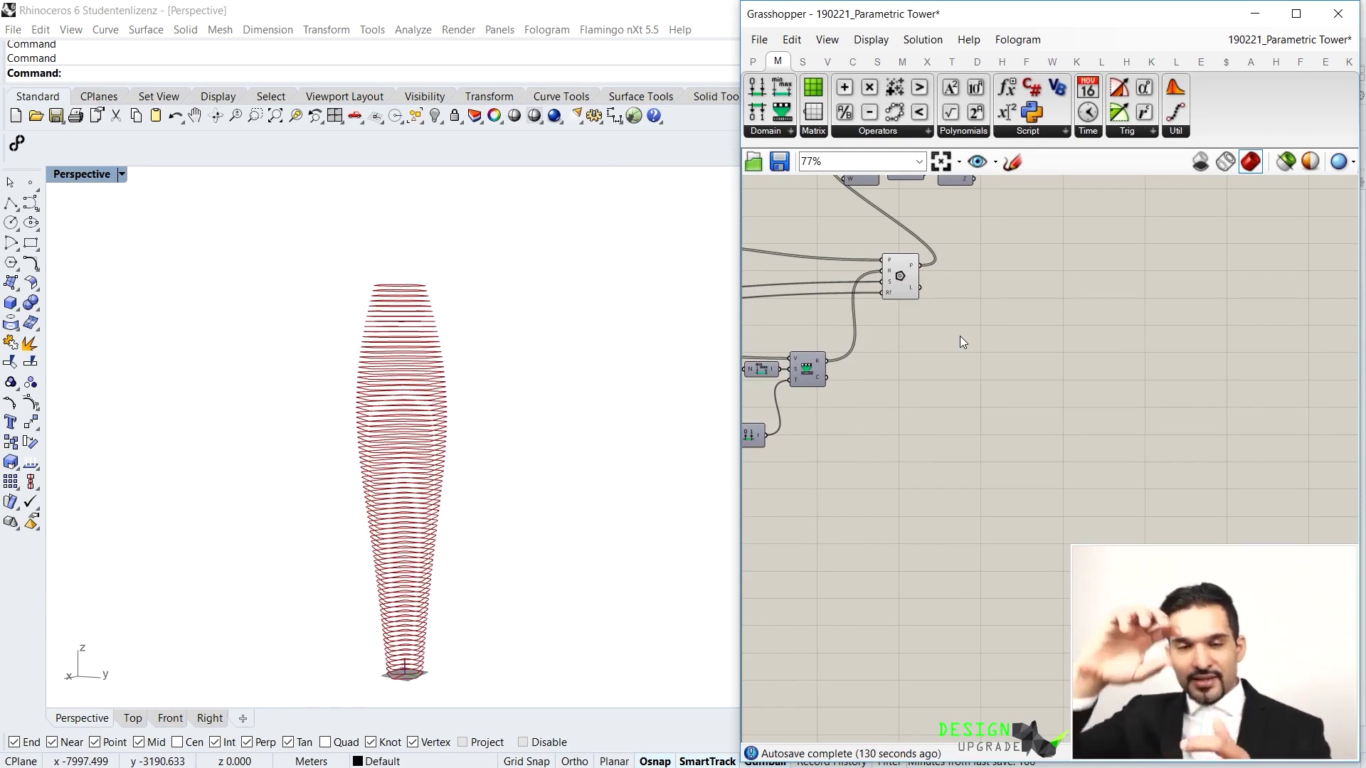
scroll(924, 273, up, 3)
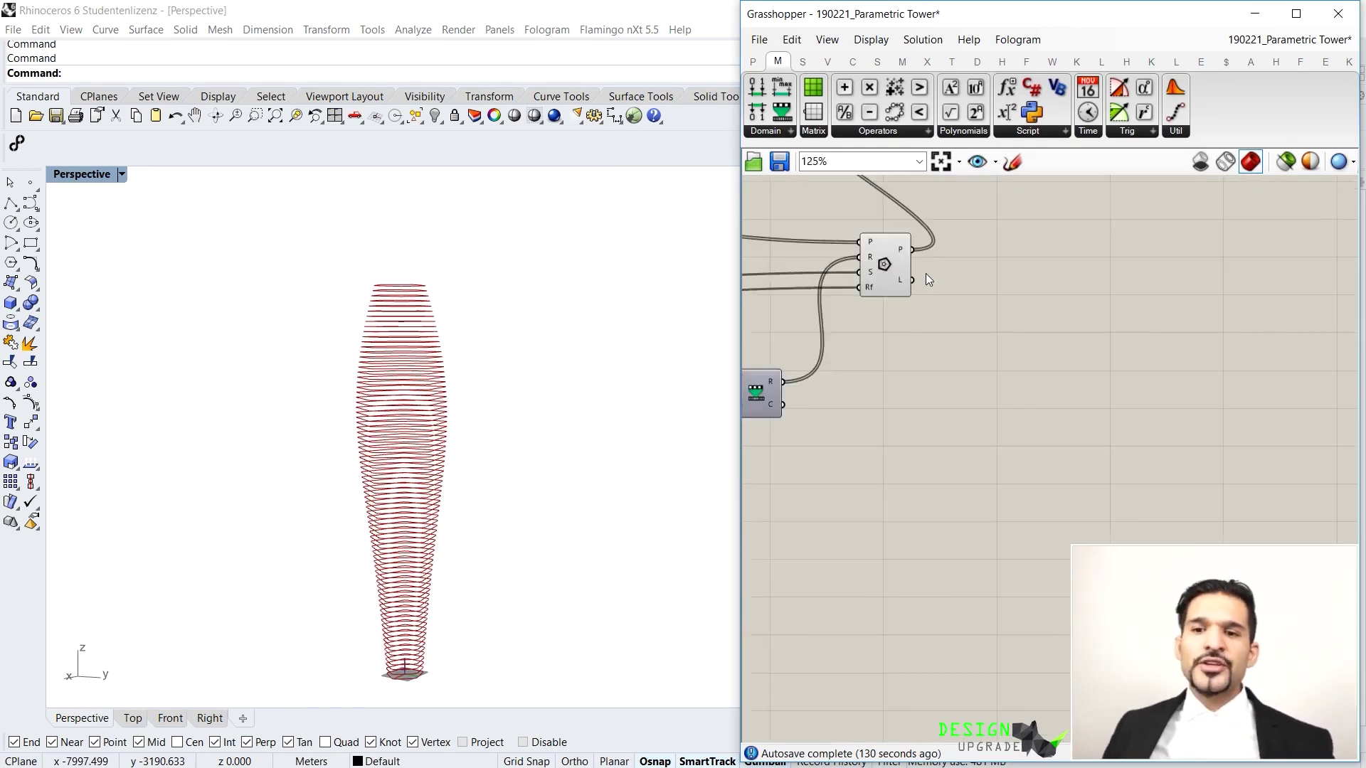
double_click(1135, 305)
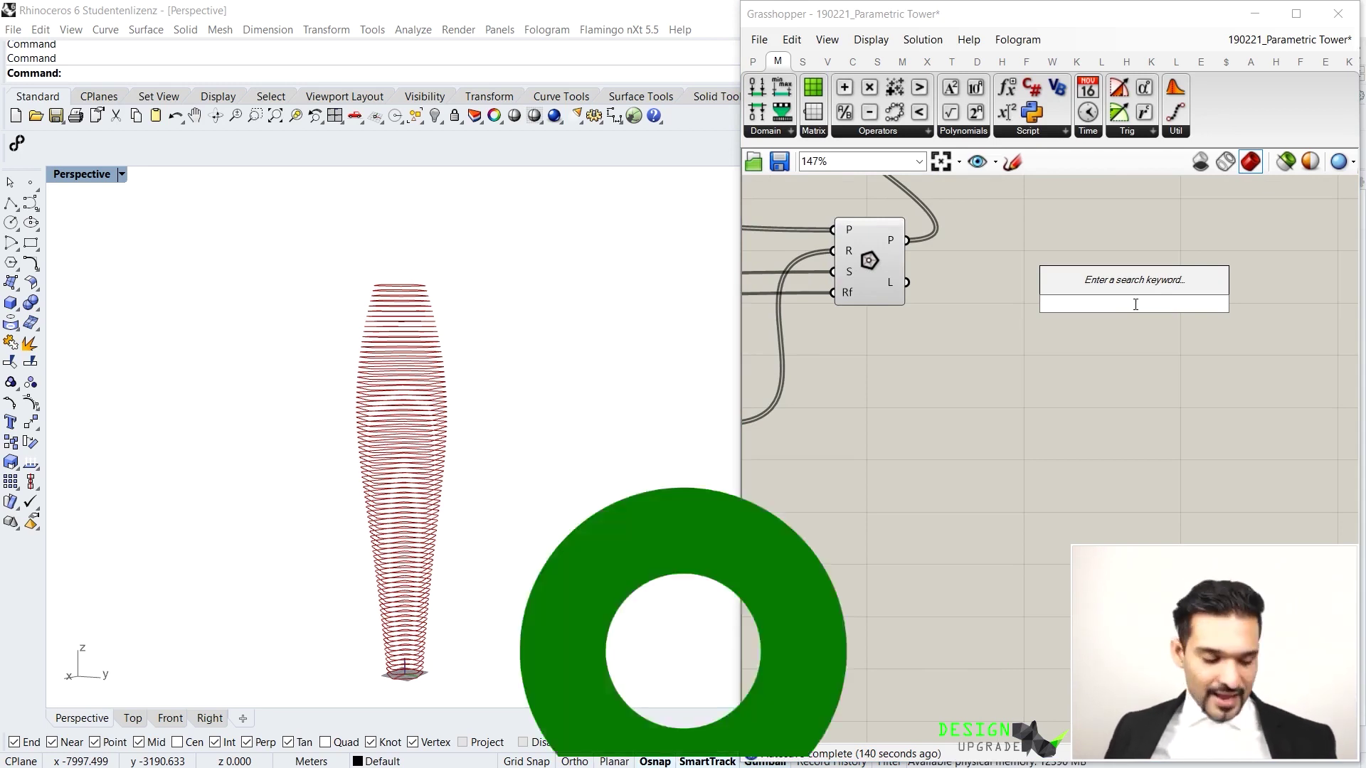
text(rot)
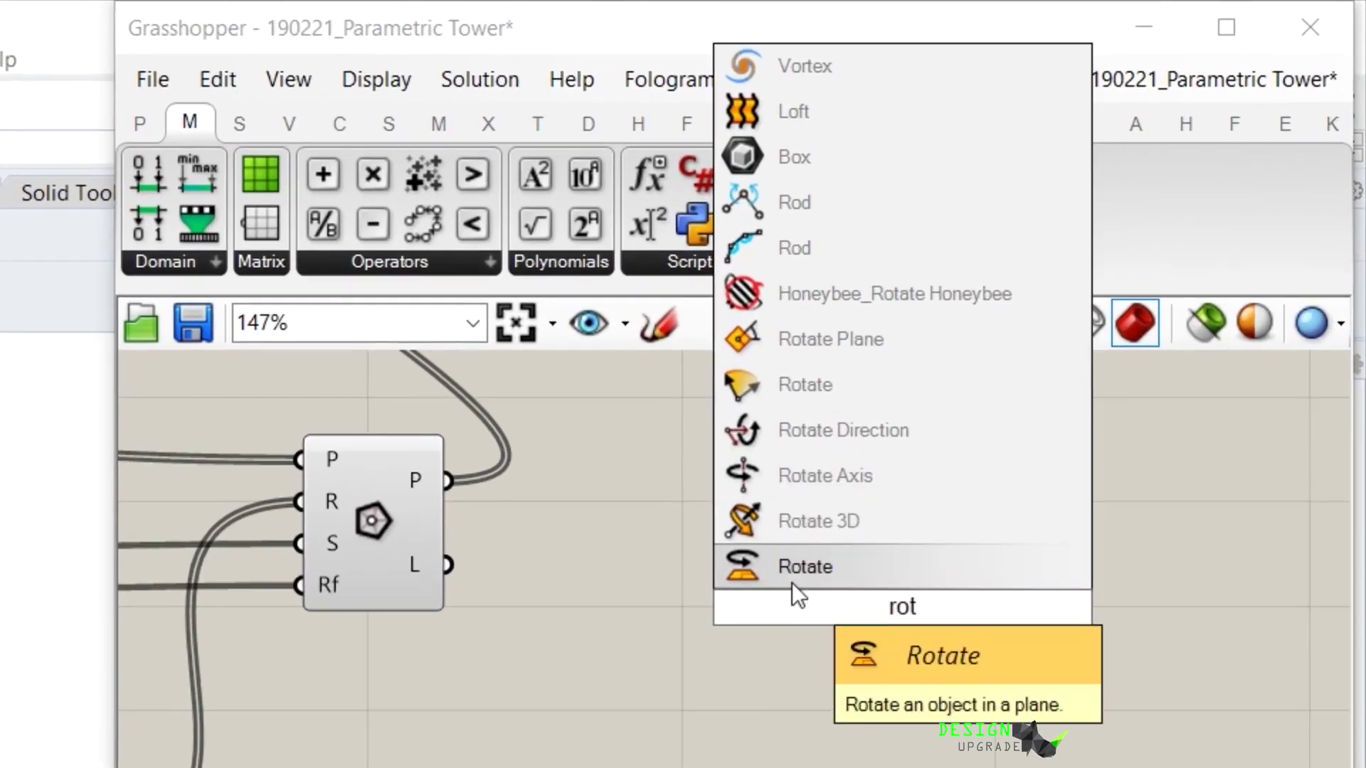
click(791, 583)
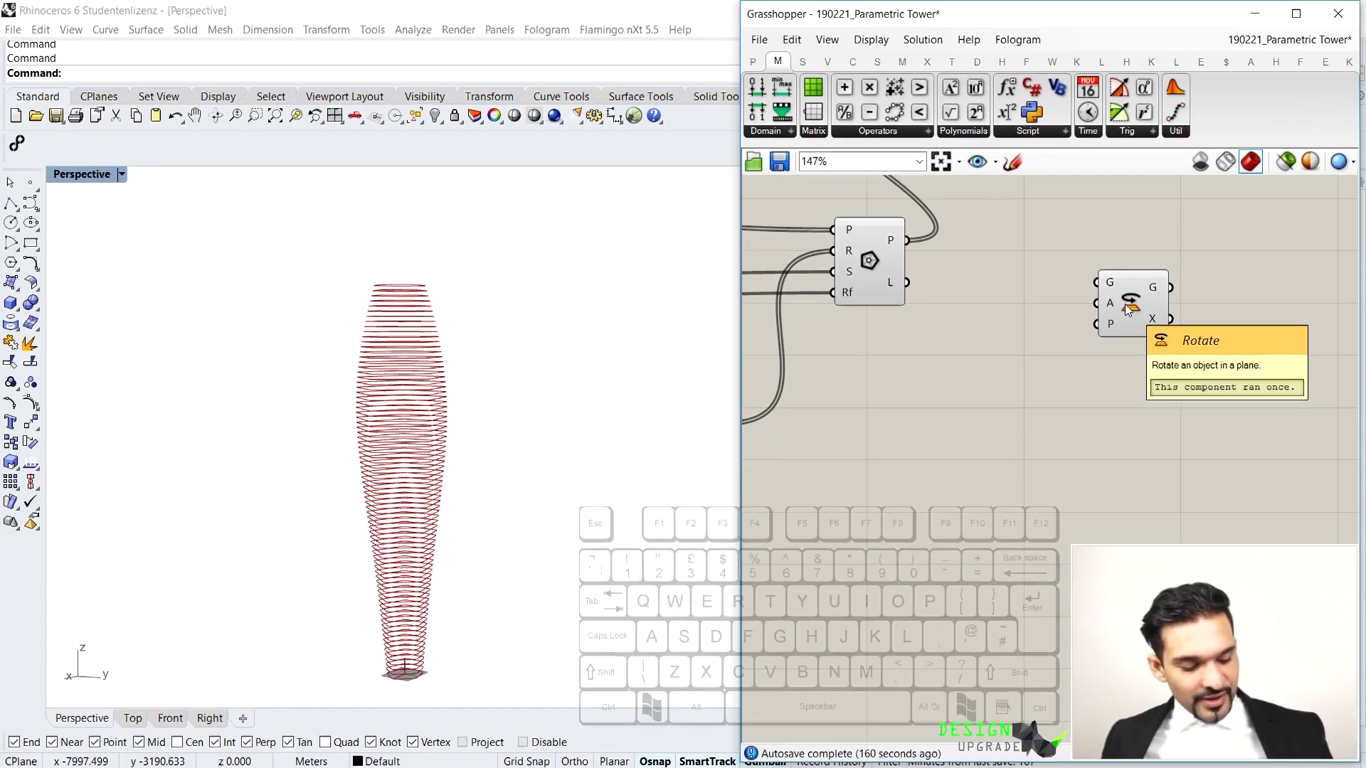
Locate the Rotate component in the component palette and examine its geometry, angle and plane inputs and its outputs
ctrl+alt+click(1130, 306)
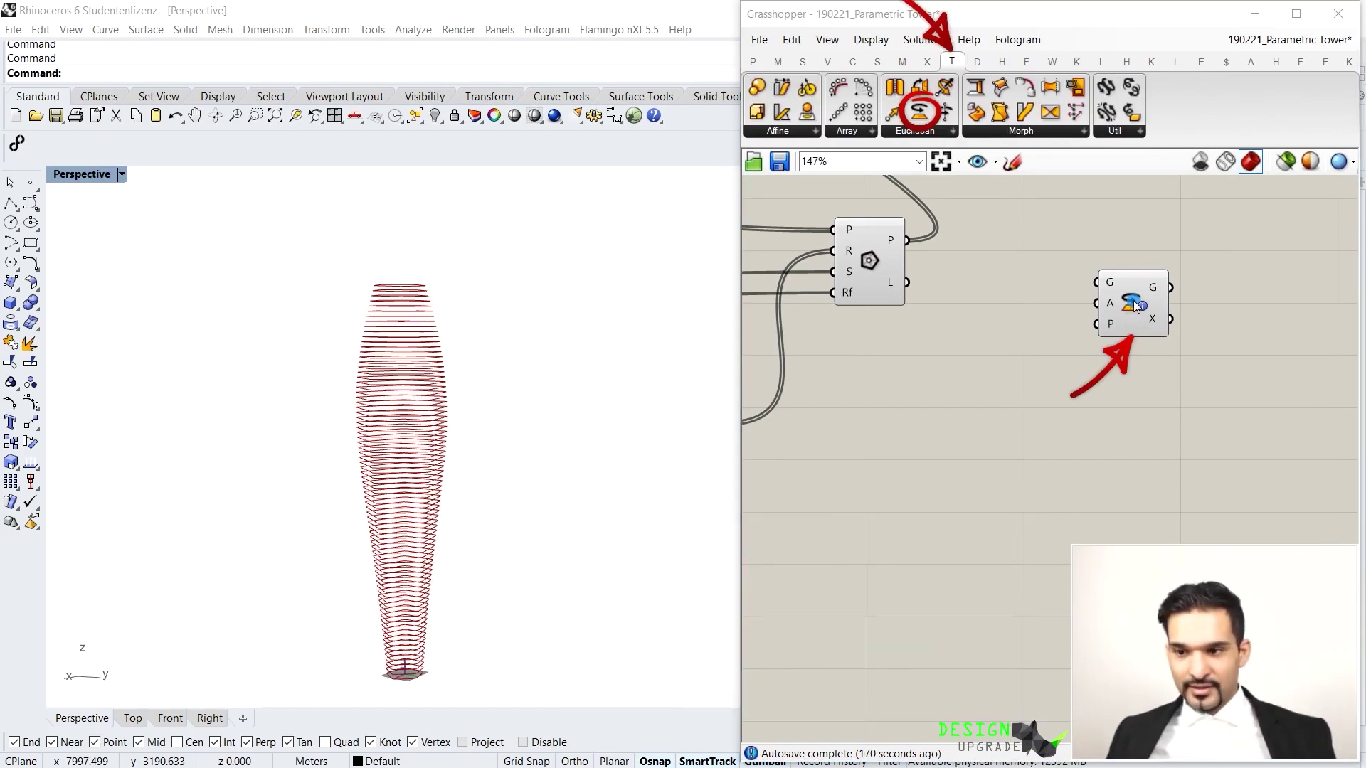
mouse_move(1111, 281)
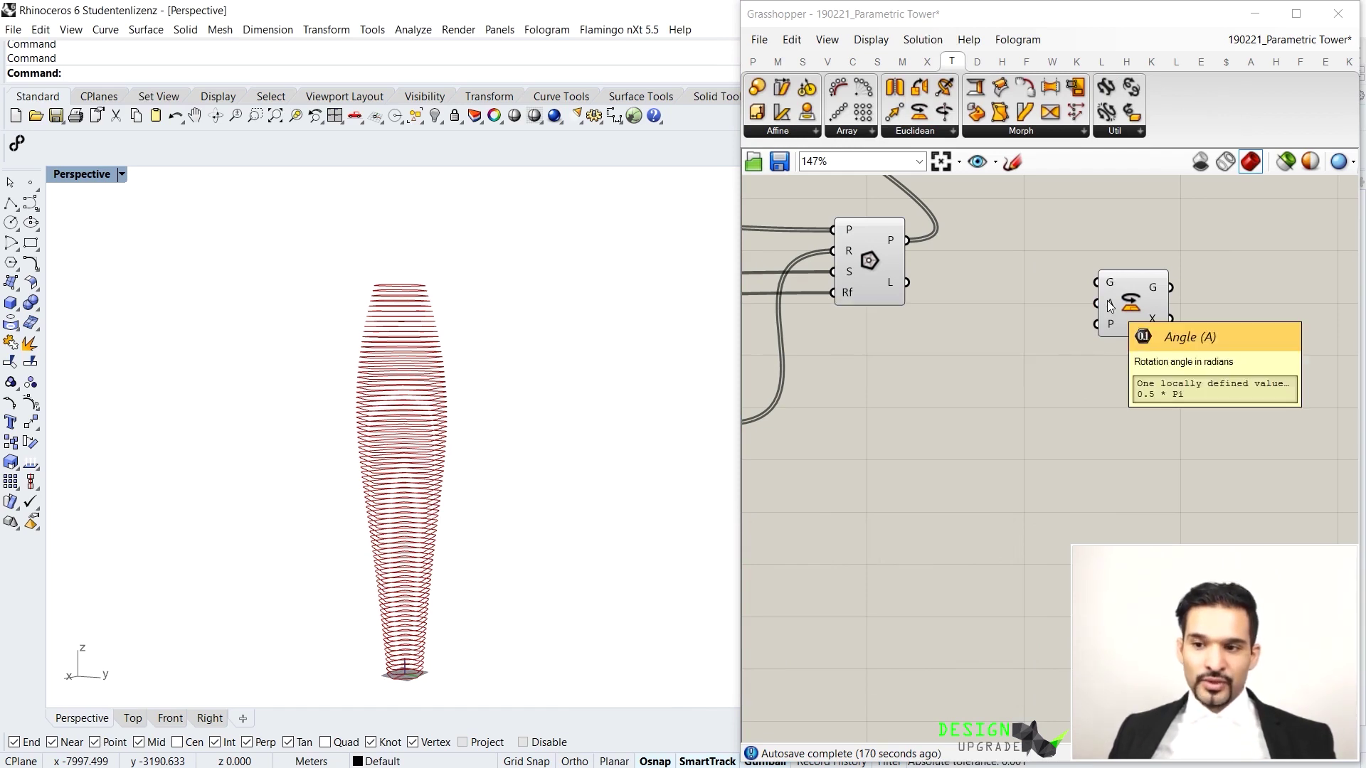
mouse_move(1111, 332)
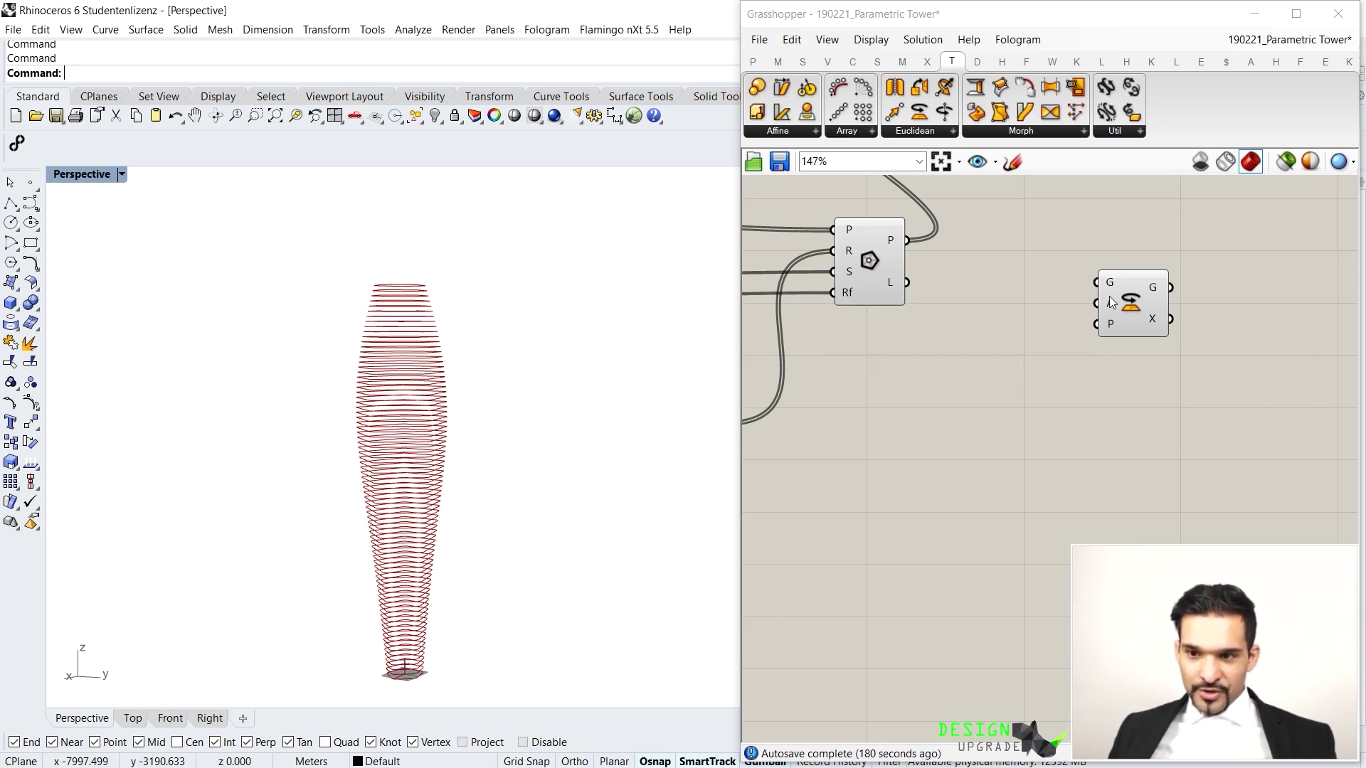
mouse_move(1112, 305)
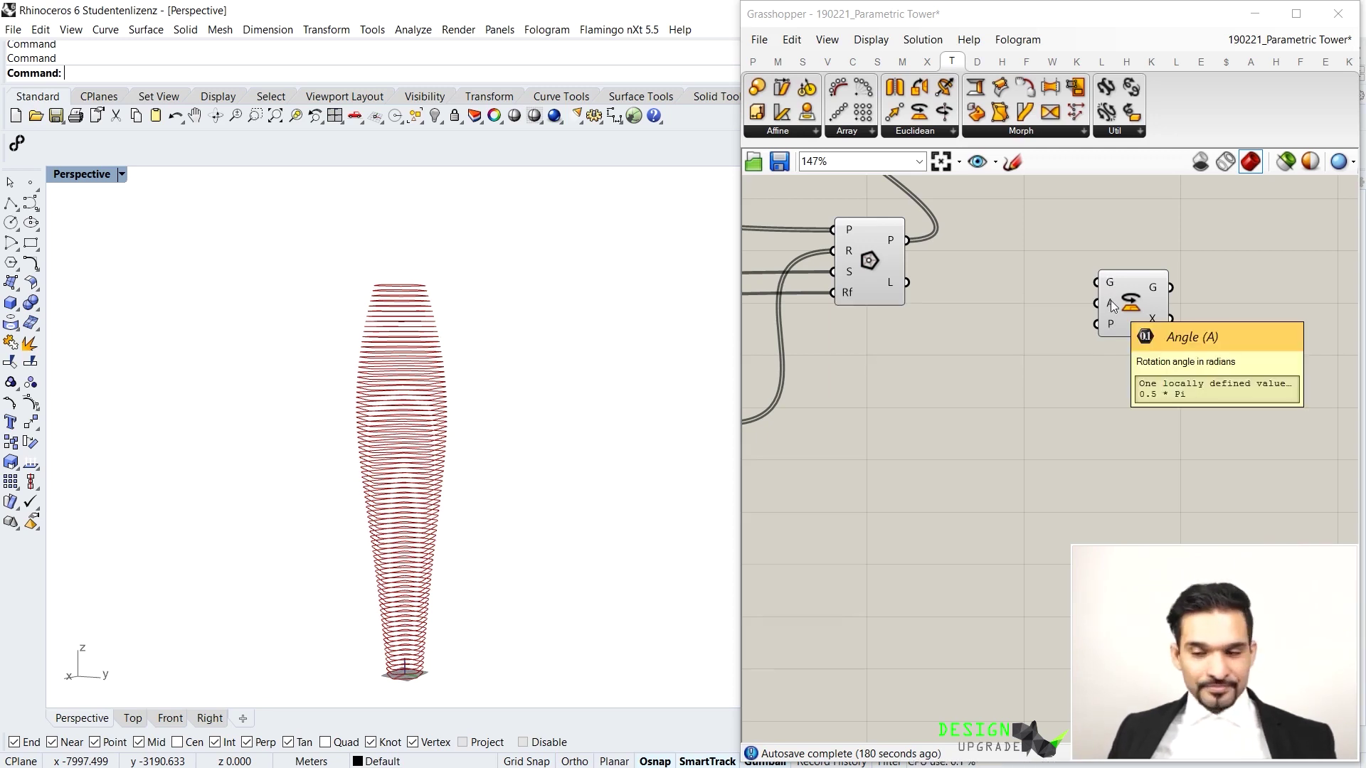
mouse_move(1154, 288)
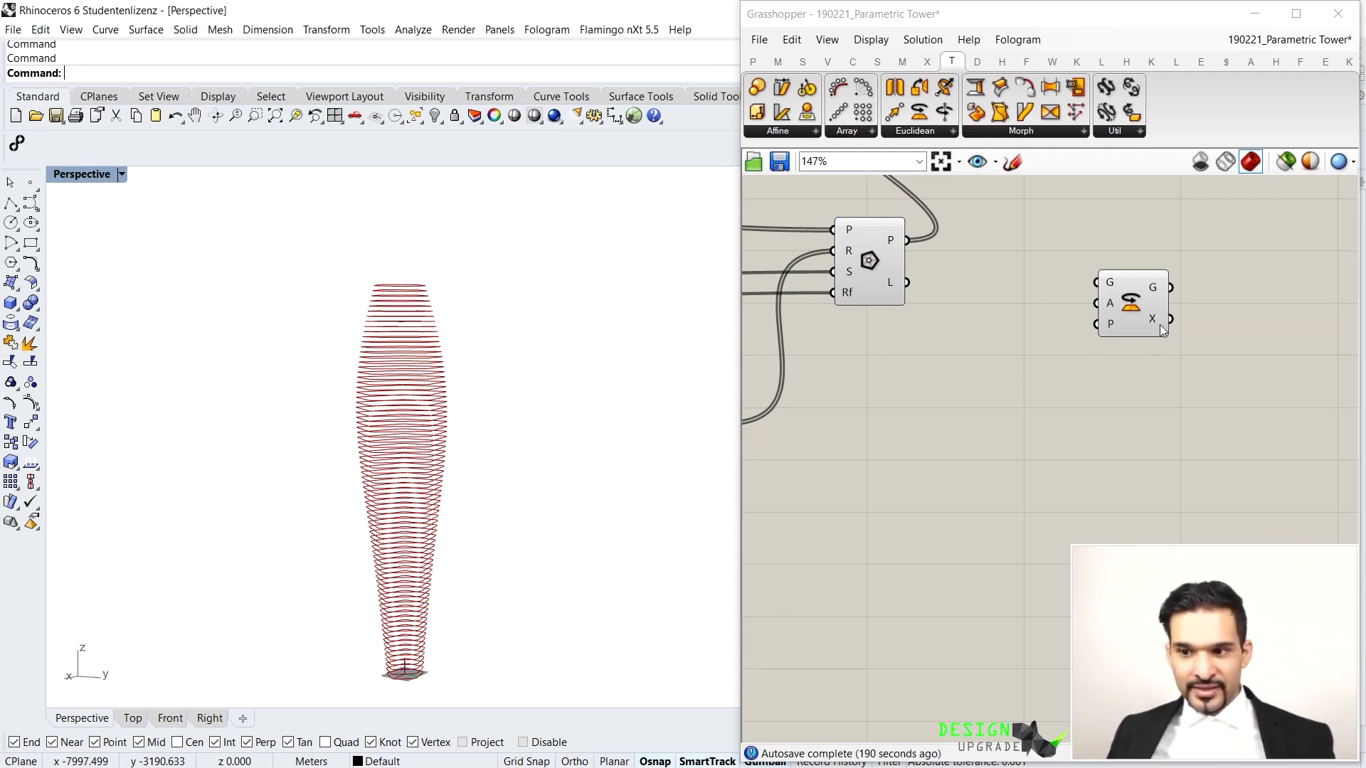
mouse_move(1161, 326)
Connect the Polygon output to the Rotate component's geometry input and align Rotate with the Polygon component
drag(1133, 301, 1137, 269)
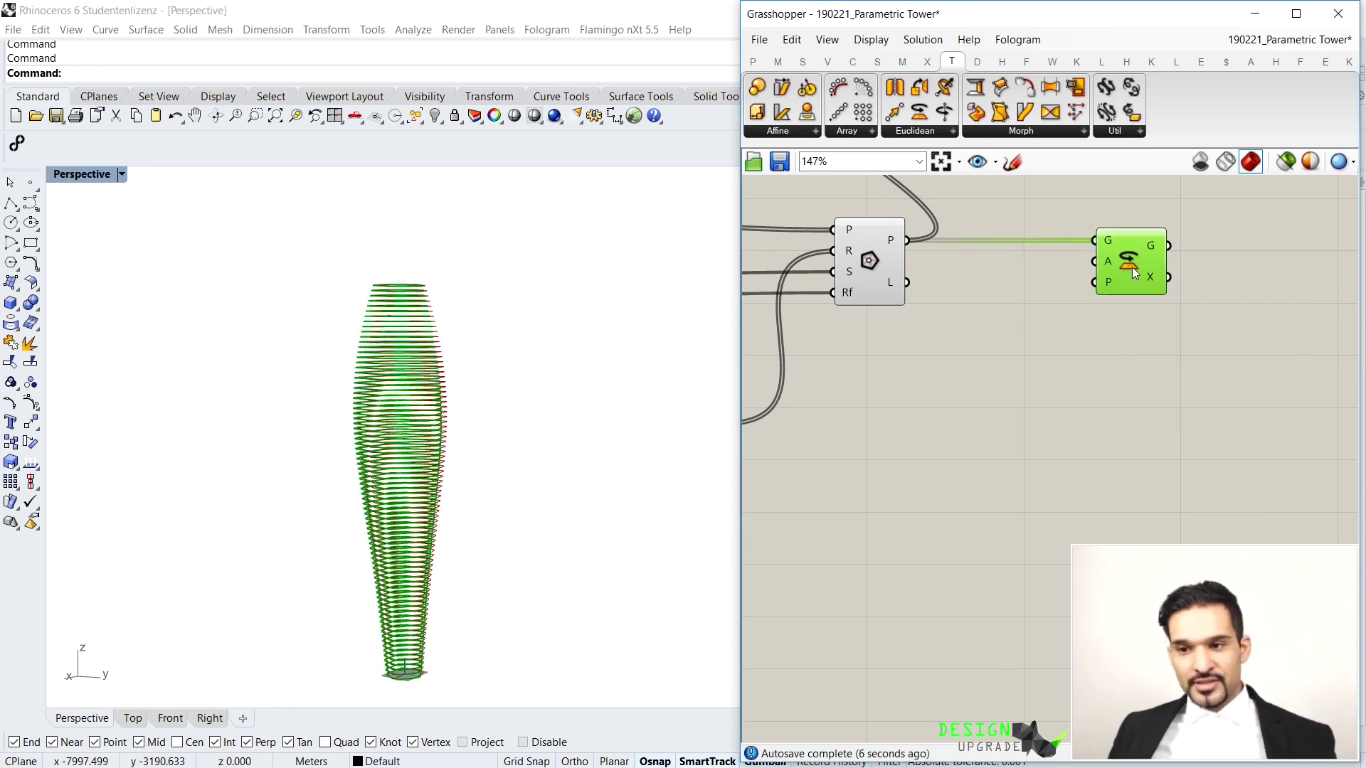
drag(1132, 268, 1128, 261)
mouse_move(893, 242)
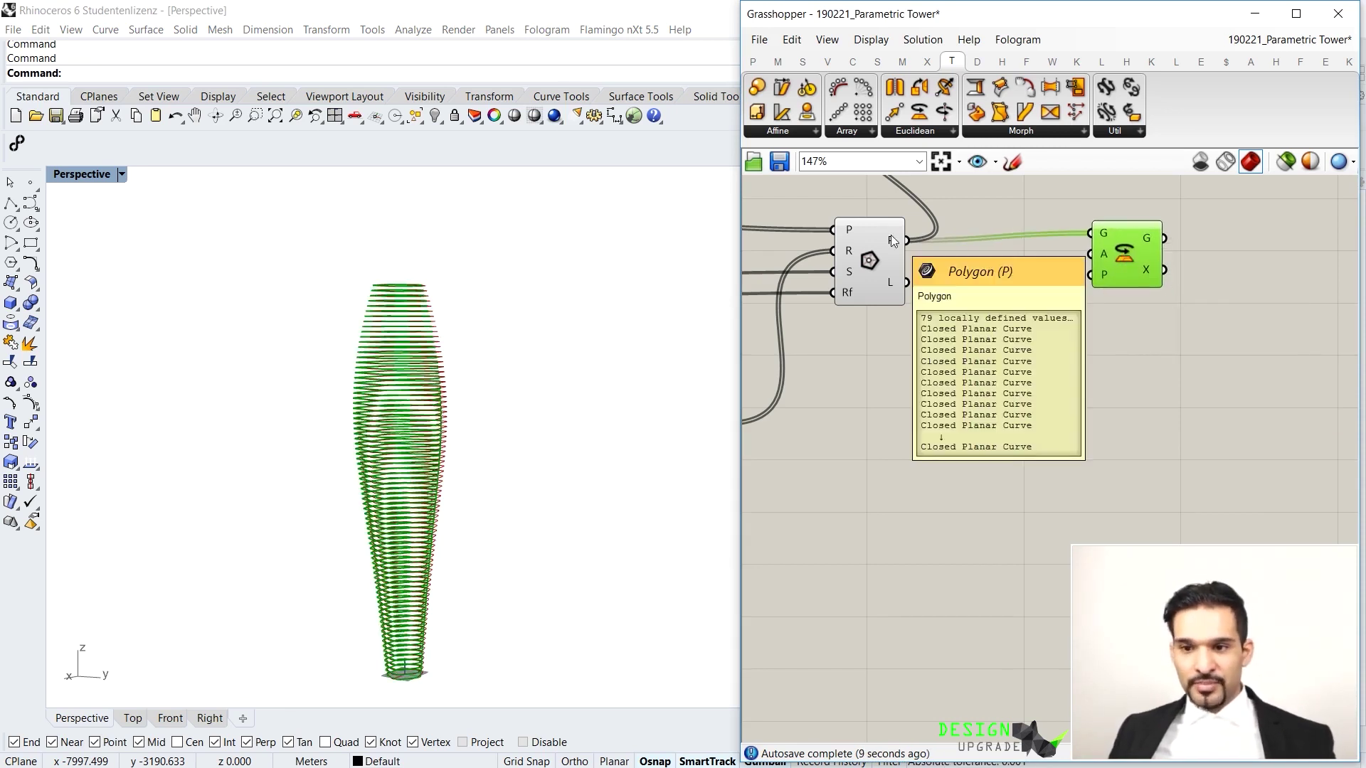
drag(1124, 254, 1123, 261)
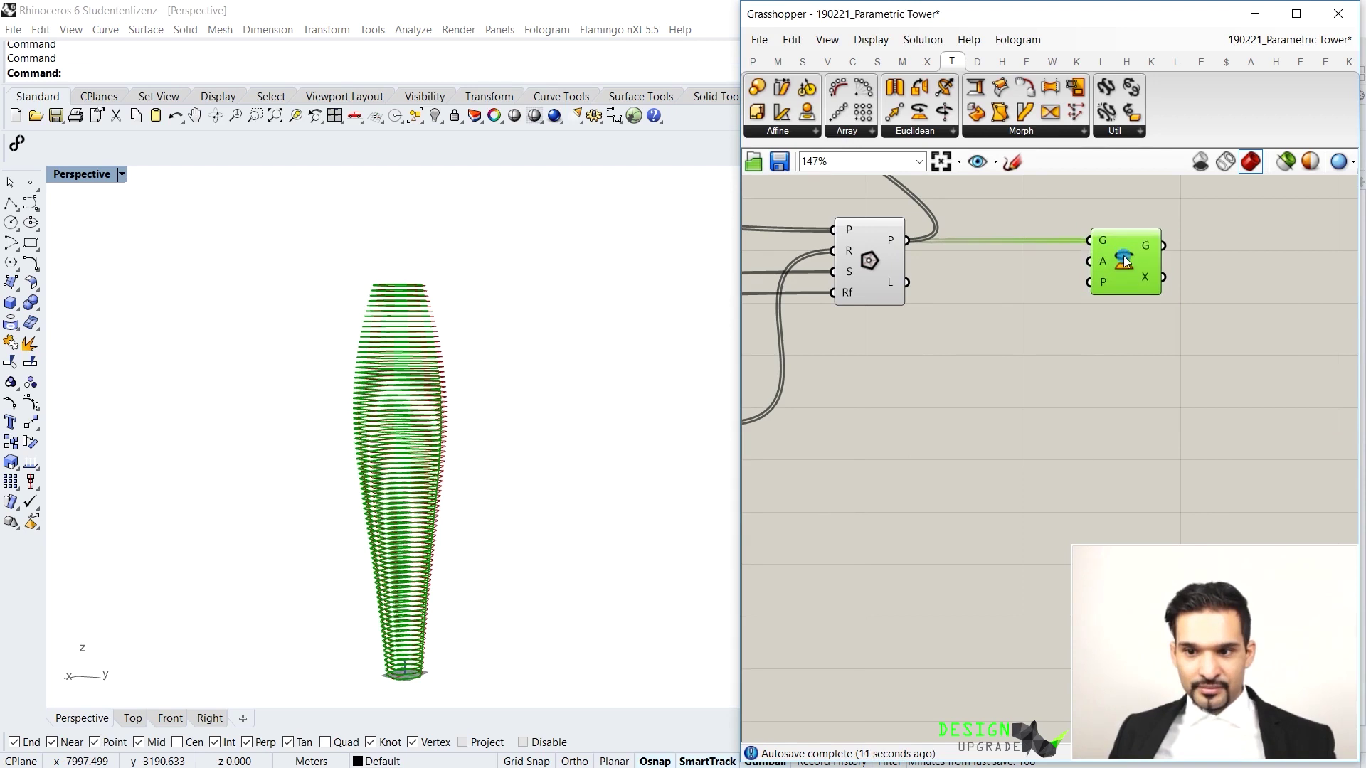
Turn off the preview of the Polygon component and shift it slightly on the canvas
click(864, 263)
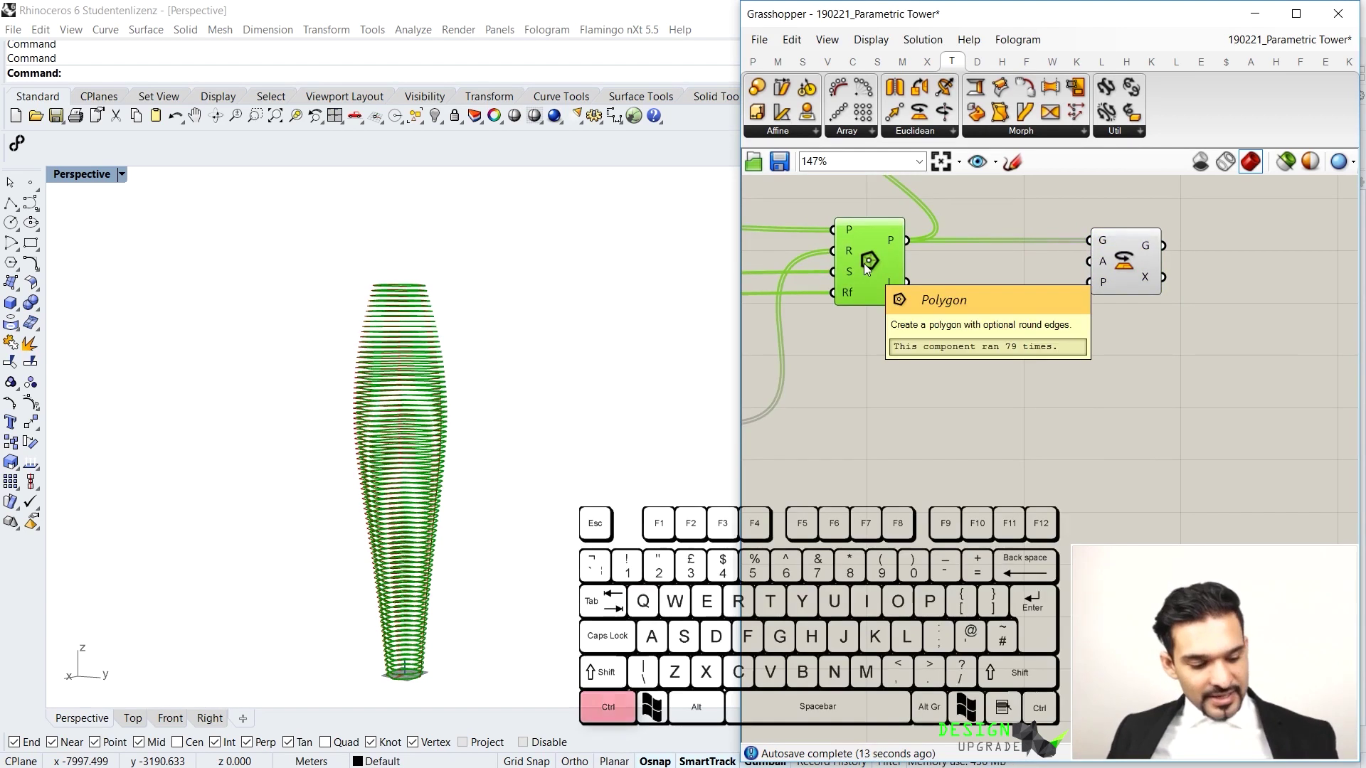
key(ctrl+q)
drag(875, 258, 872, 246)
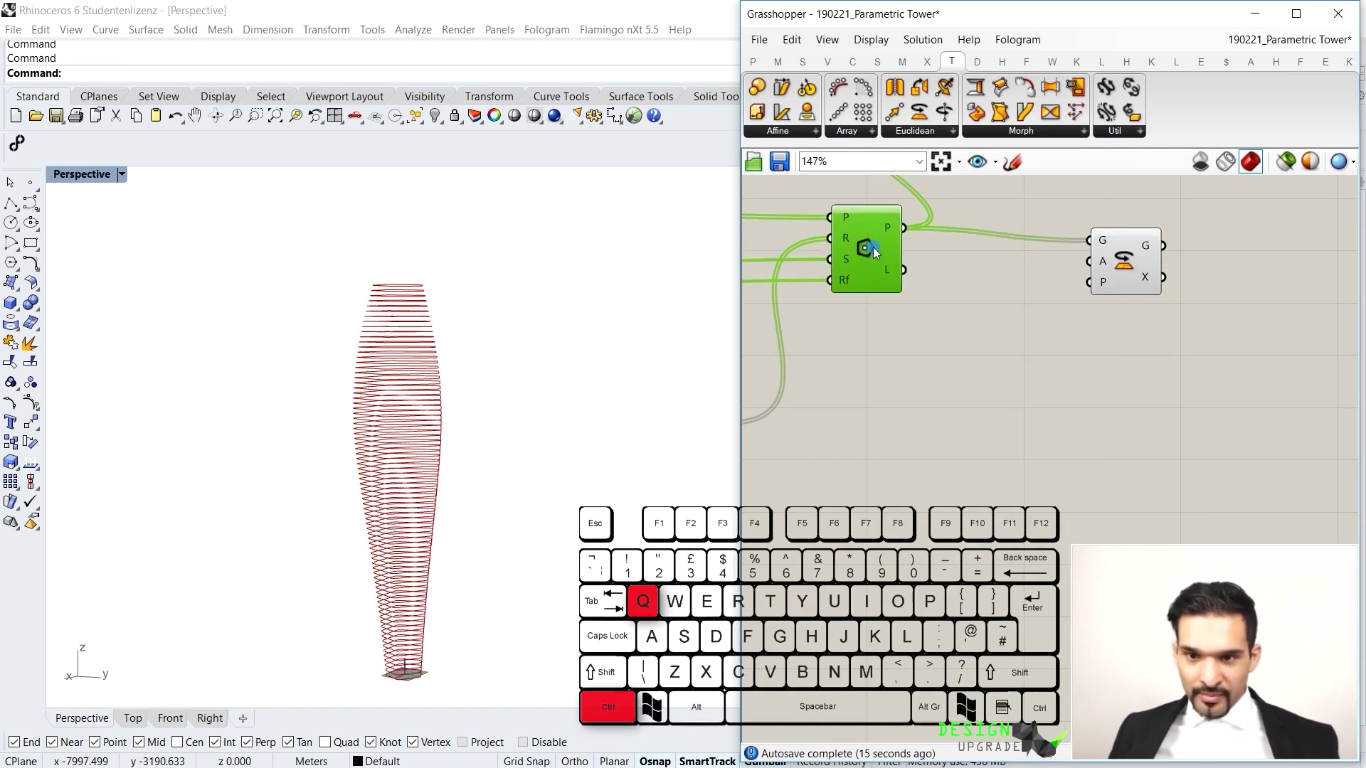
Move the Rotate component farther away from the Polygon component to make room for its angle input
scroll(1095, 331, down, 5)
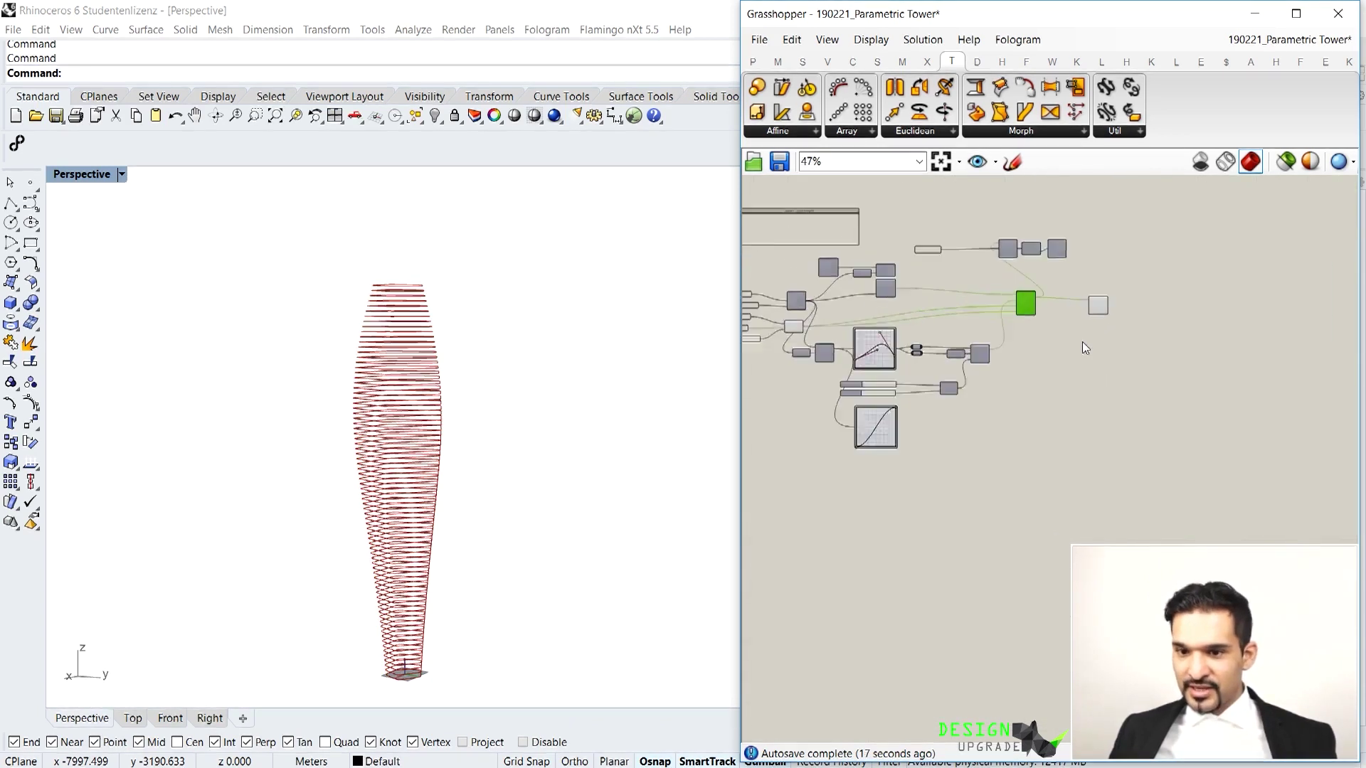
scroll(1088, 320, up, 3)
click(1101, 294)
scroll(1101, 296, up, 3)
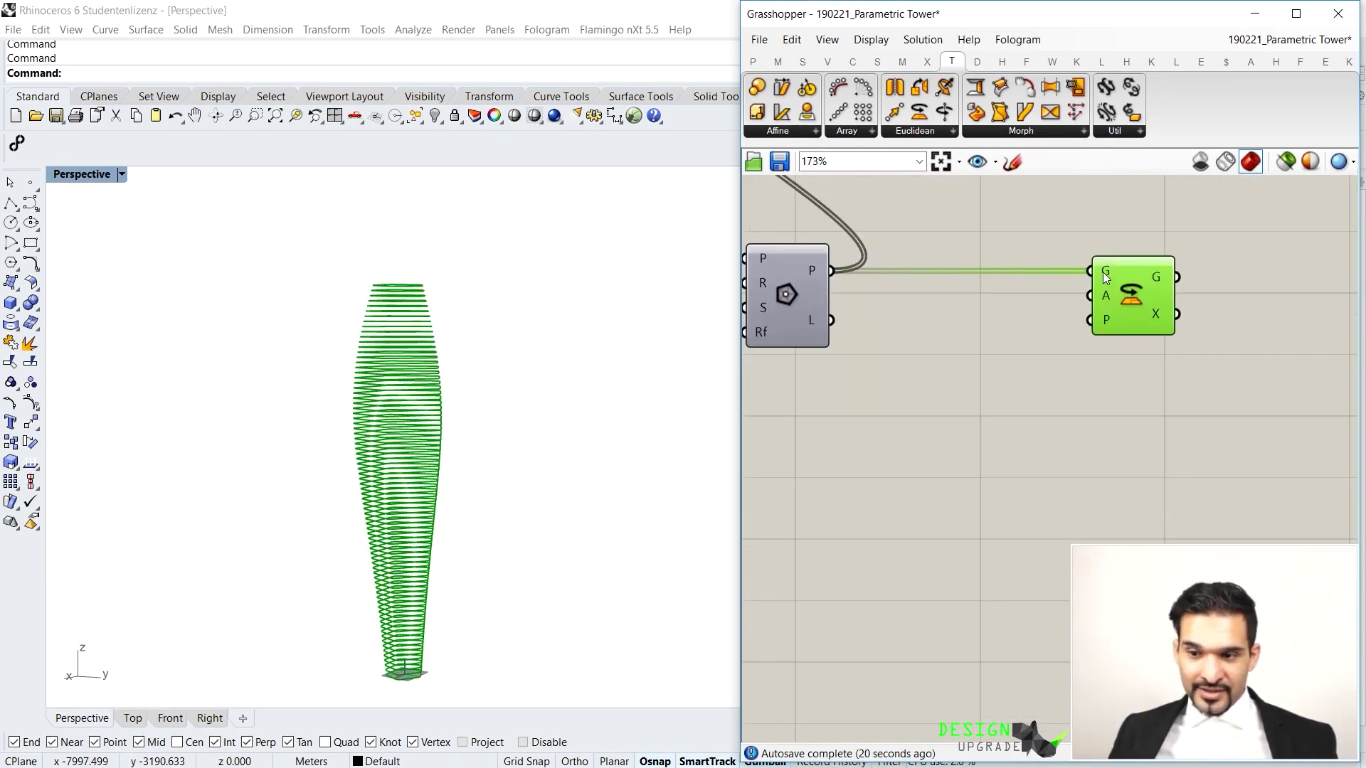
scroll(1103, 271, down, 3)
click(1099, 322)
scroll(1100, 322, up, 4)
drag(1056, 266, 1155, 273)
scroll(1085, 331, down, 1)
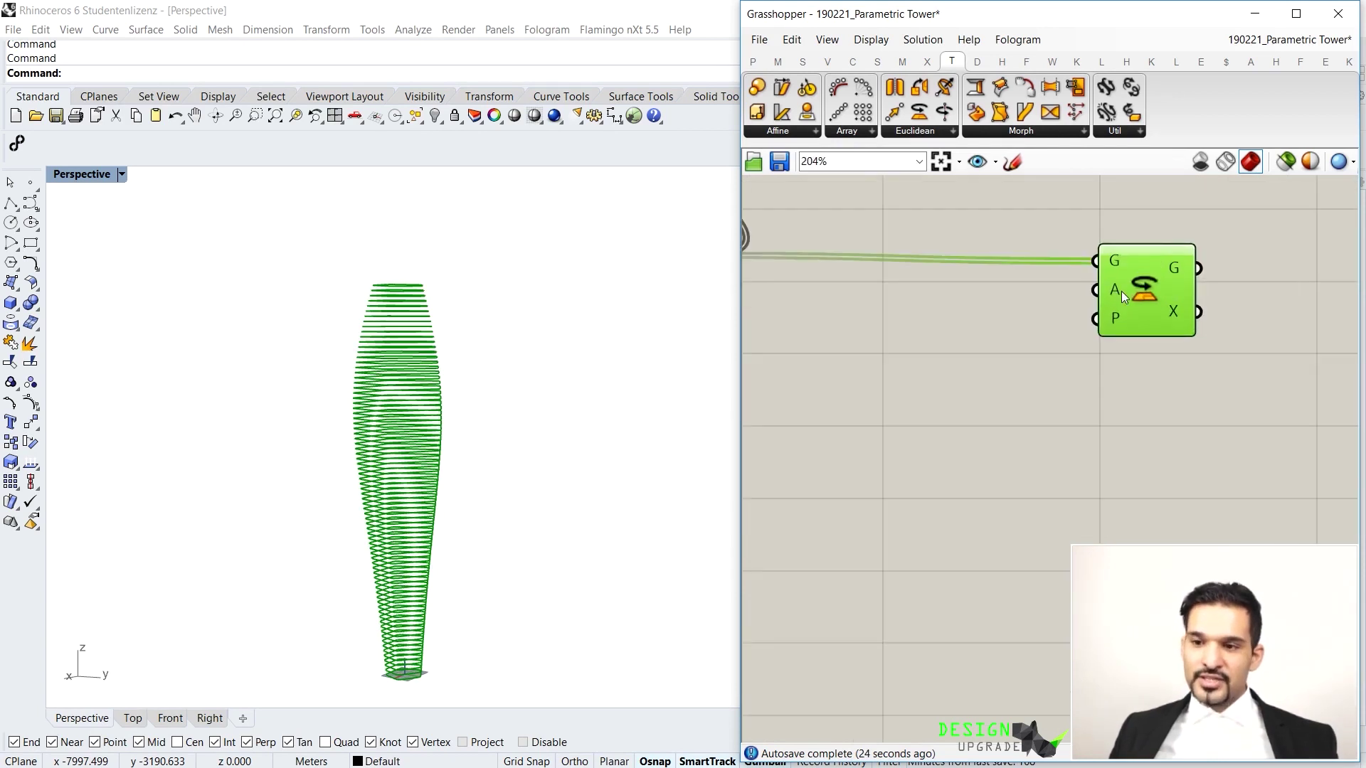
Switch the Rotate component's angle input from radians to degrees
mouse_move(1121, 292)
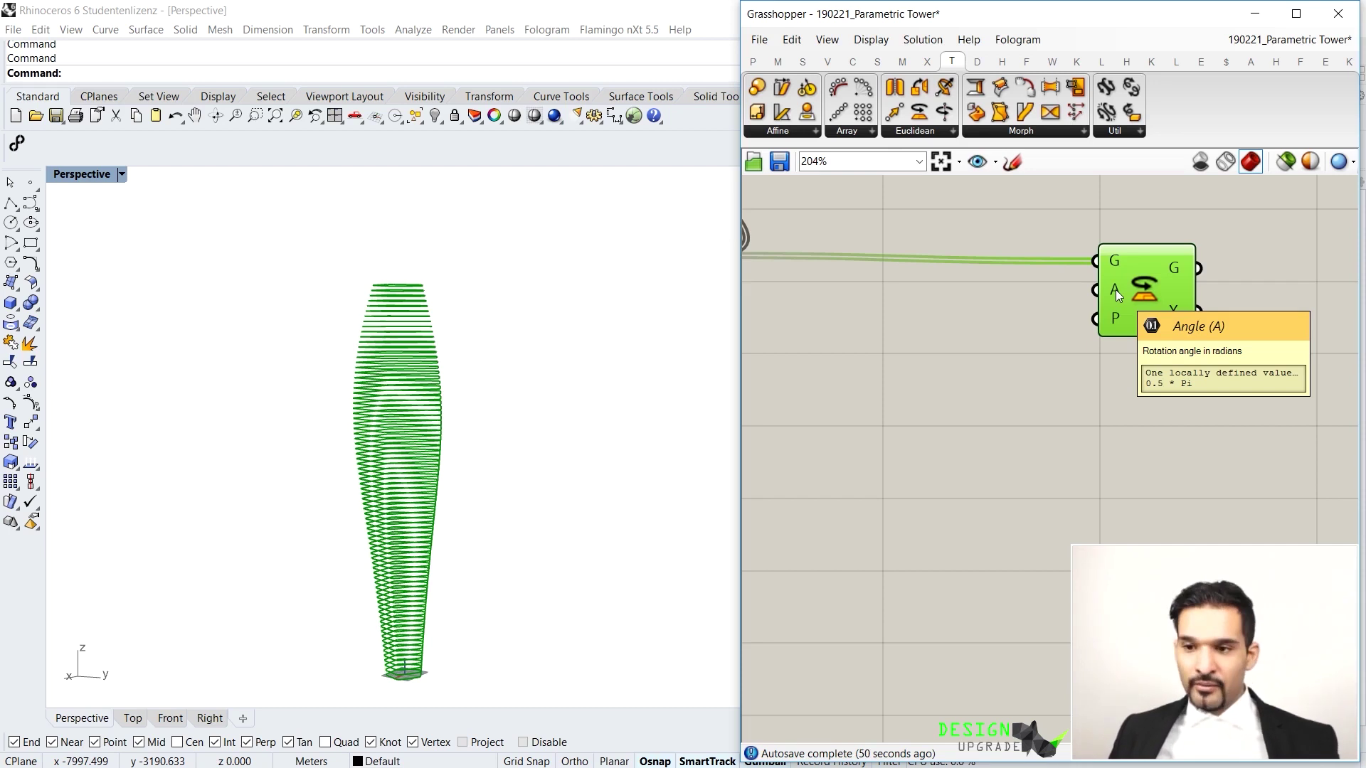
scroll(1115, 289, down, 2)
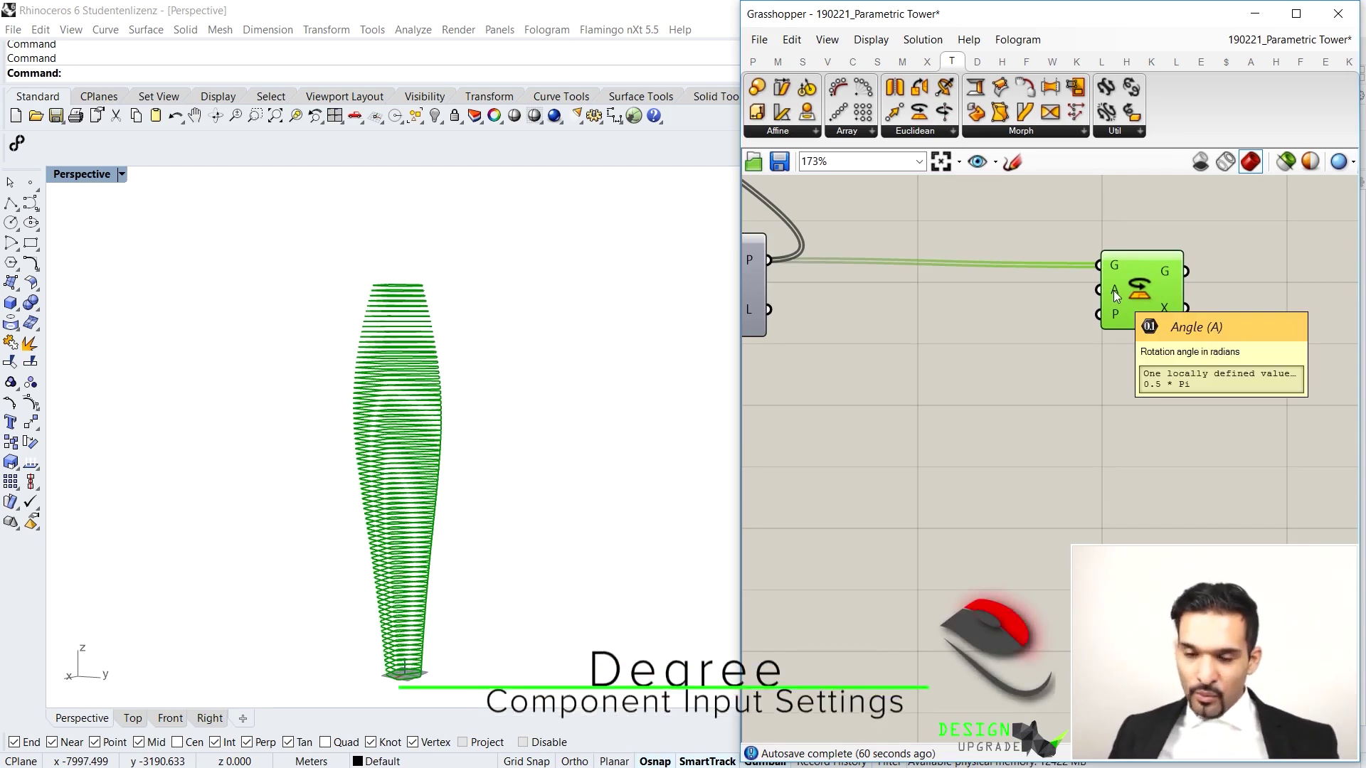
right_click(1114, 292)
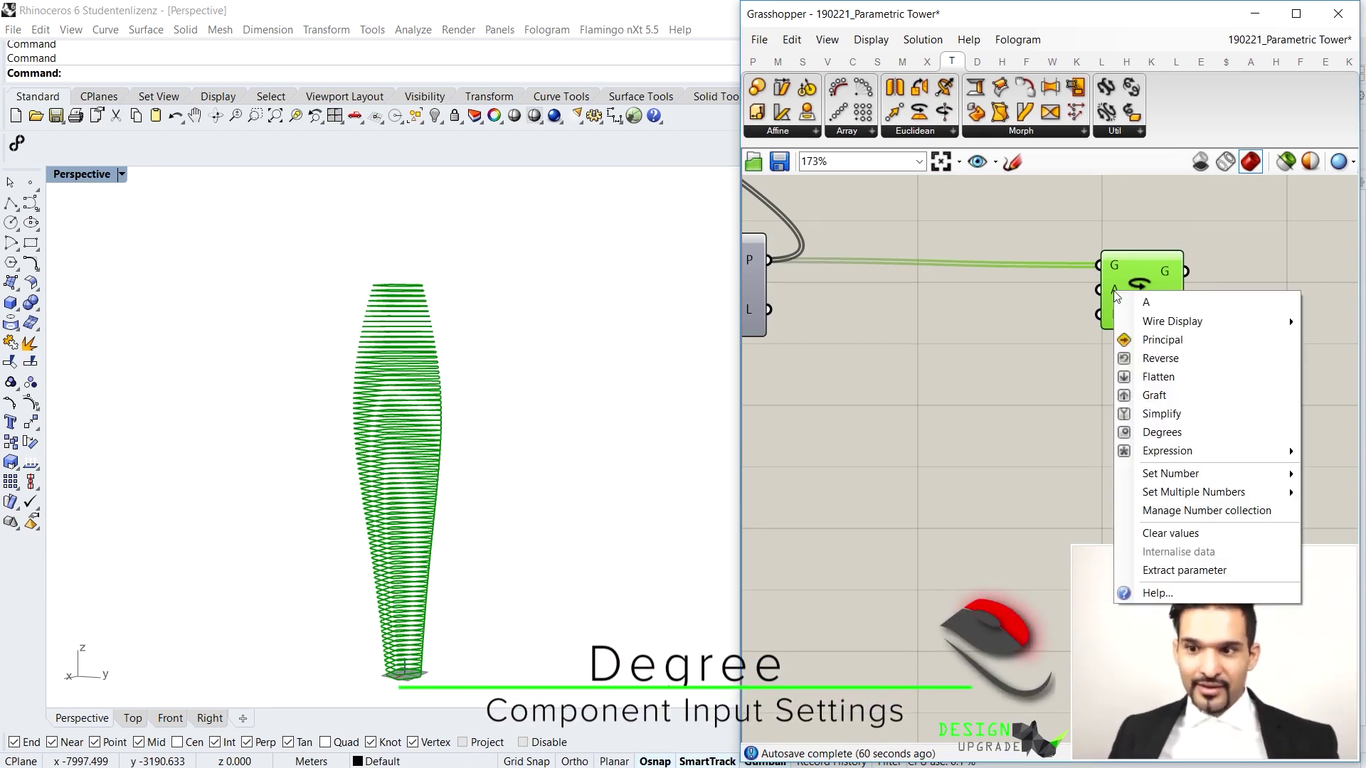
click(1162, 433)
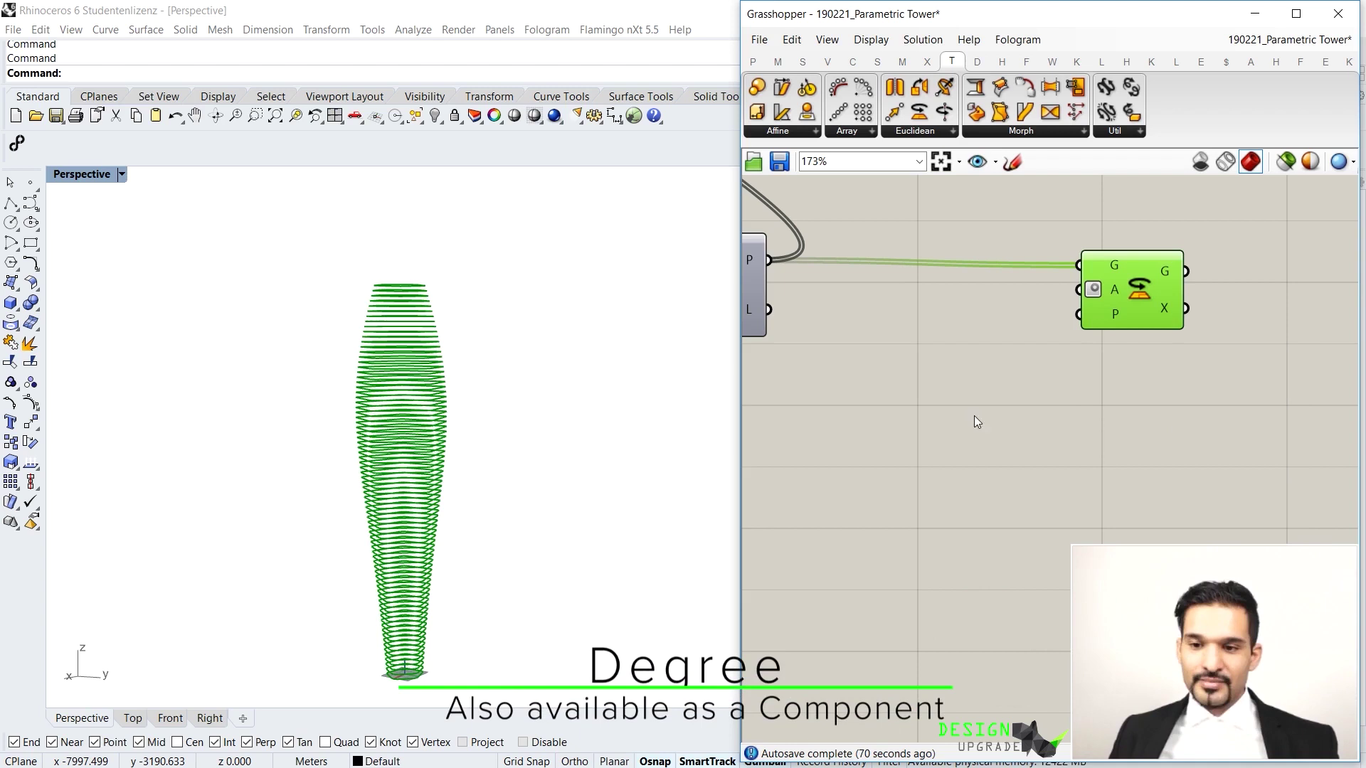
Create a number slider ranging from 0 to 360 and connect it to the Rotate component's angle input
double_click(924, 427)
text(0<3)
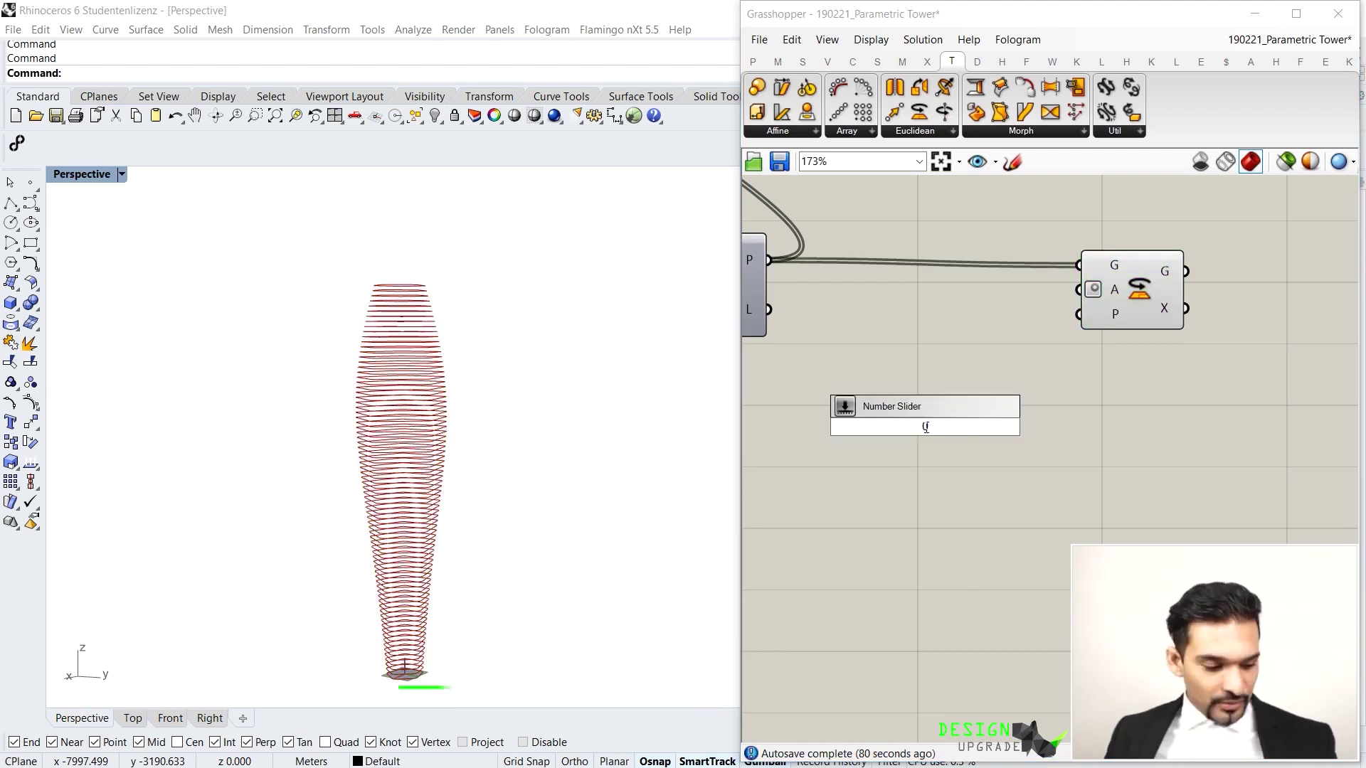
text(60)
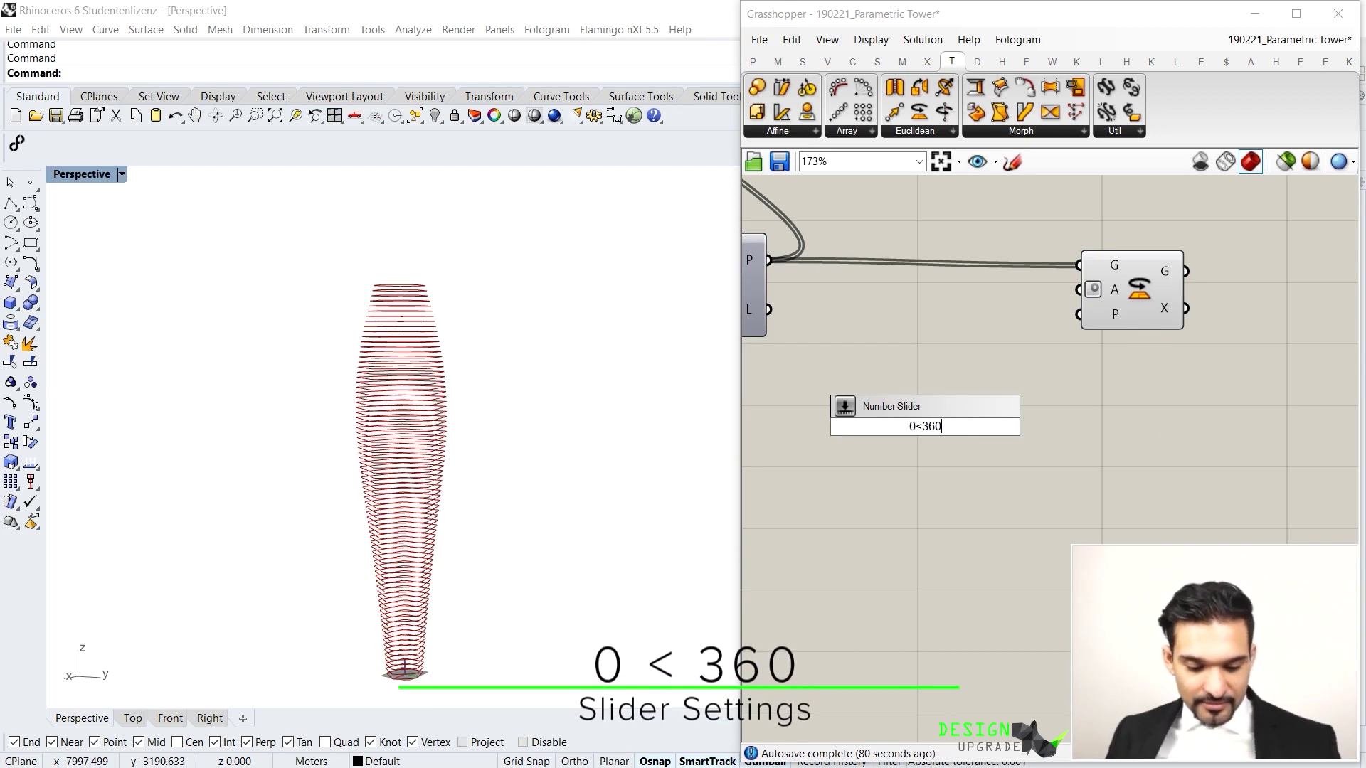
key(Return)
drag(1027, 426, 1078, 289)
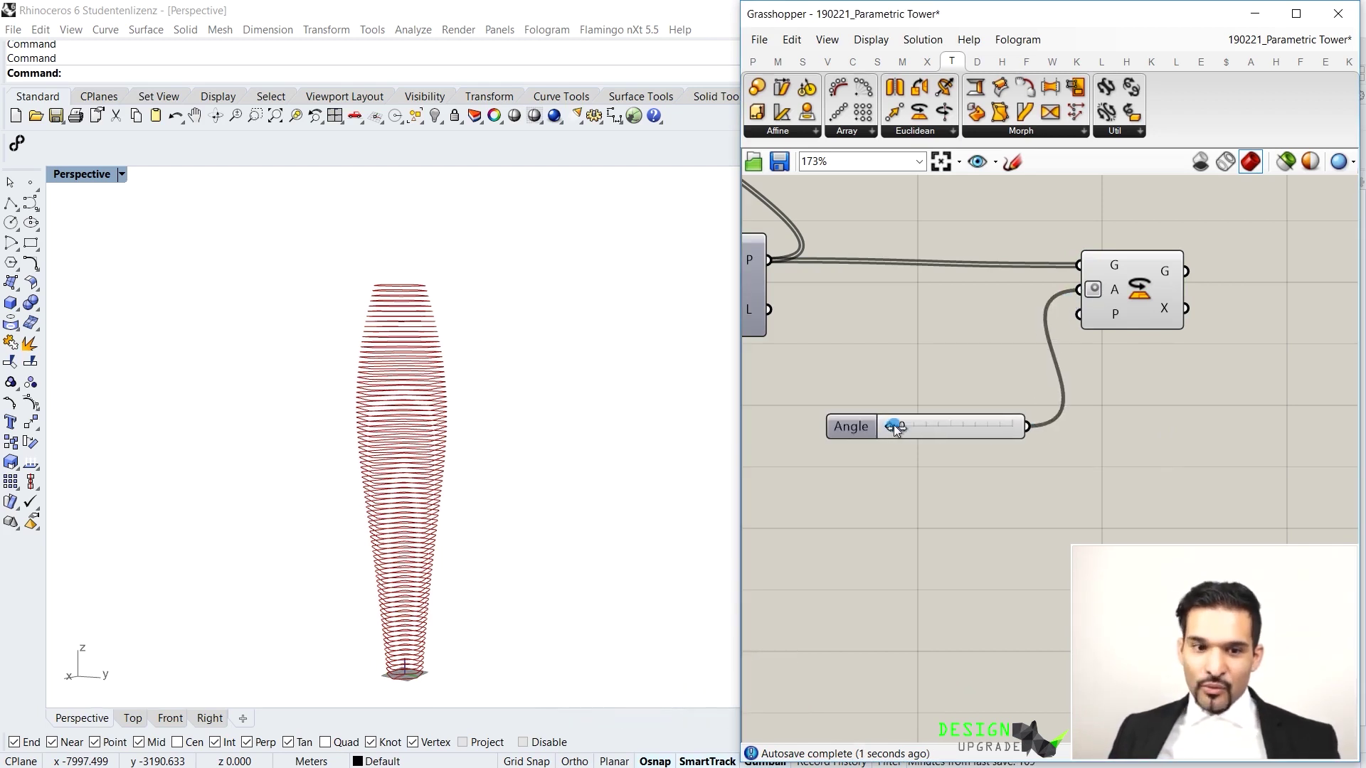
Set the Angle slider to 183 and inspect the rotated floor outlines in the perspective view
drag(893, 424, 951, 425)
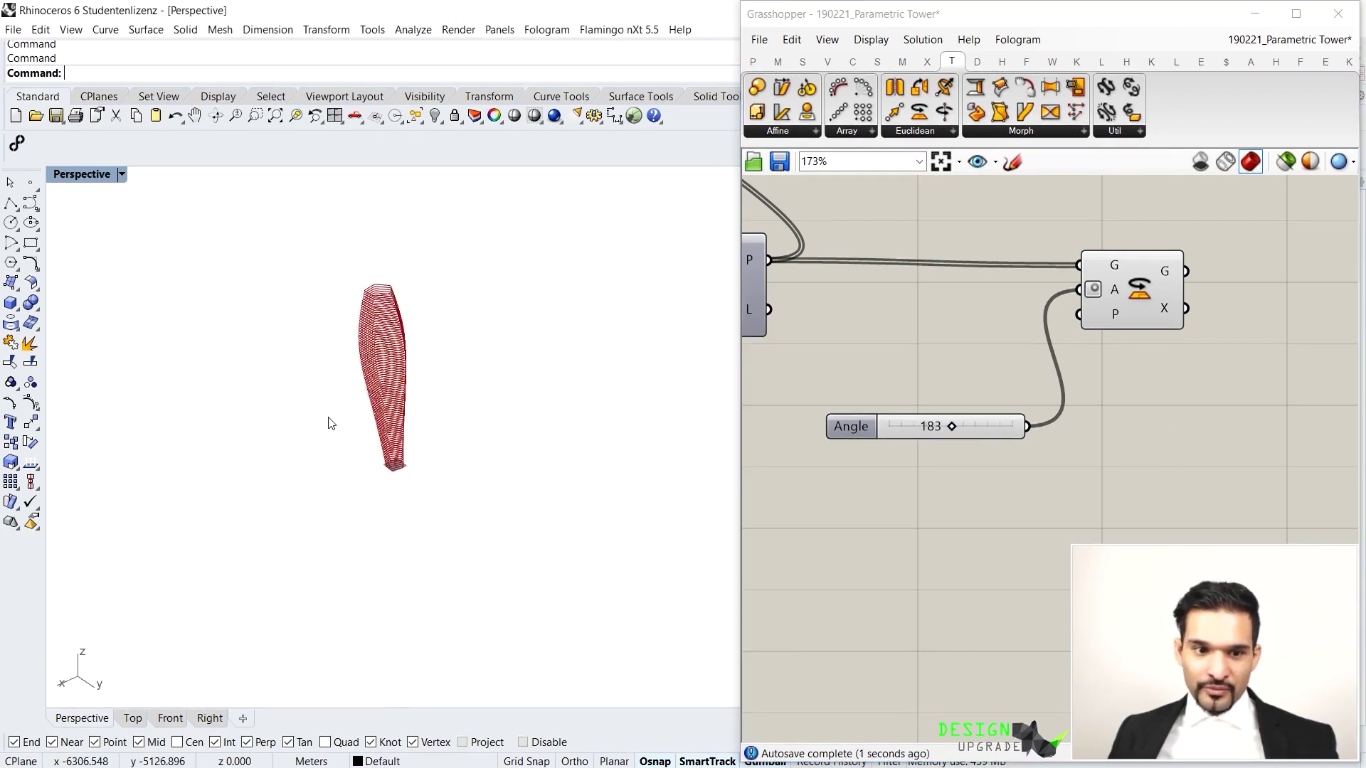
scroll(355, 369, up, 5)
scroll(417, 320, down, 1)
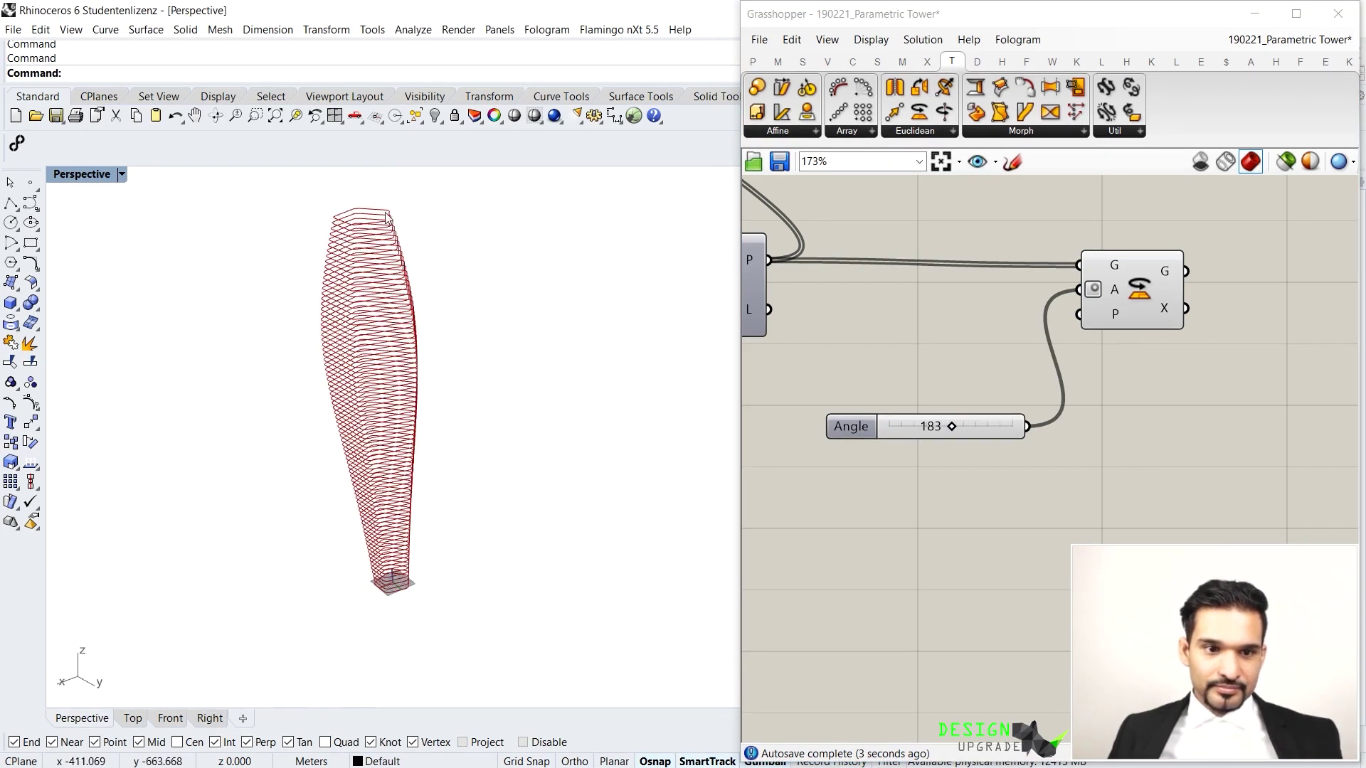
scroll(379, 178, up, 5)
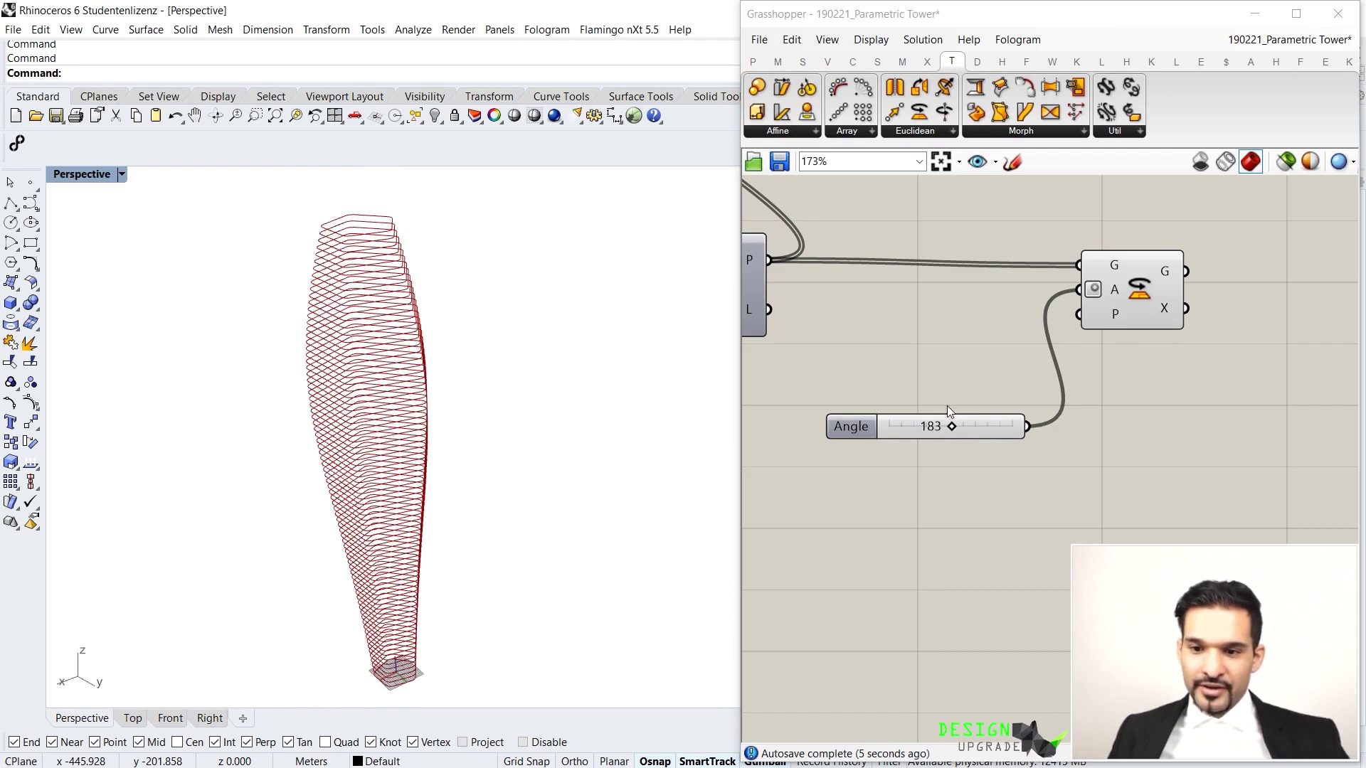
Set the Angle slider to 0 and inspect the Rotate component's geometry and angle inputs
drag(952, 425, 888, 431)
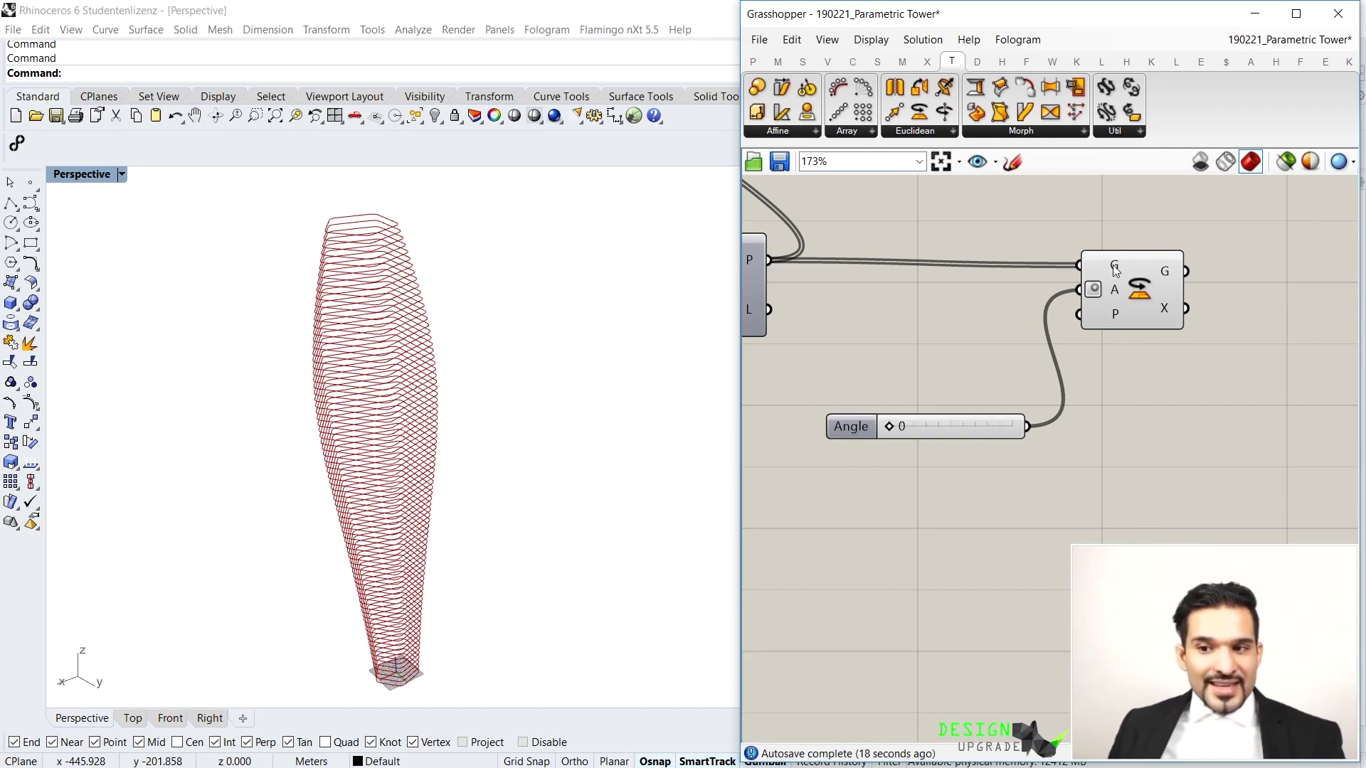
mouse_move(1114, 269)
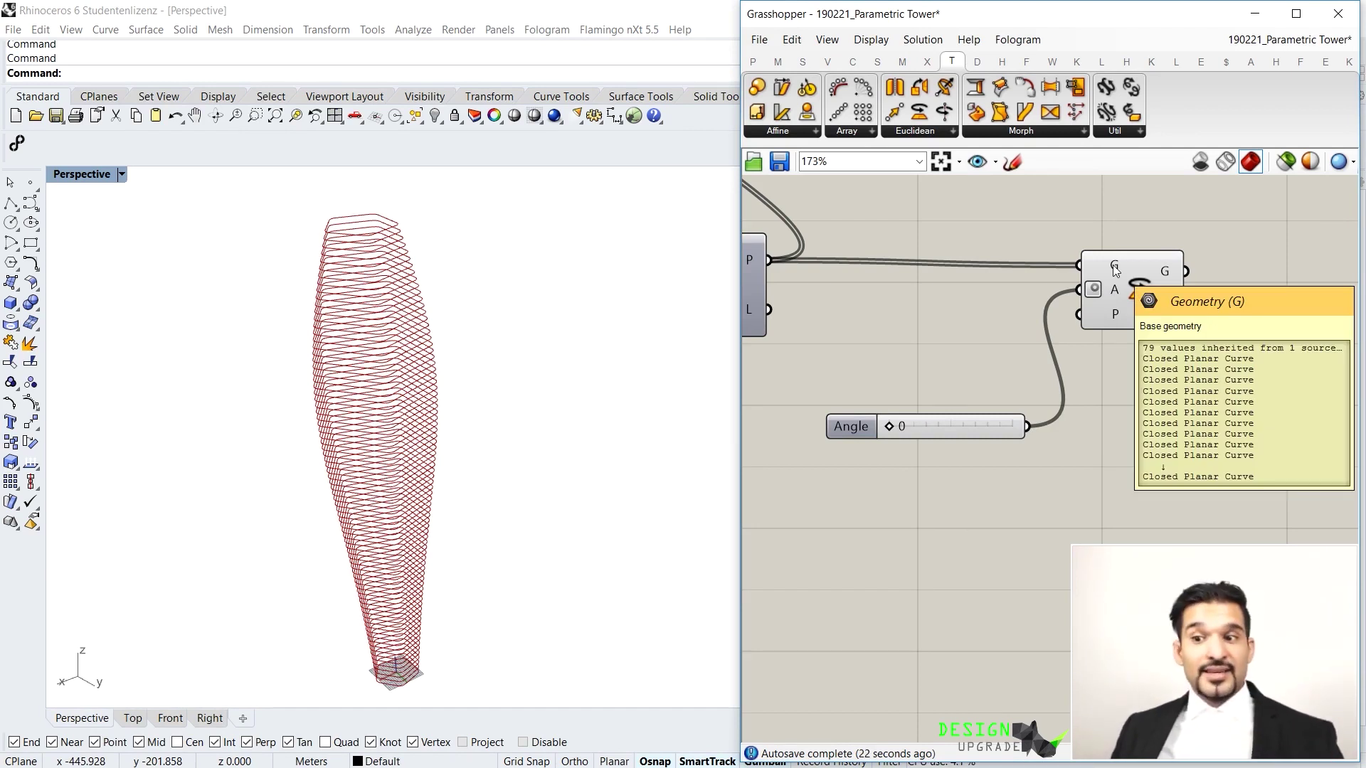
mouse_move(1113, 294)
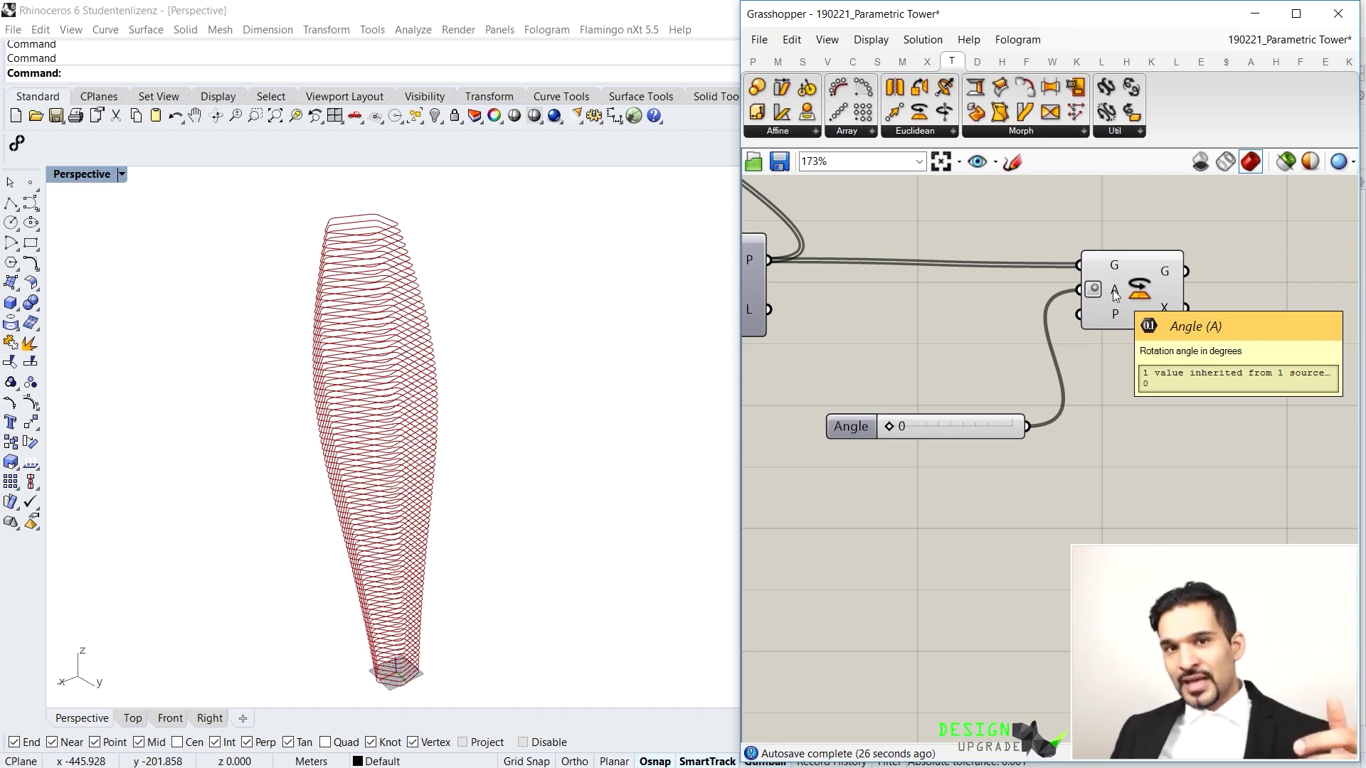
scroll(1118, 296, down, 5)
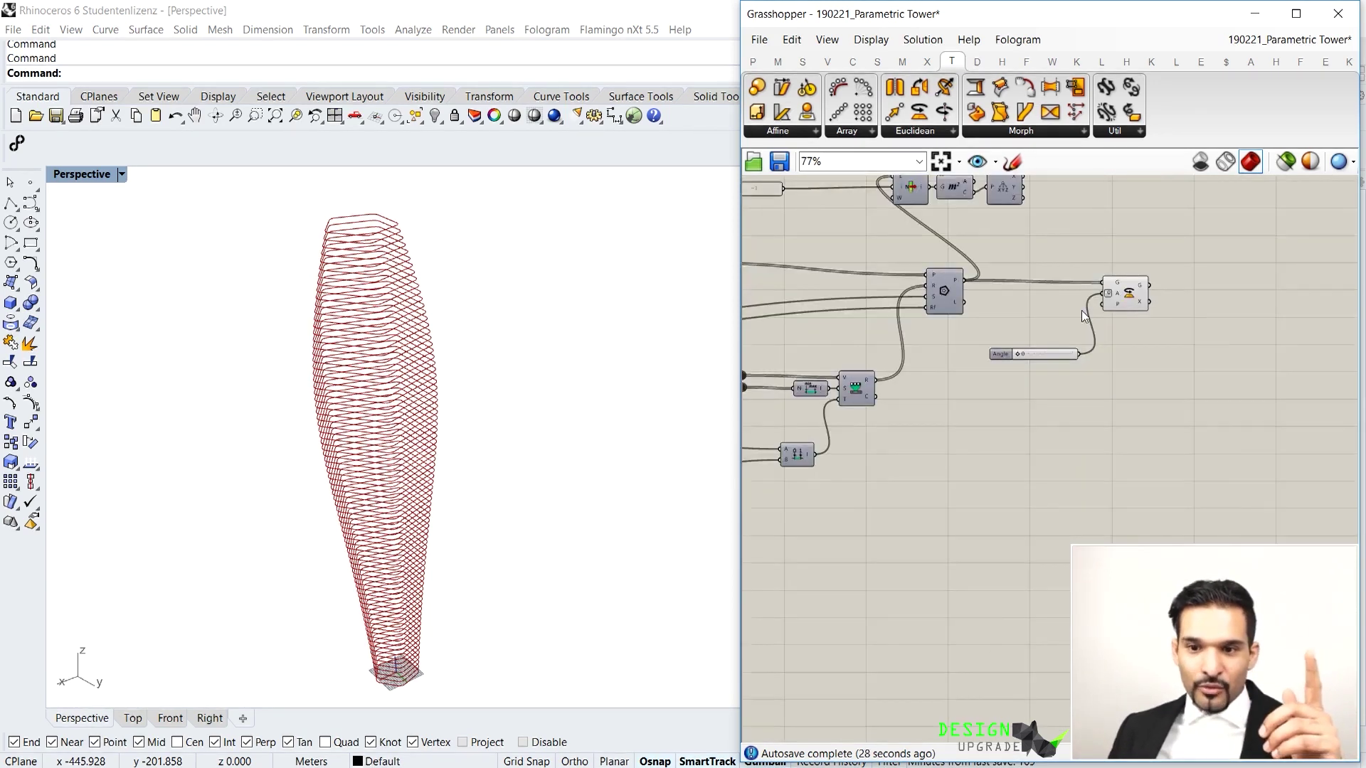
scroll(996, 306, up, 3)
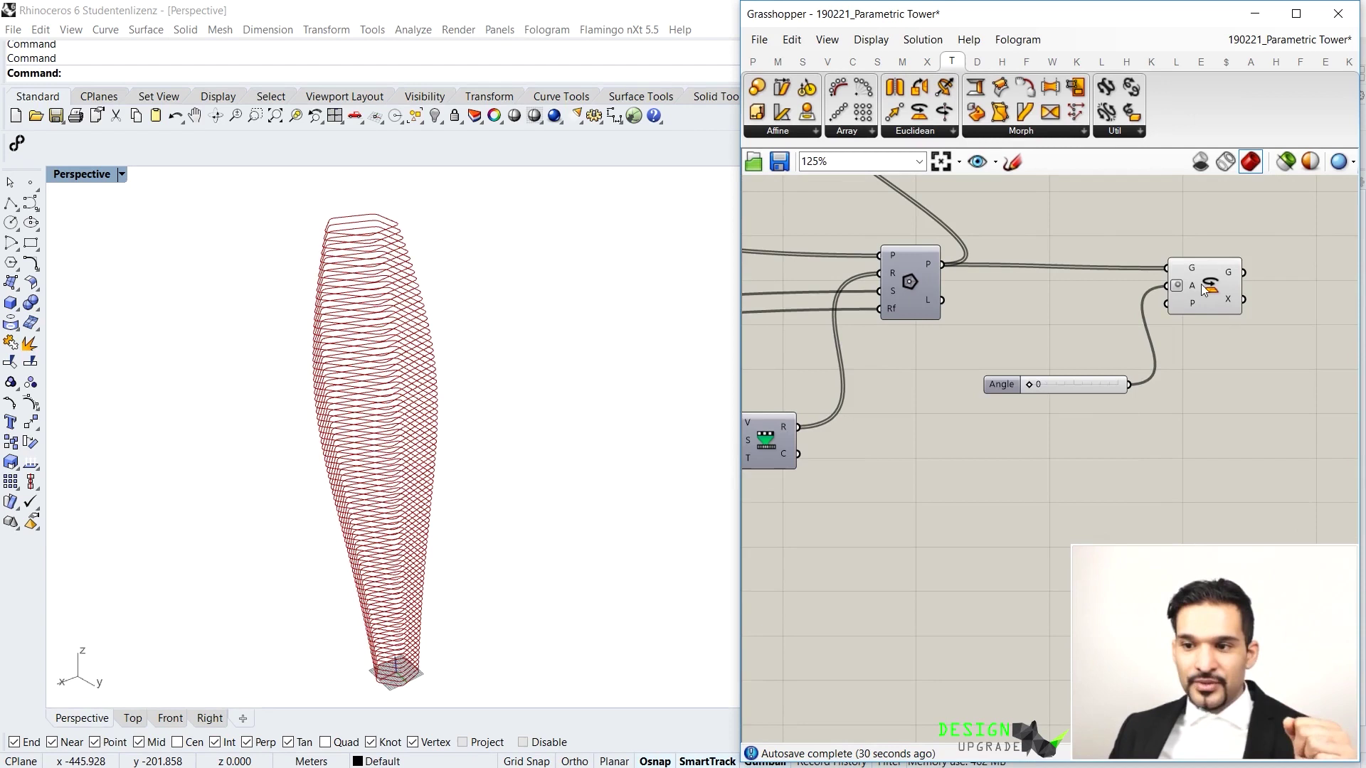
mouse_move(1194, 288)
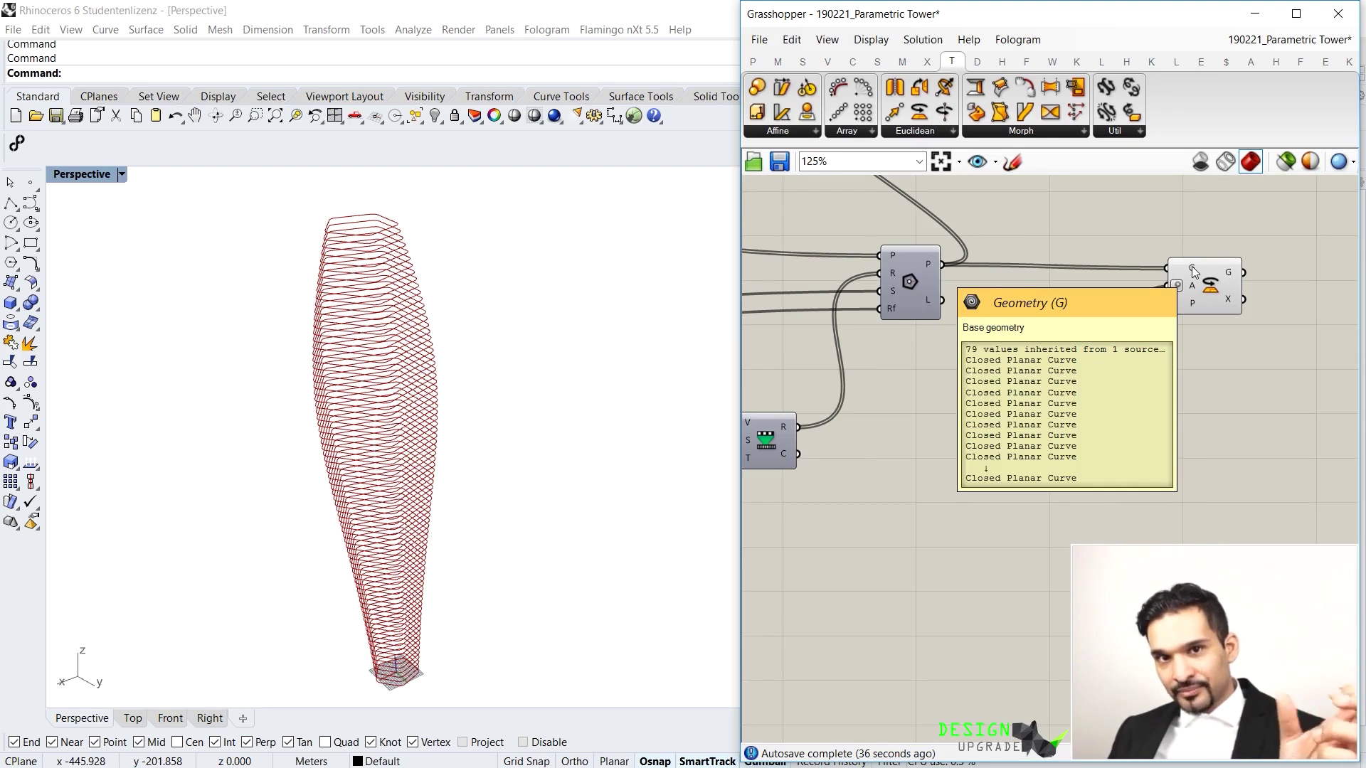
Duplicate the Bounds, Construct Domain and Remap Numbers components together with the Domain start and Domain end sliders
click(1212, 296)
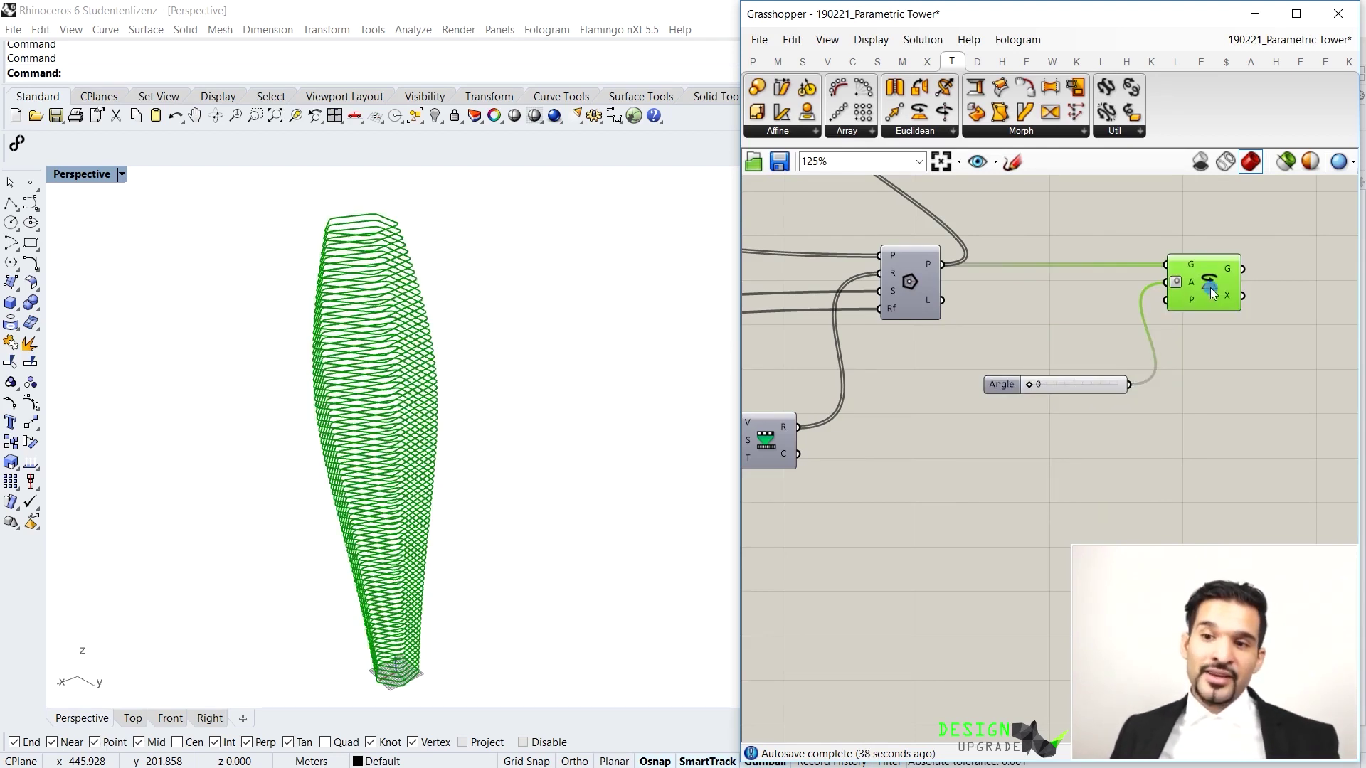
scroll(1083, 306, down, 1)
scroll(1109, 350, up, 1)
right_drag(1109, 350, 1077, 280)
scroll(1077, 283, down, 4)
scroll(913, 343, up, 2)
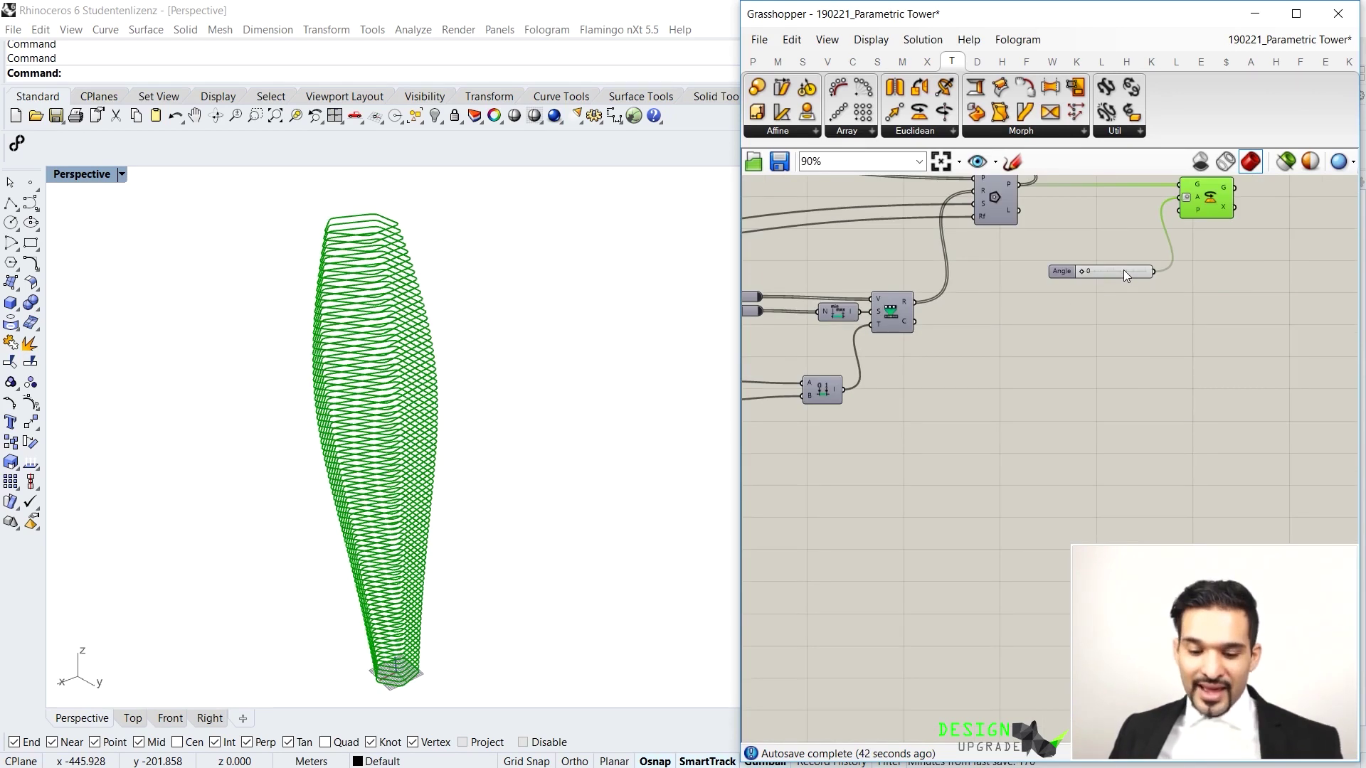
right_drag(1196, 237, 1262, 280)
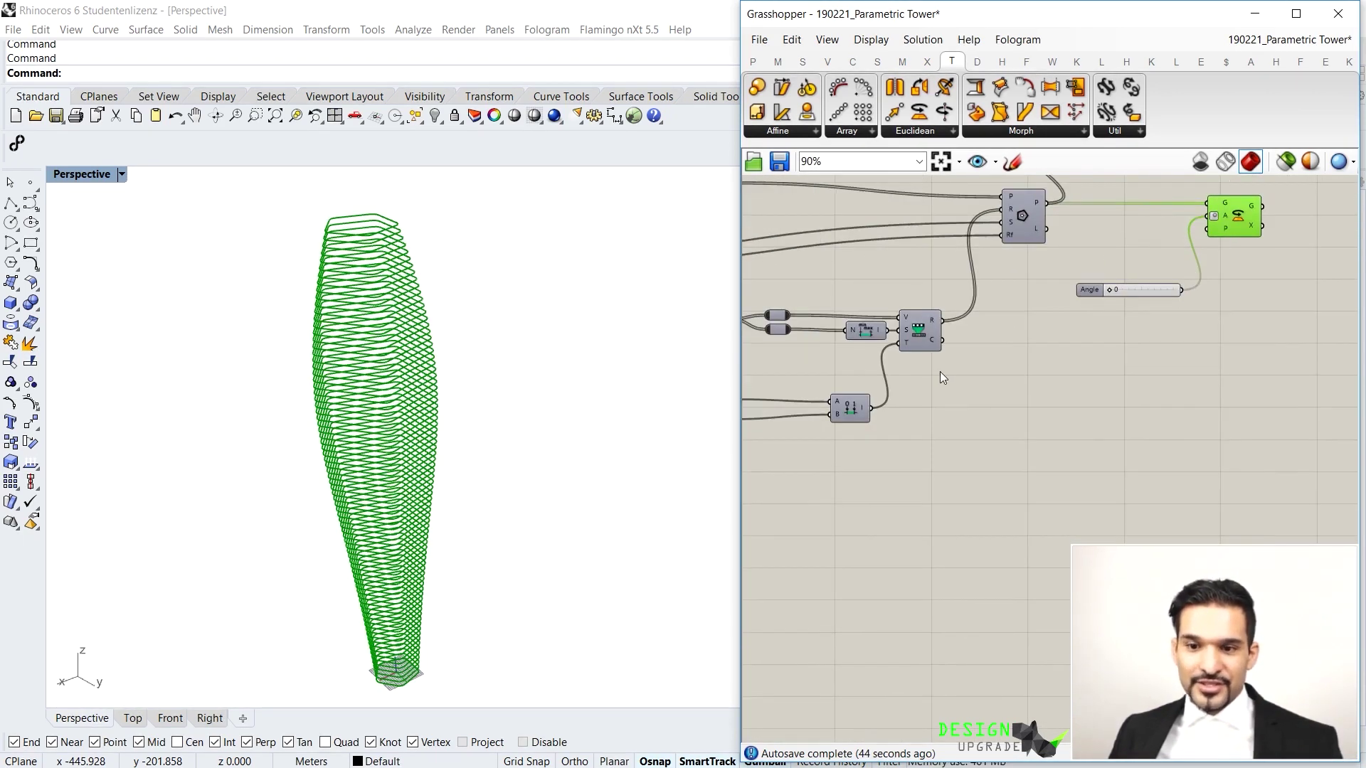
right_drag(941, 372, 1058, 377)
click(996, 331)
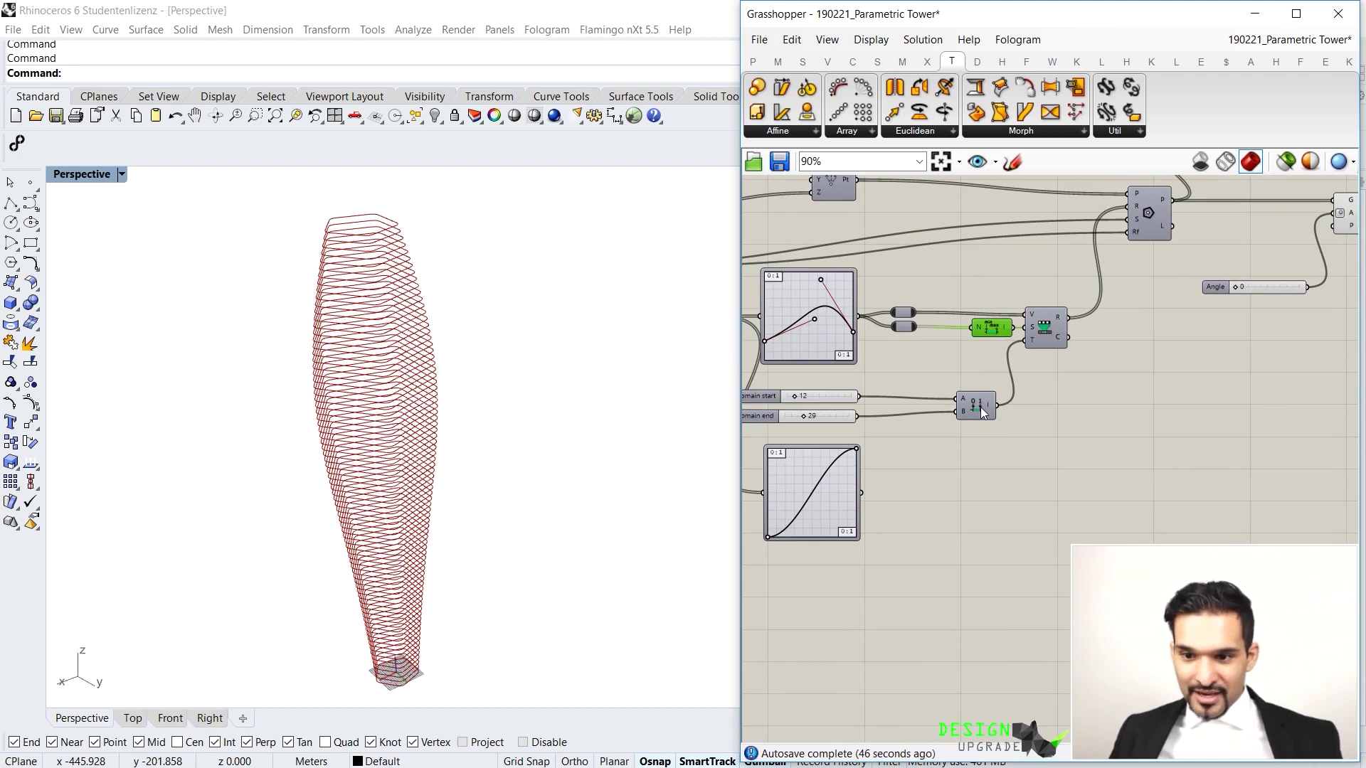
shift+click(981, 404)
shift+click(1045, 340)
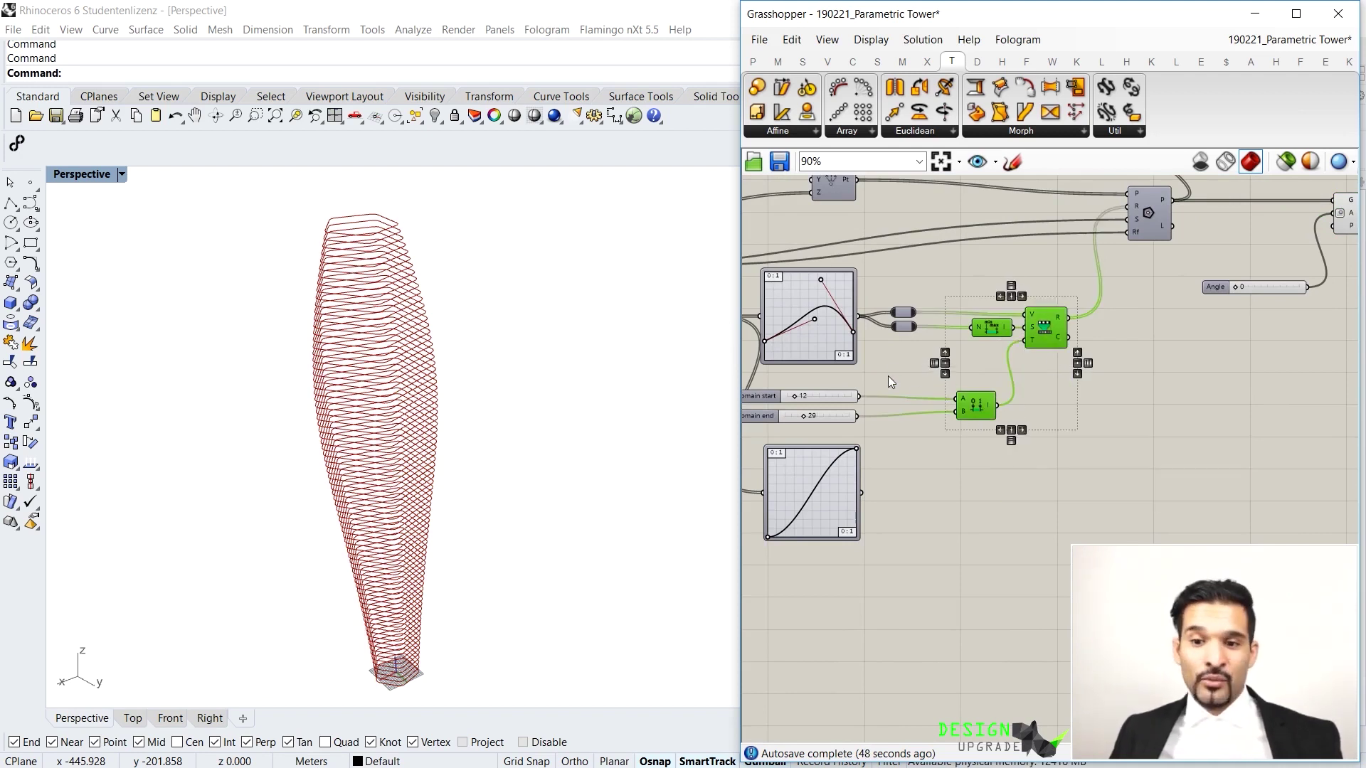
right_drag(1010, 336, 1140, 301)
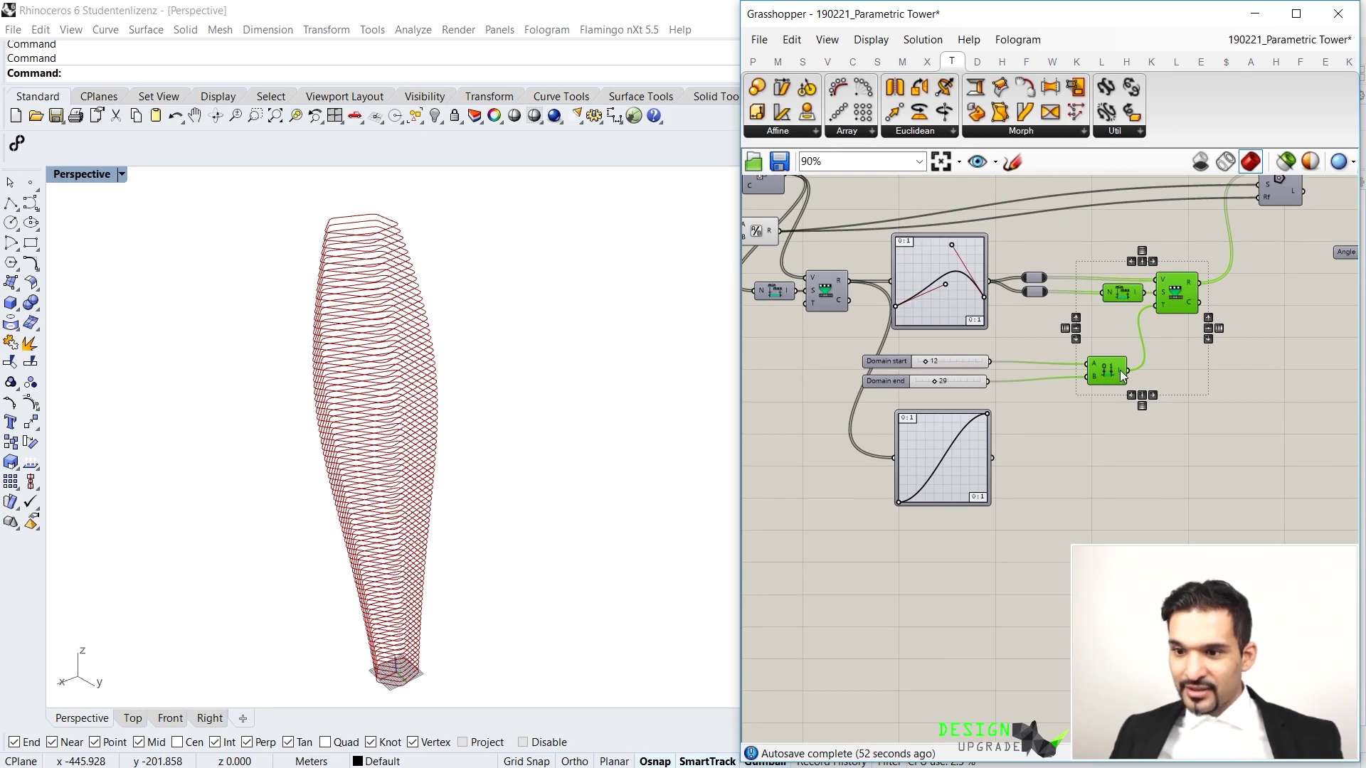
drag(1012, 355, 958, 383)
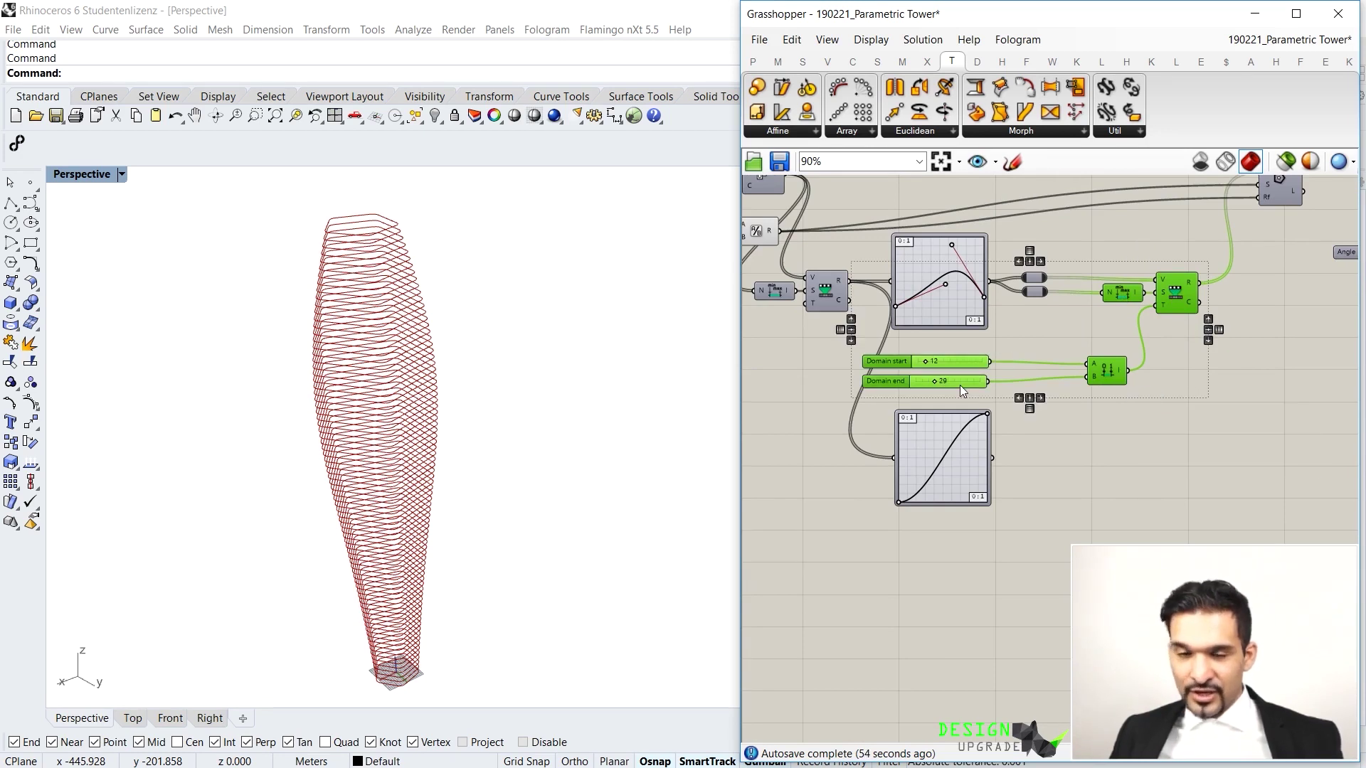
key(ctrl+c)
key(ctrl+v)
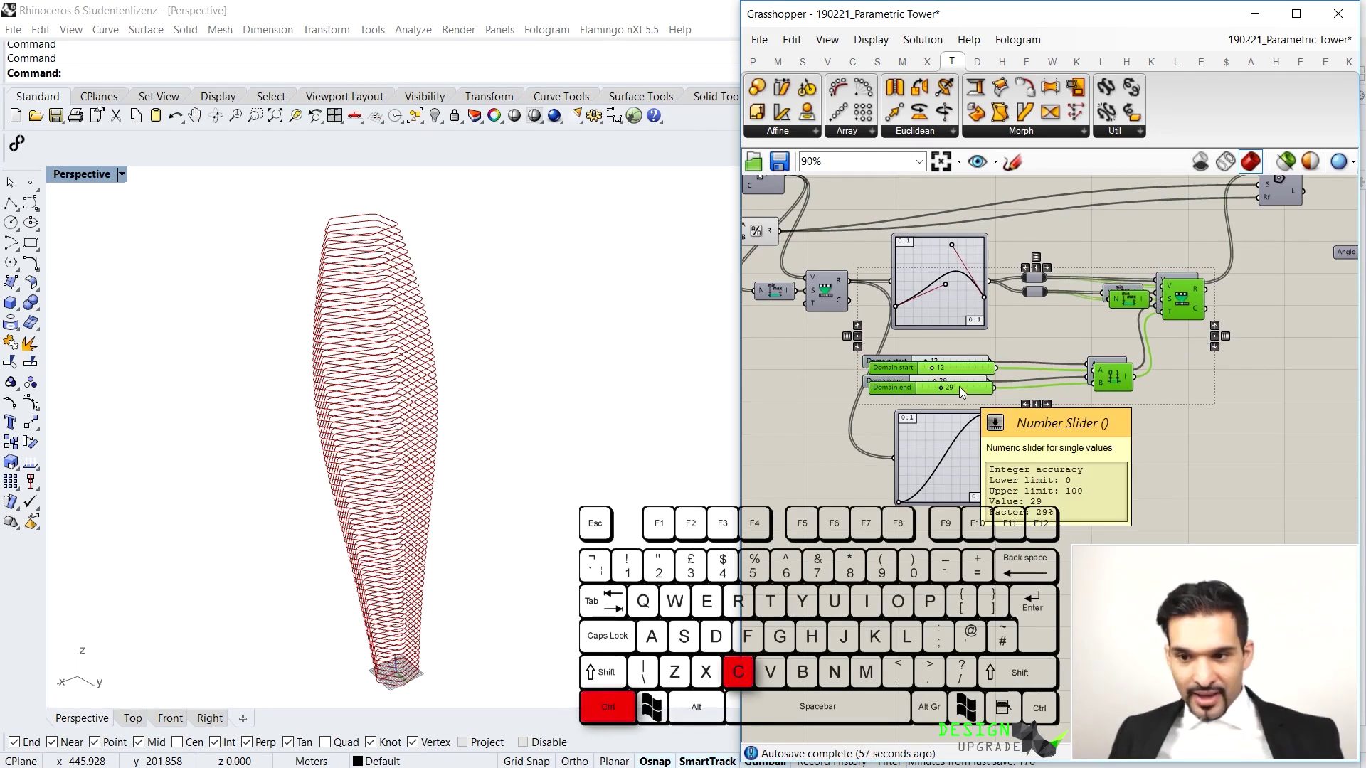
key(ctrl+v)
Move the duplicated remapping components and domain sliders beneath the Angle slider
scroll(1078, 364, down, 5)
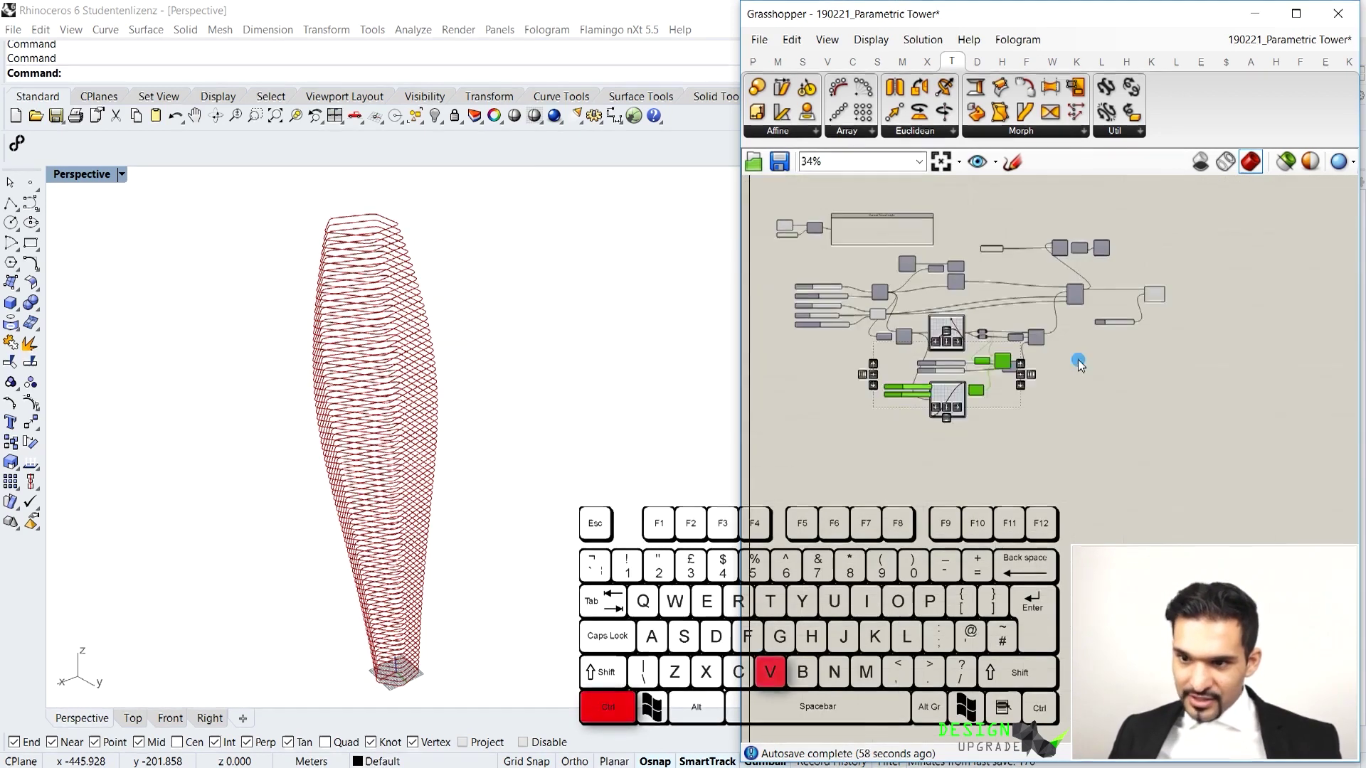
scroll(1164, 320, up, 6)
drag(1001, 361, 1199, 377)
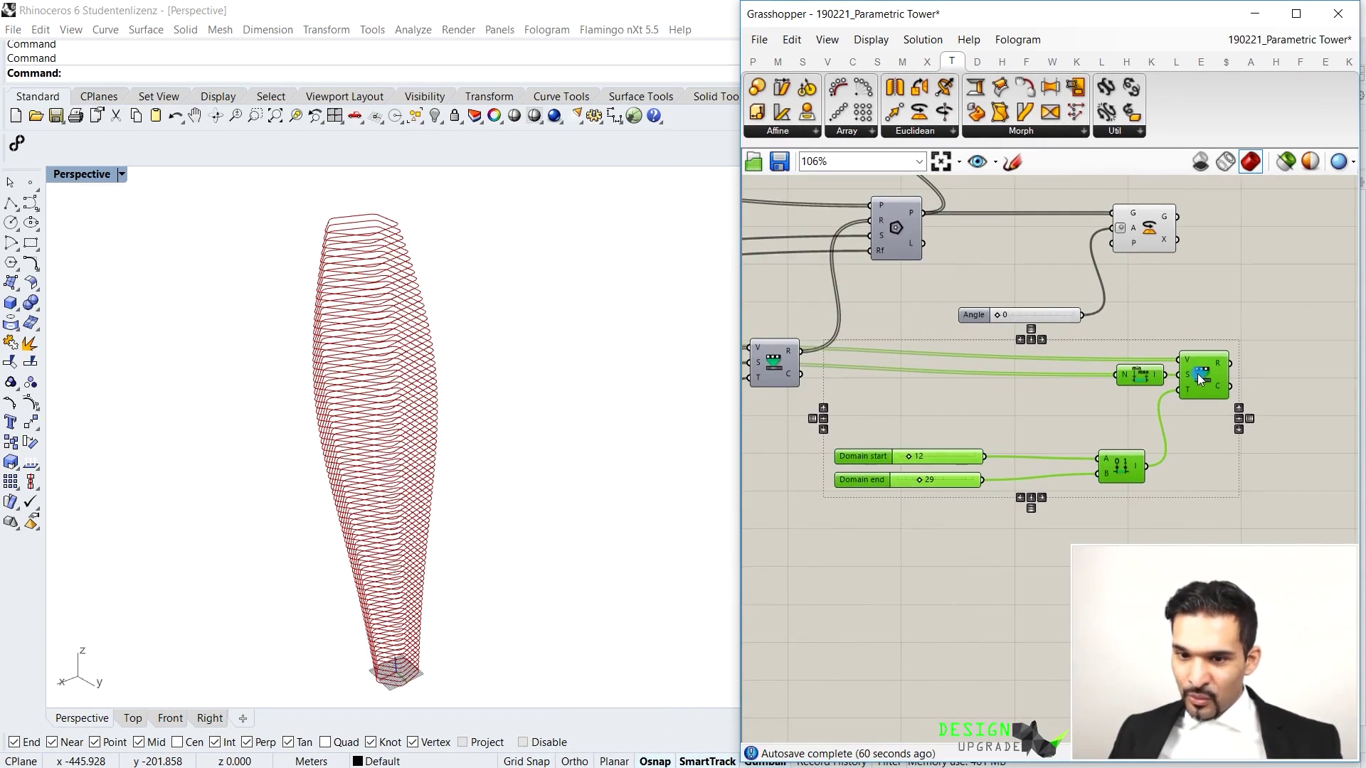
Move the Rotate component and its Angle slider together farther away from the Polygon component
scroll(1121, 366, down, 3)
right_drag(1141, 346, 1050, 346)
scroll(1129, 258, up, 2)
drag(1121, 262, 909, 376)
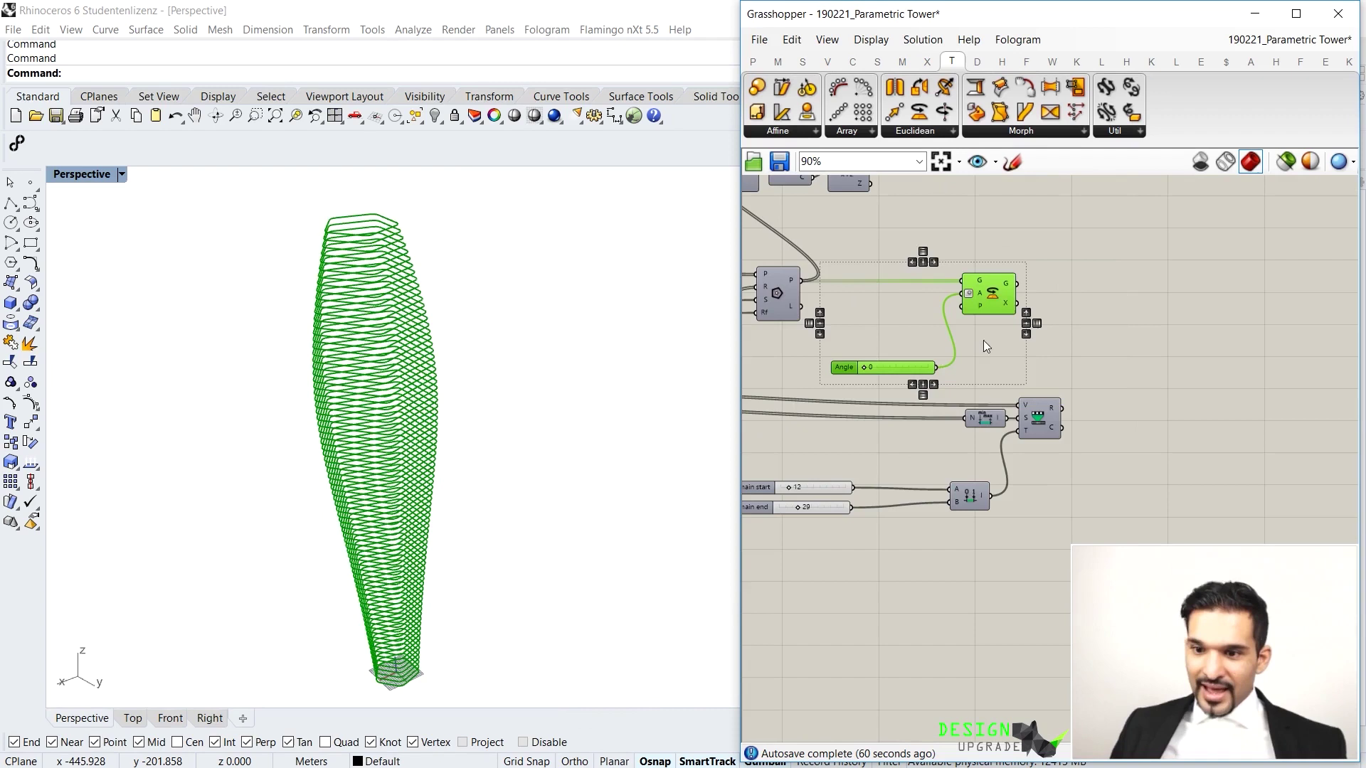
drag(983, 317, 1120, 309)
click(945, 494)
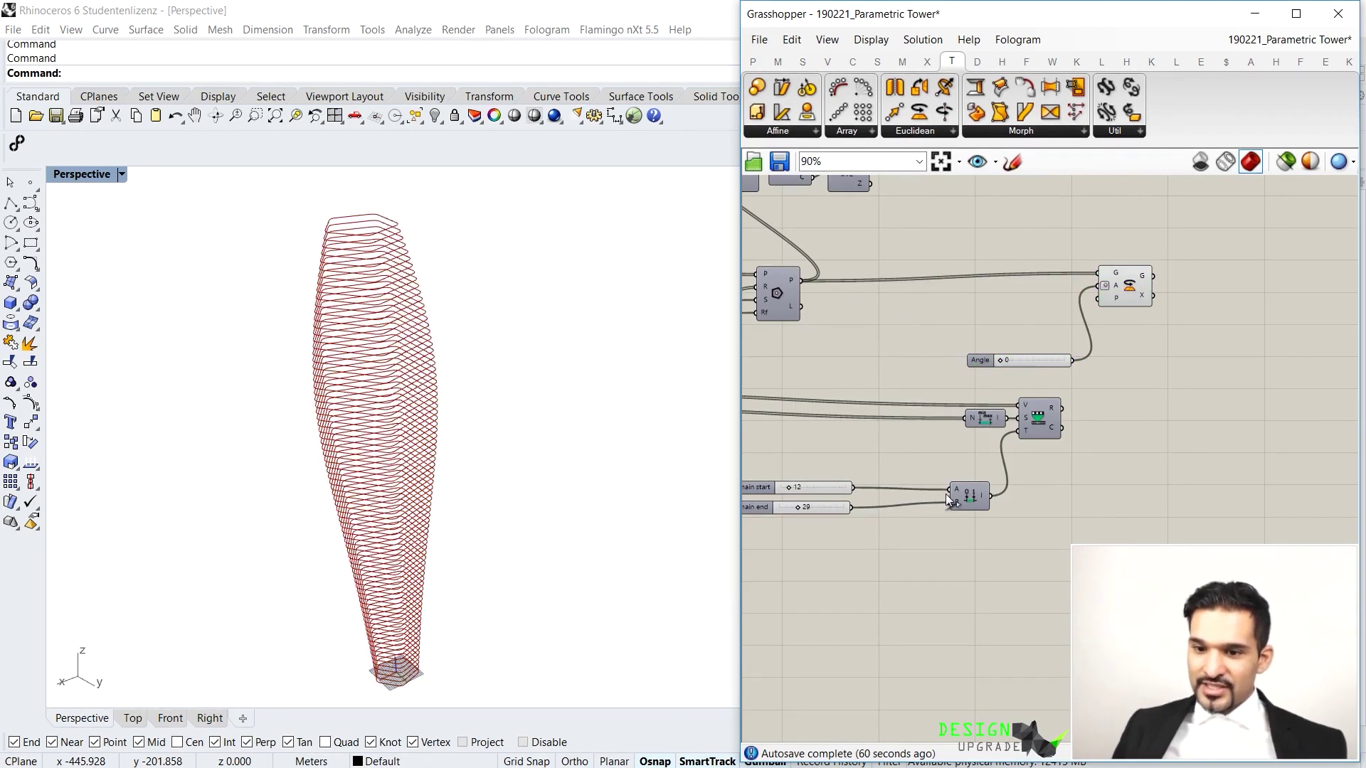
Arrange the duplicated Construct Domain component and its two domain sliders compactly below the Bounds component
drag(973, 505, 987, 459)
drag(885, 528, 916, 431)
click(906, 519)
scroll(894, 434, up, 4)
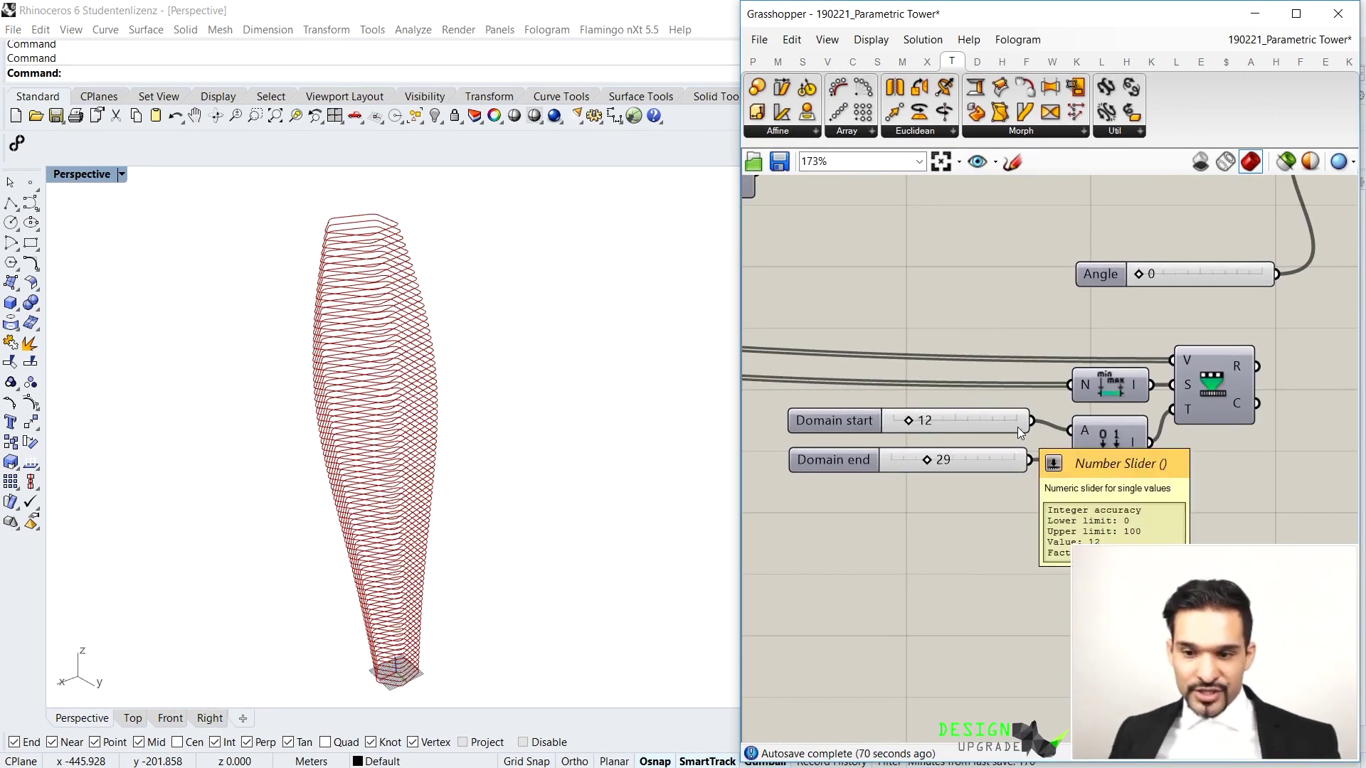
scroll(1035, 428, down, 3)
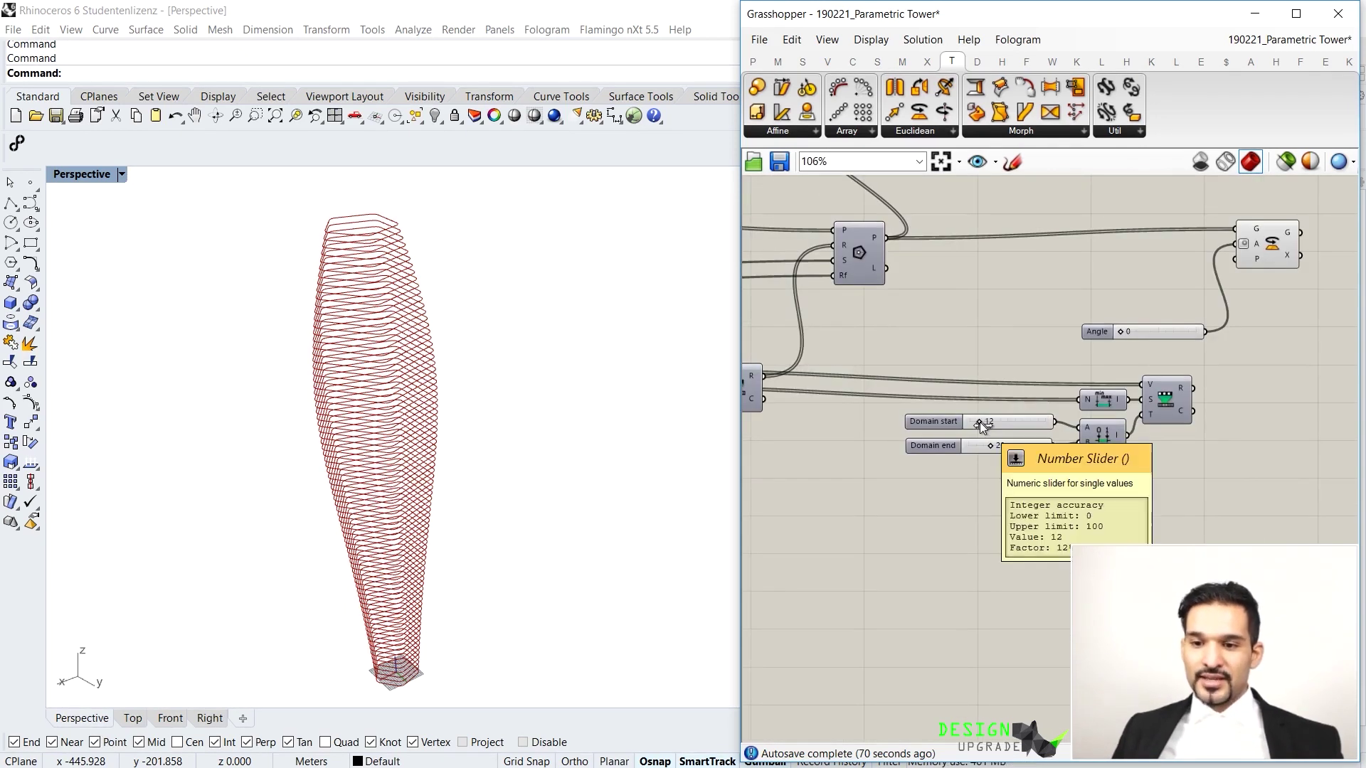
Set the duplicated Domain start slider to 0 and the duplicated Domain end slider to 100
drag(980, 422, 898, 421)
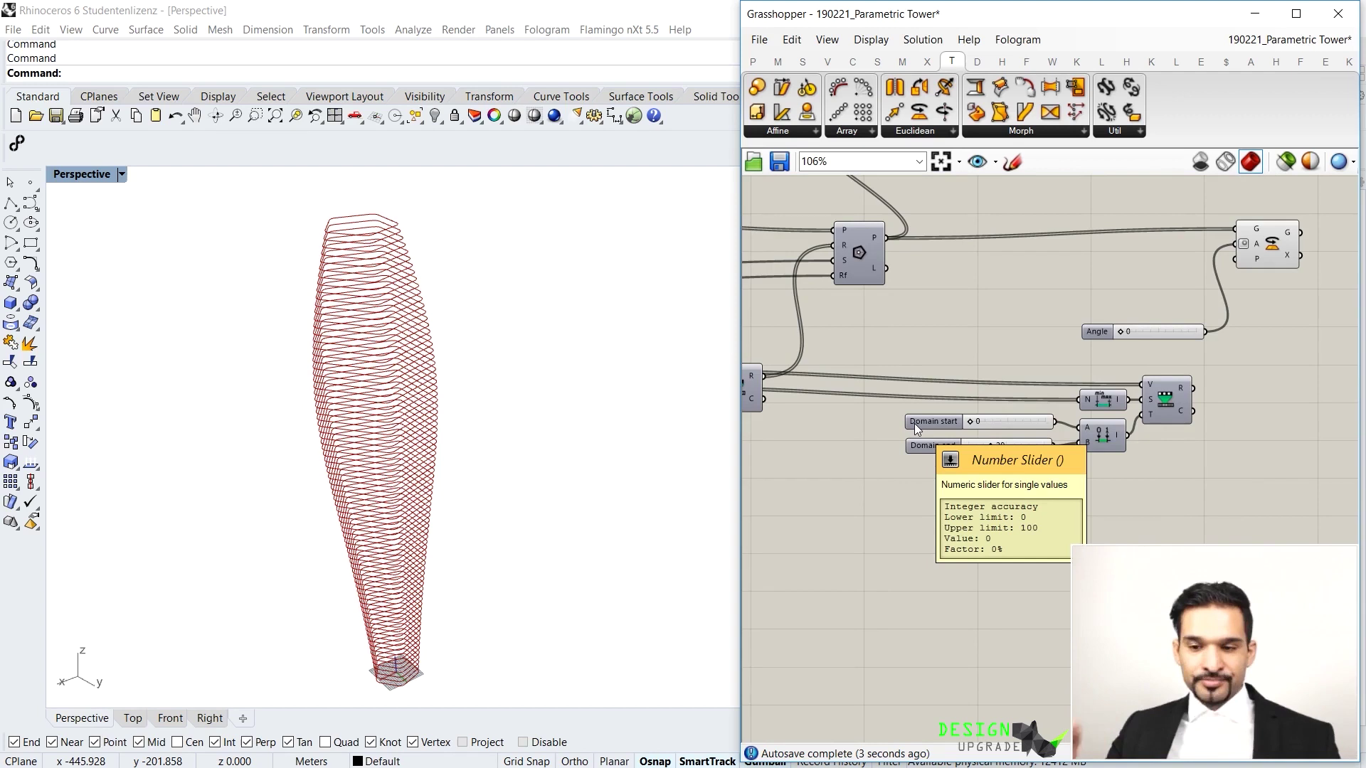
drag(989, 446, 1045, 448)
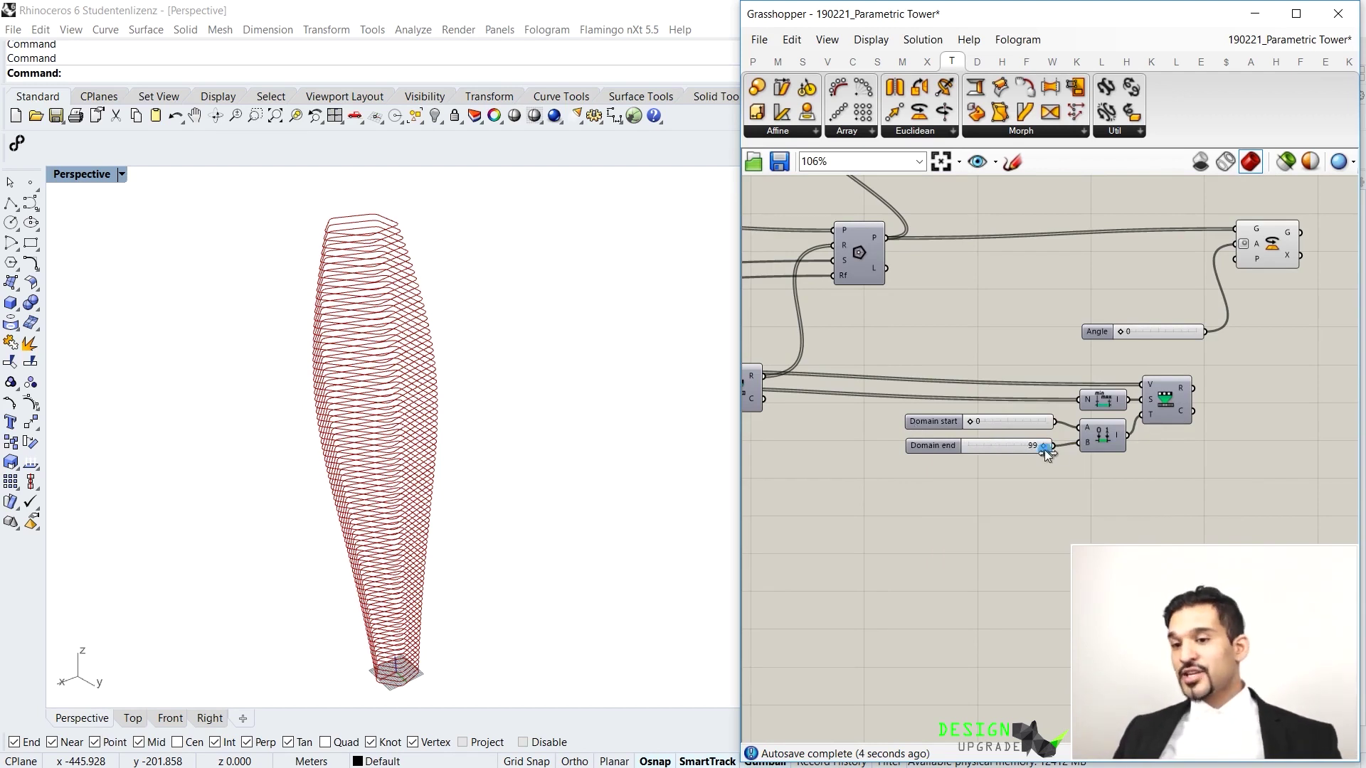
double_click(946, 451)
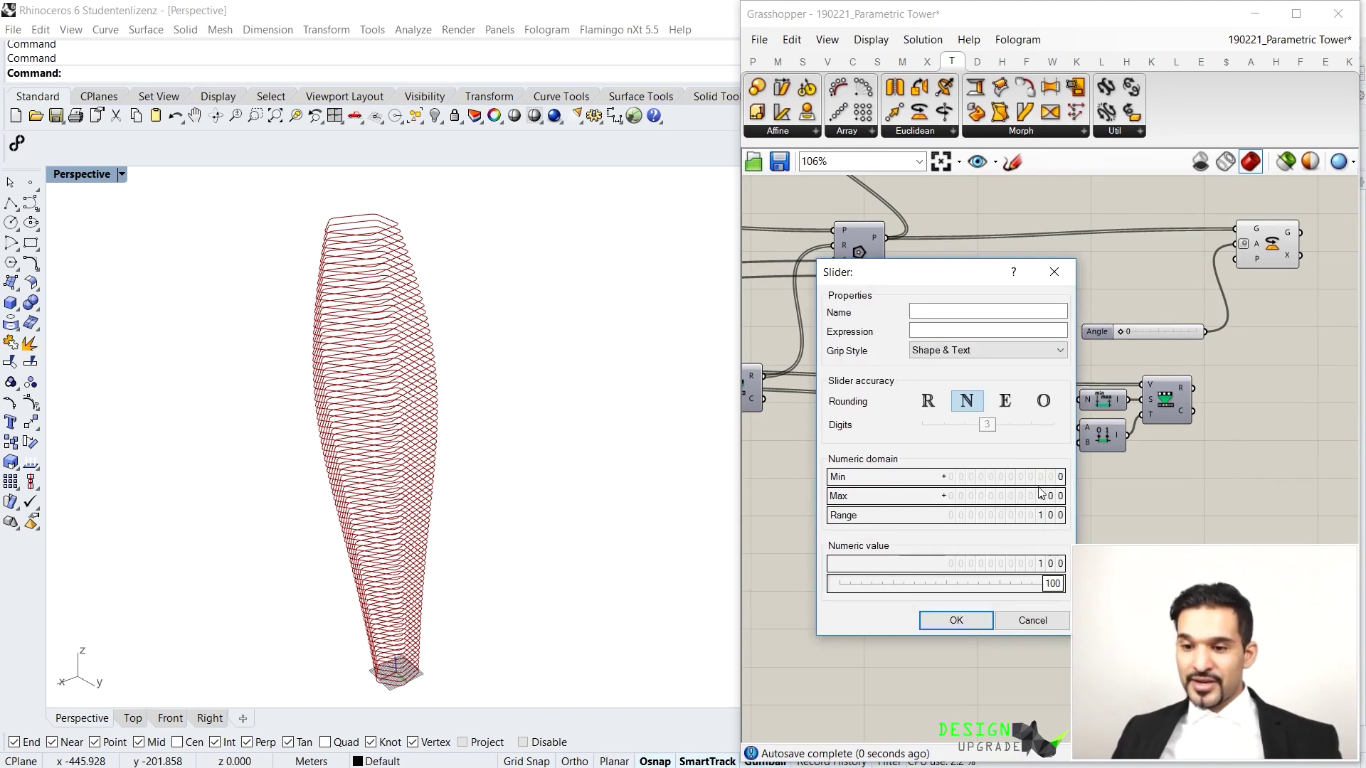
double_click(996, 498)
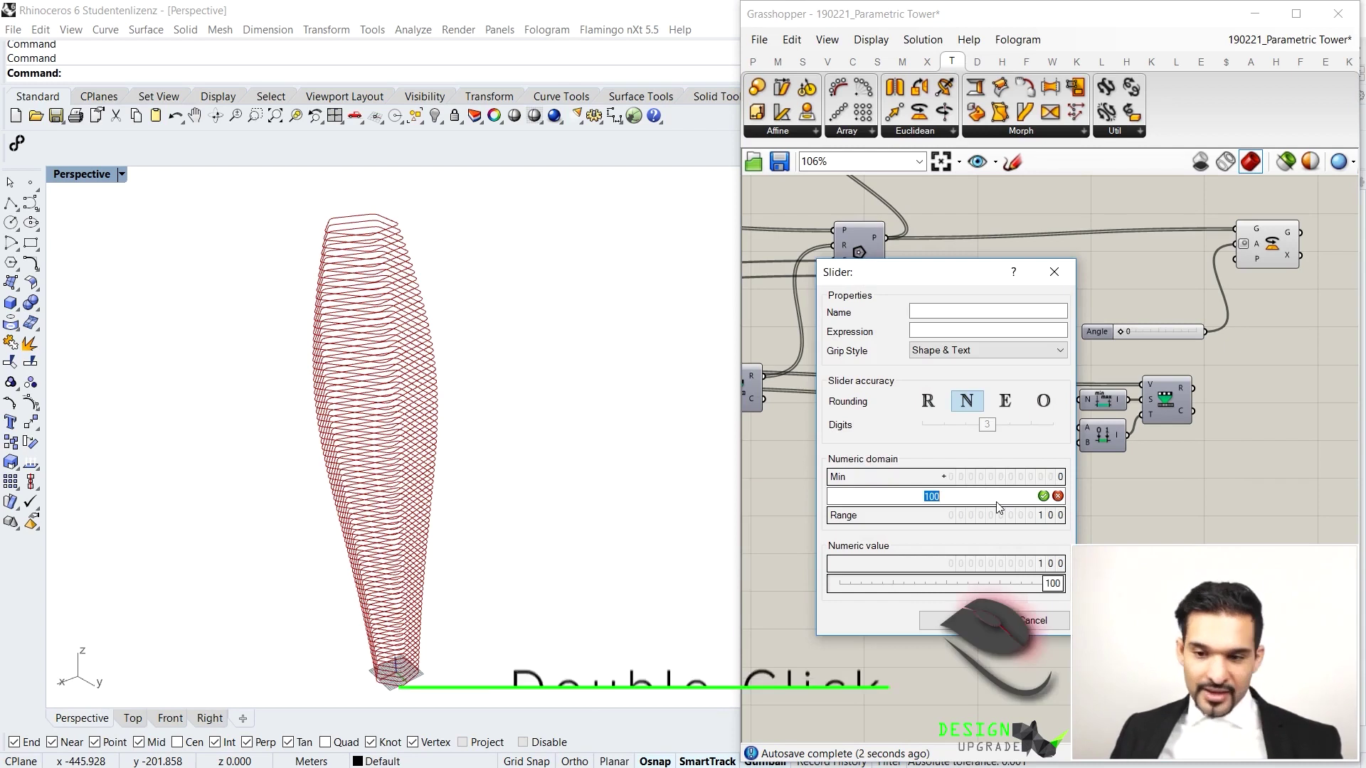
key(Return)
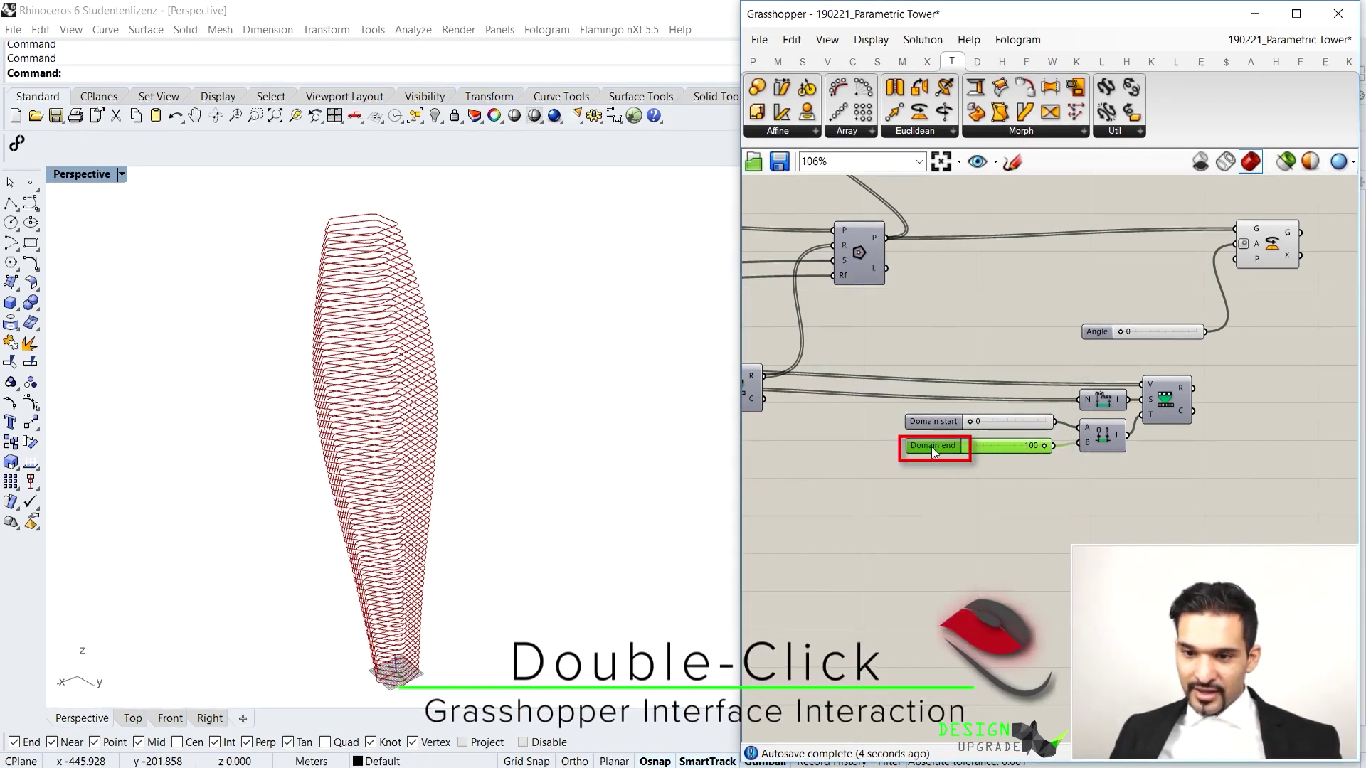
Set the duplicated Domain end slider's maximum to 360 and its value to 90
double_click(932, 449)
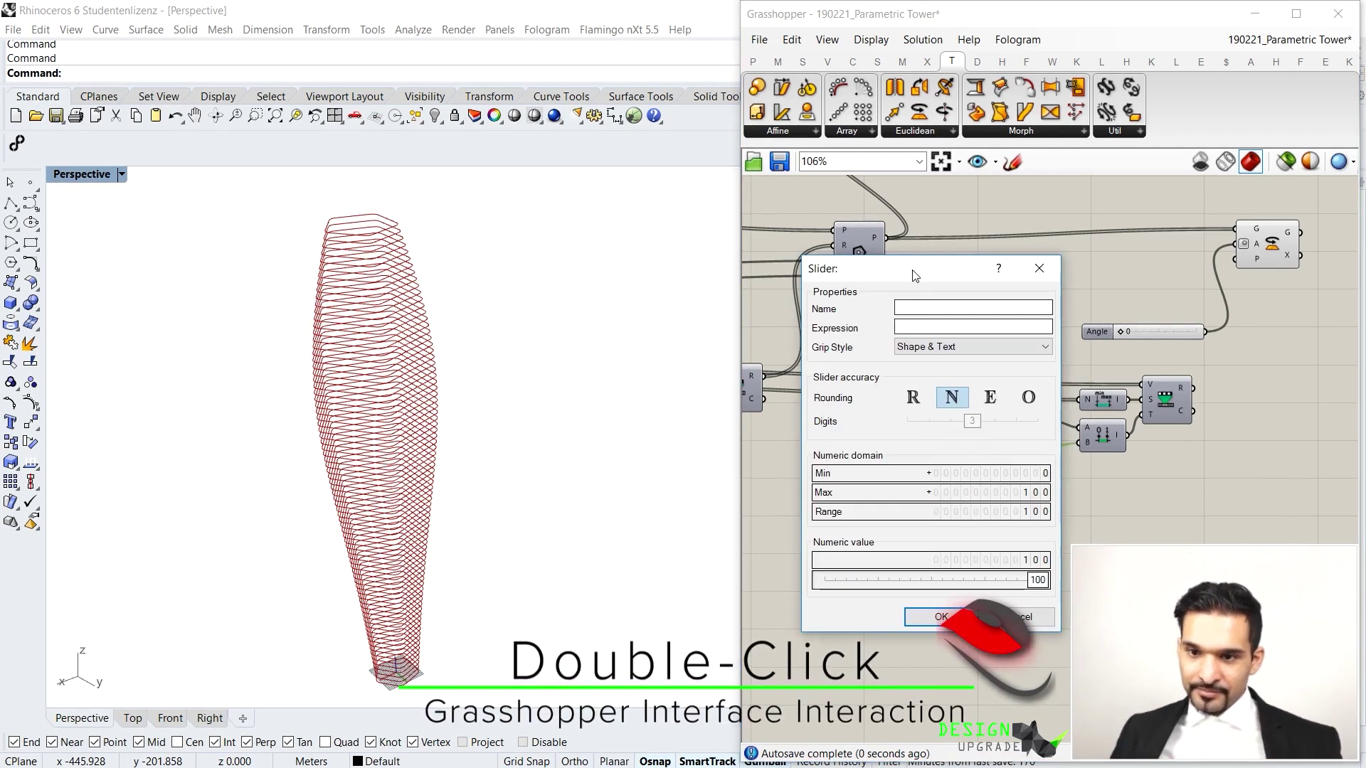
double_click(1009, 492)
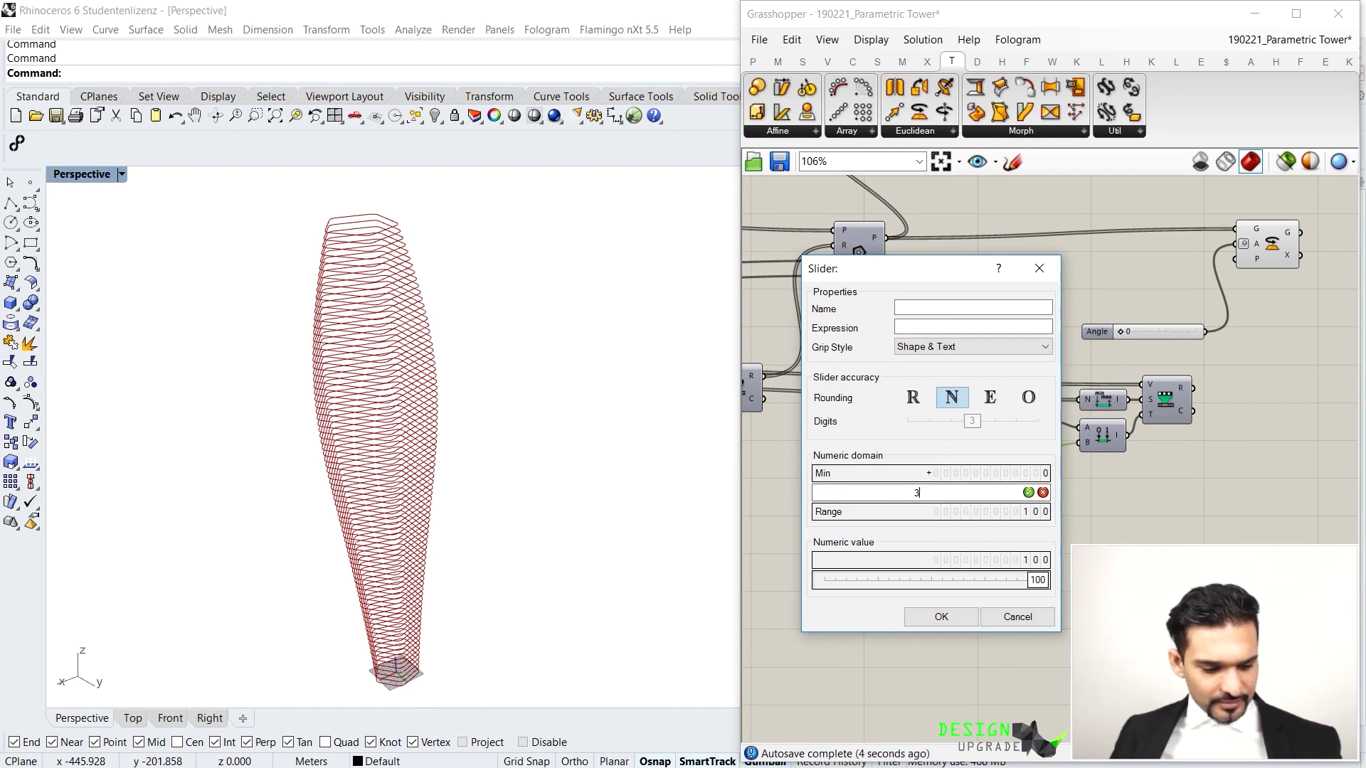
text(360)
click(1028, 492)
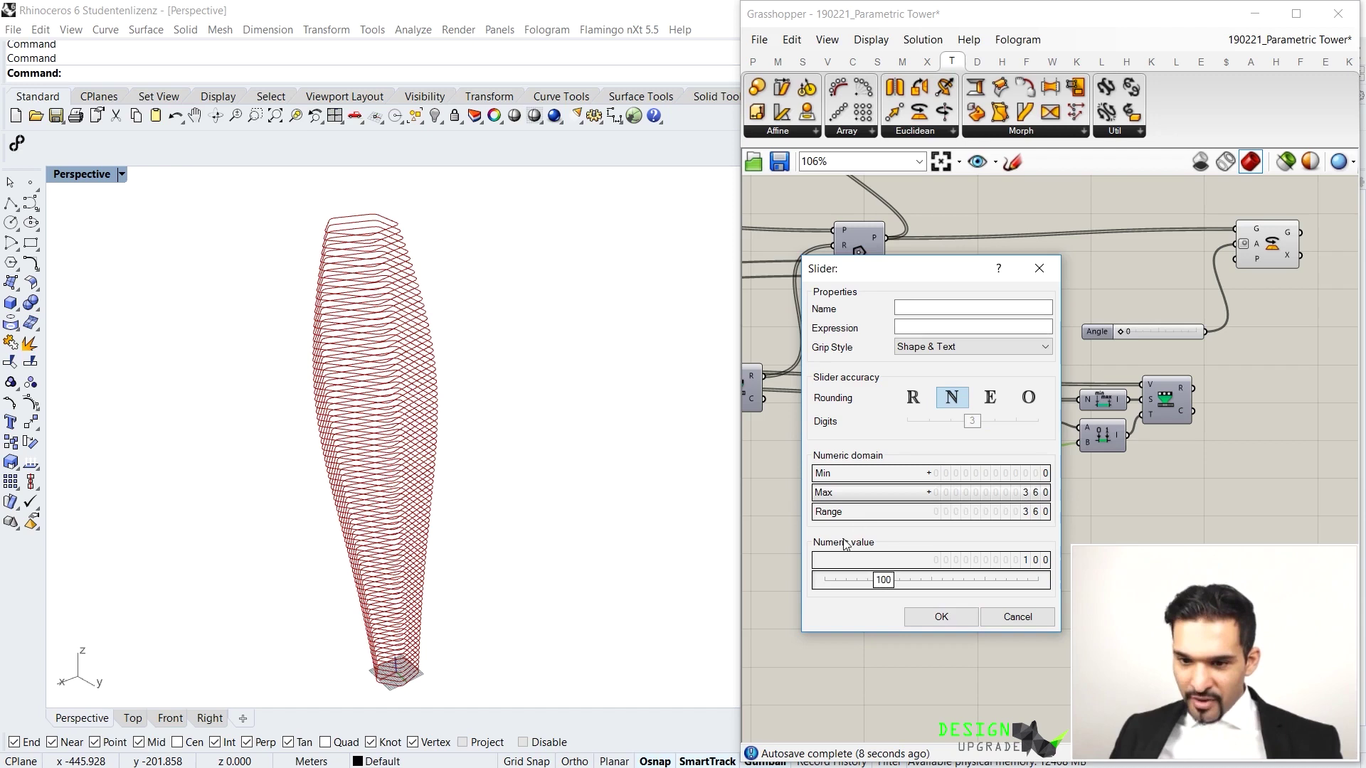
double_click(890, 581)
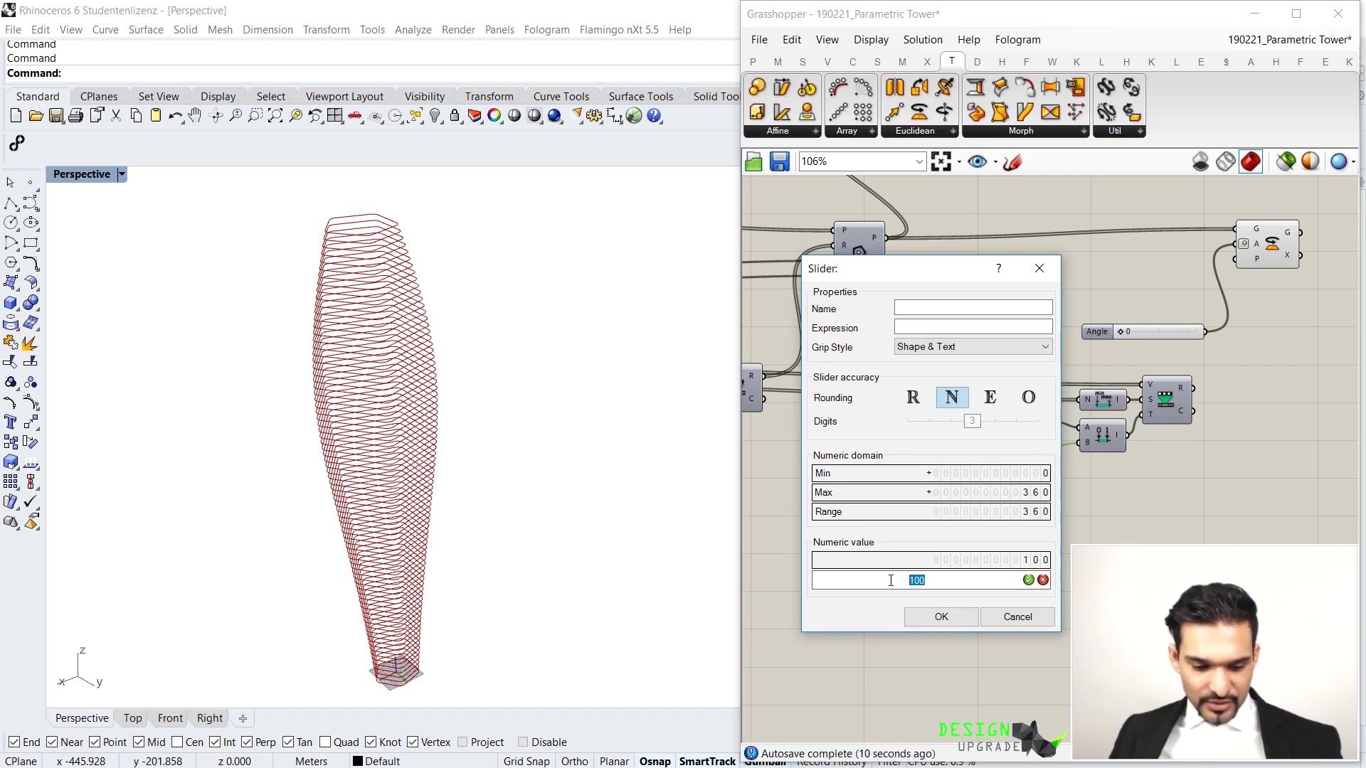
click(1028, 581)
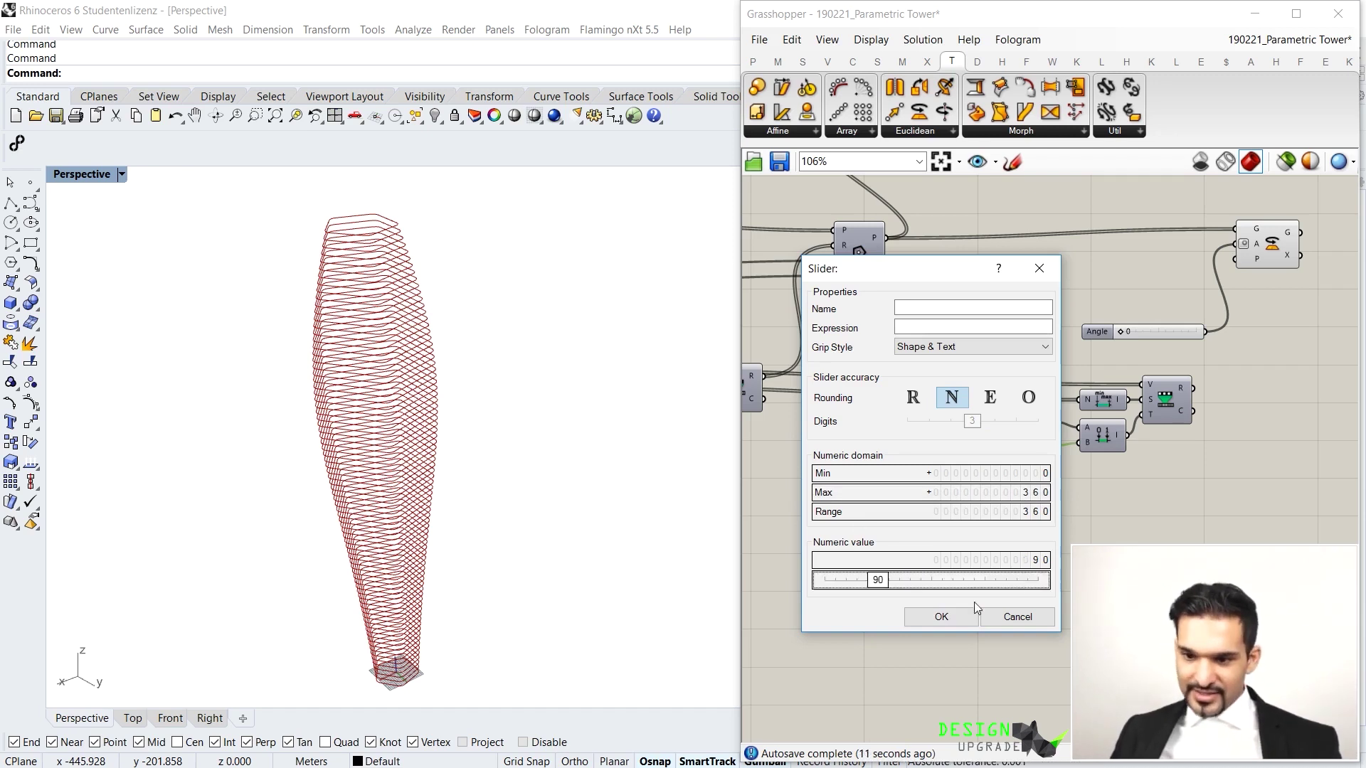
click(939, 616)
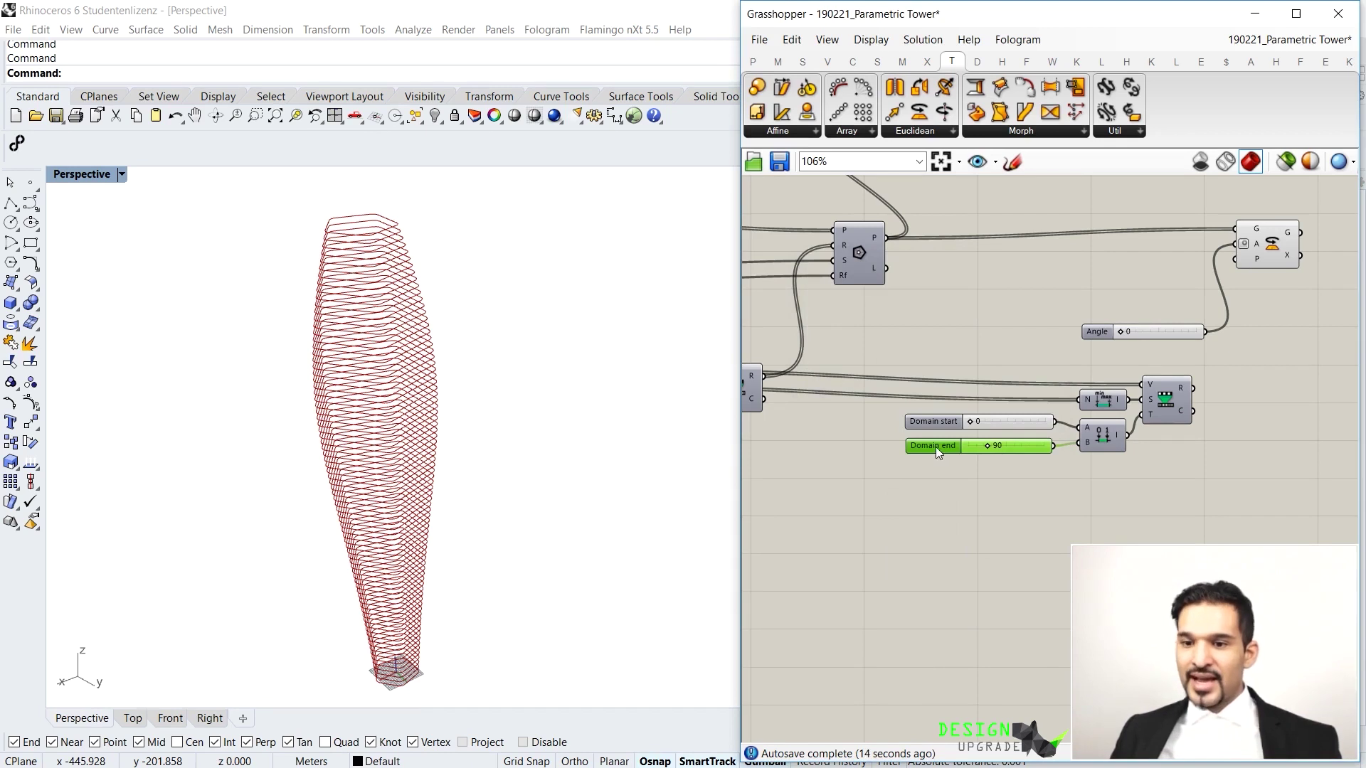
Tighten the two domain sliders' spacing, replace the Rotate component's angle input with the duplicated Remap Numbers output, and inspect the twisted tower
drag(936, 446, 934, 430)
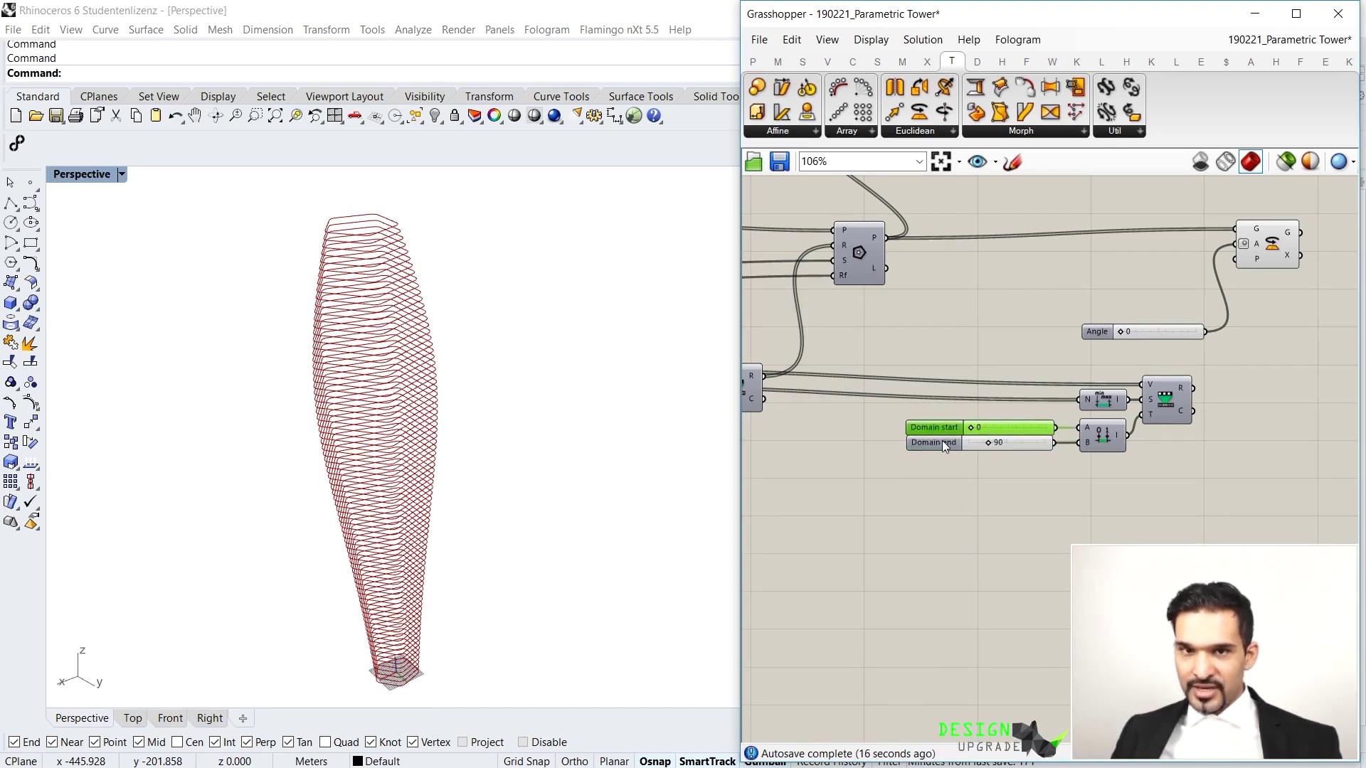
drag(1196, 388, 1233, 245)
right_drag(531, 508, 488, 463)
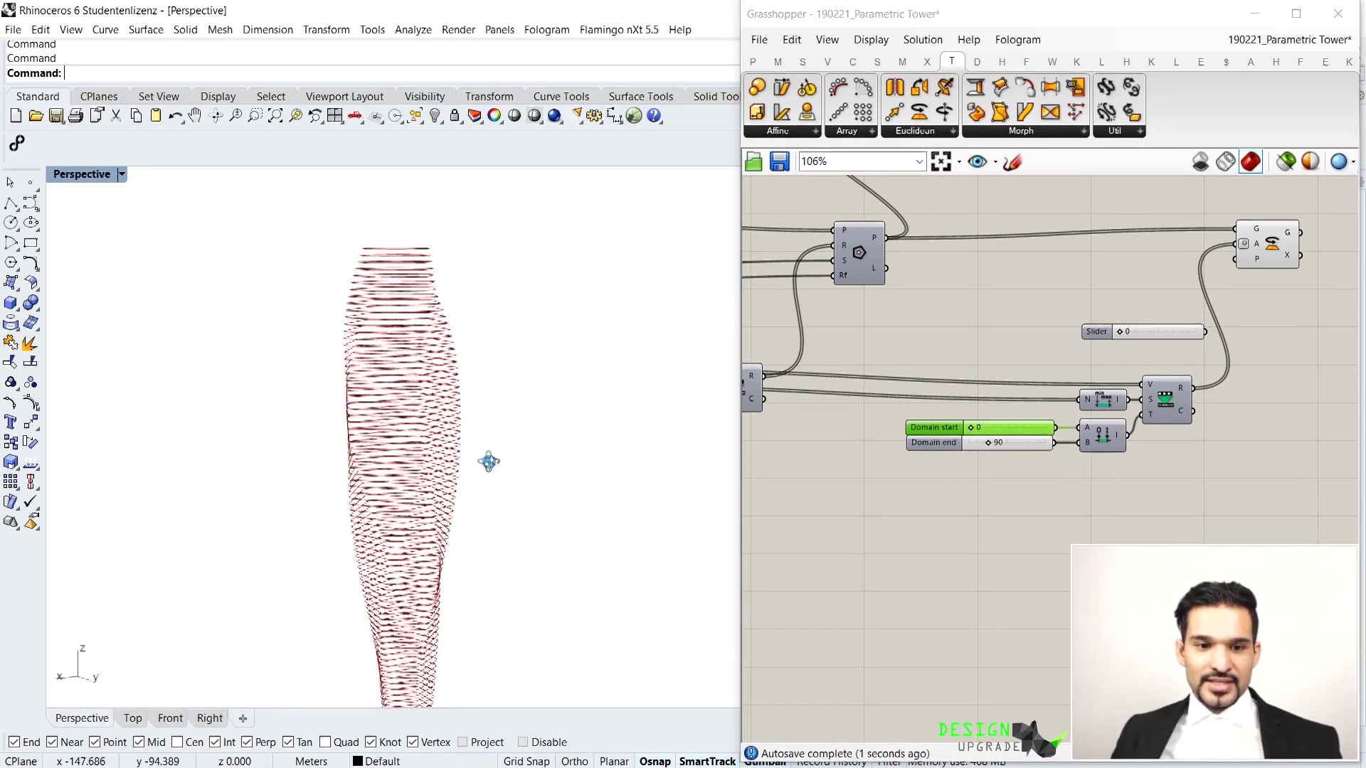
scroll(488, 463, down, 1)
shift+right_drag(508, 585, 416, 398)
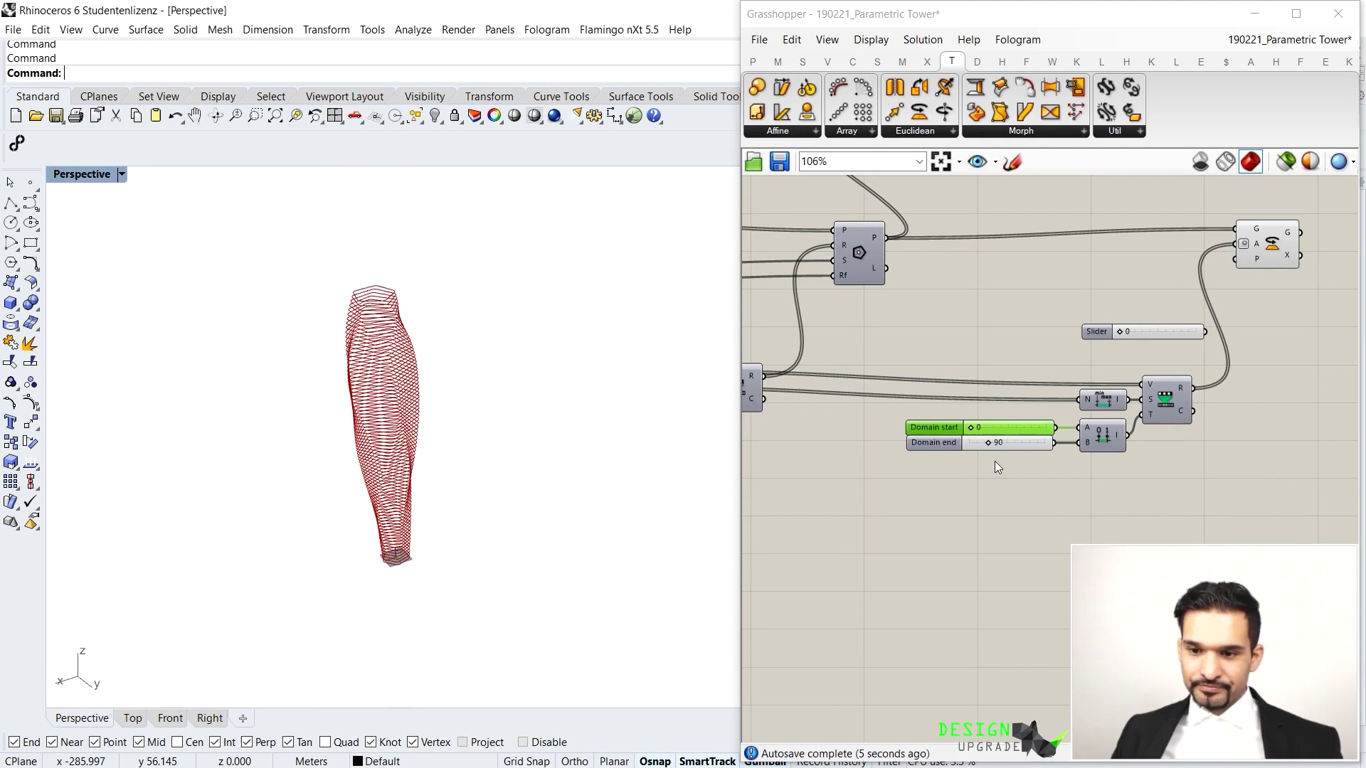
click(945, 474)
scroll(472, 472, up, 2)
right_drag(471, 473, 446, 382)
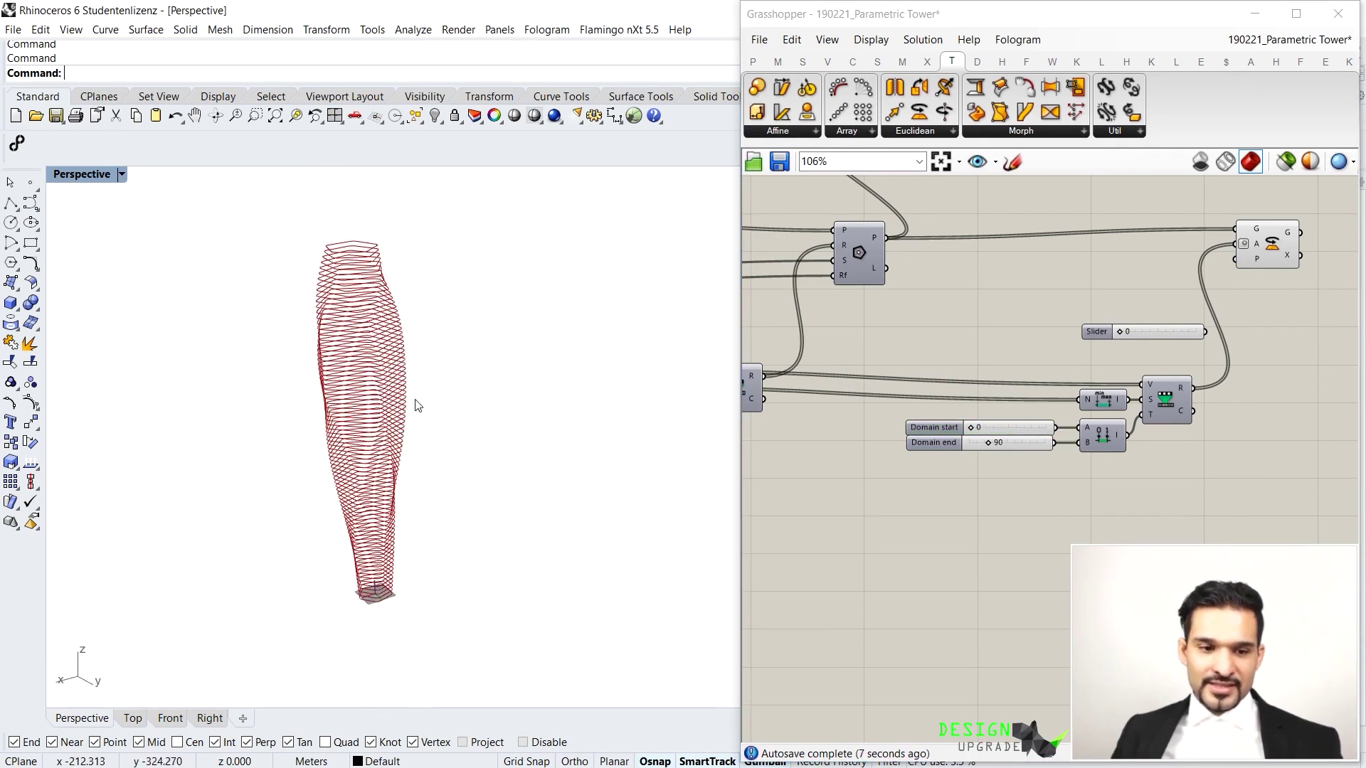
Try the duplicated Domain end slider at values between 0 and 106, returning it to 0, to compare the tower's twist
scroll(276, 434, up, 3)
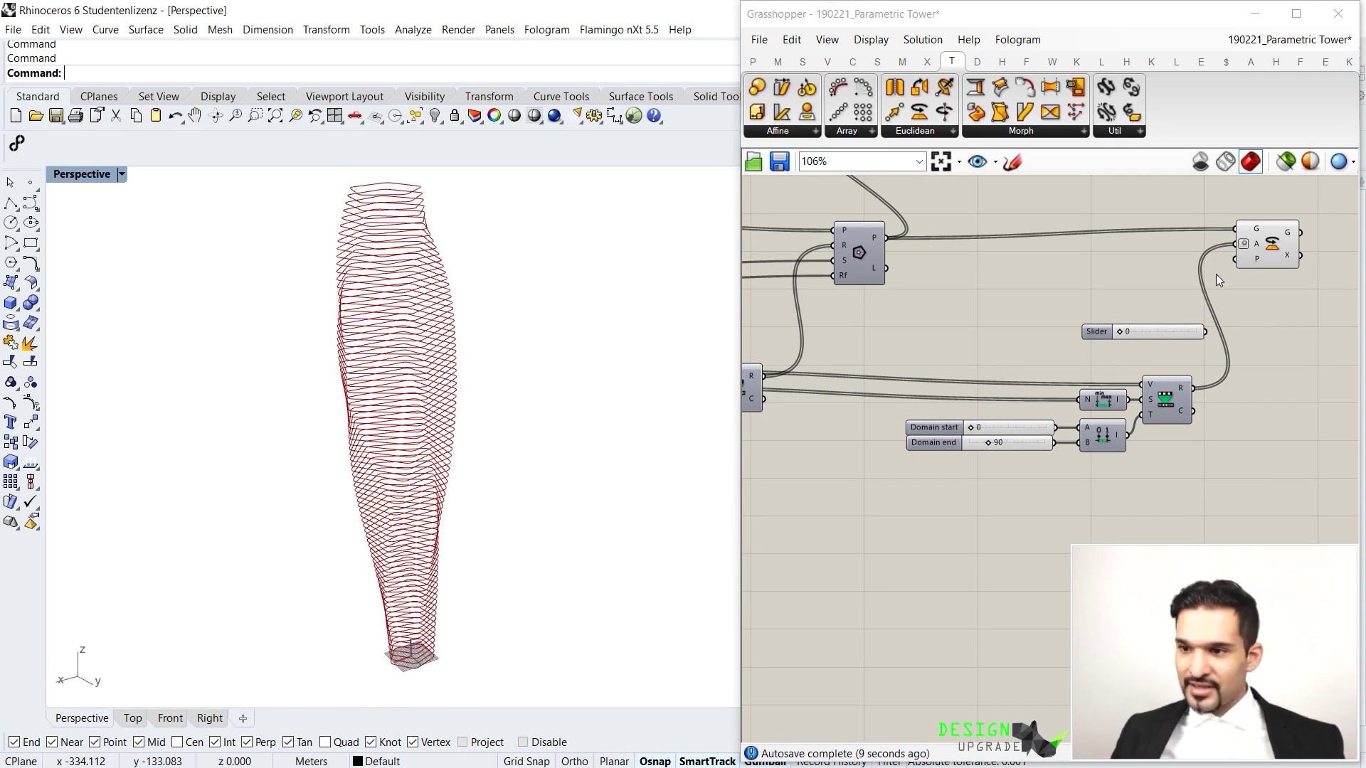
click(1264, 249)
scroll(966, 455, up, 2)
drag(996, 438, 955, 441)
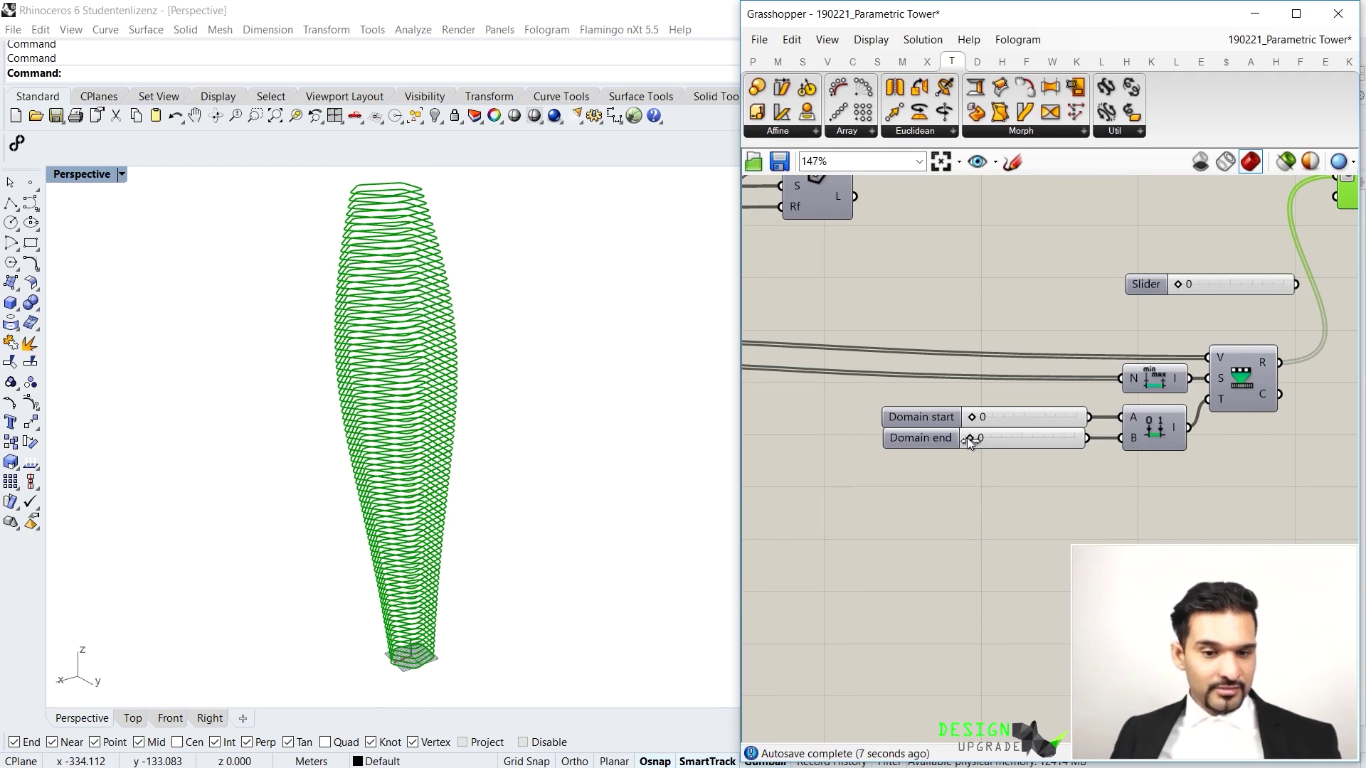
mouse_move(968, 440)
mouse_down()
mouse_move(1055, 442)
mouse_move(964, 436)
mouse_move(987, 436)
mouse_up()
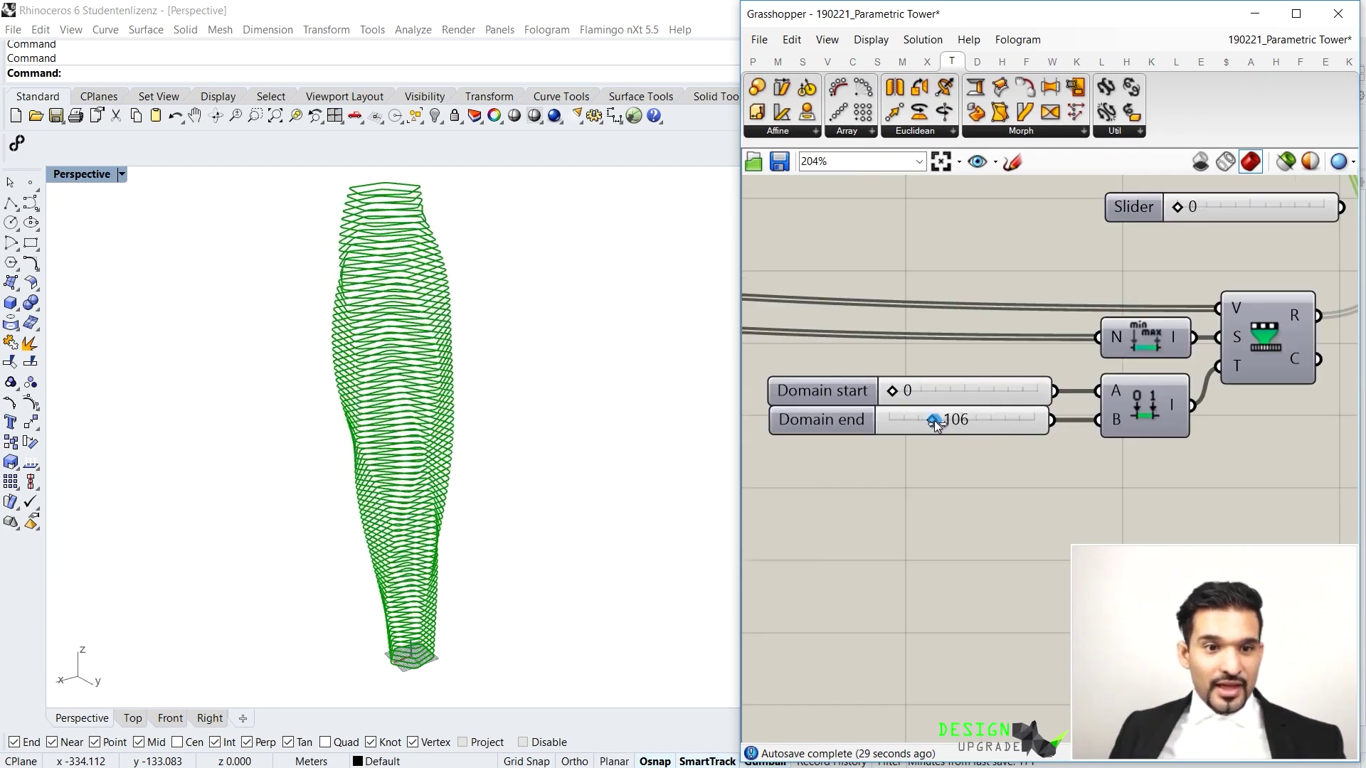
mouse_move(936, 424)
mouse_down()
mouse_move(982, 422)
mouse_move(888, 424)
mouse_move(914, 420)
mouse_up()
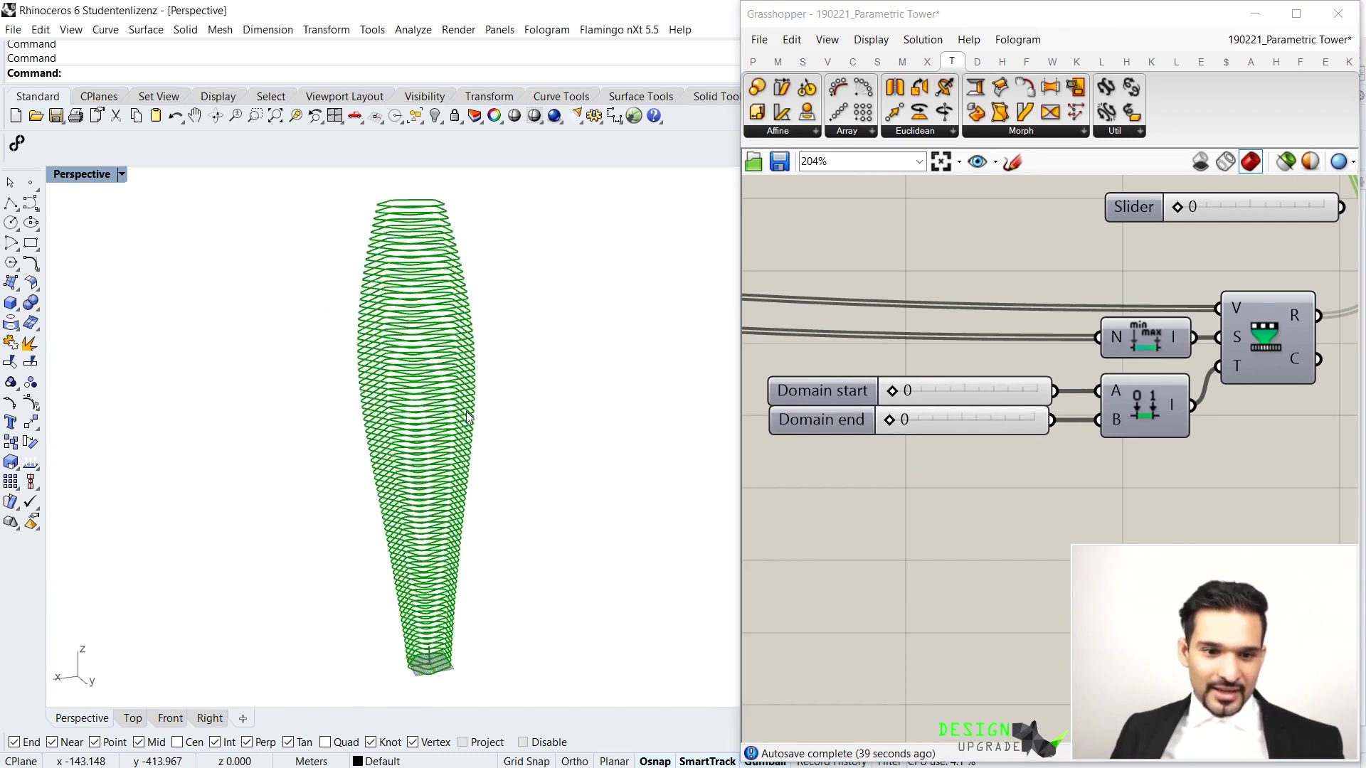
right_drag(467, 417, 468, 442)
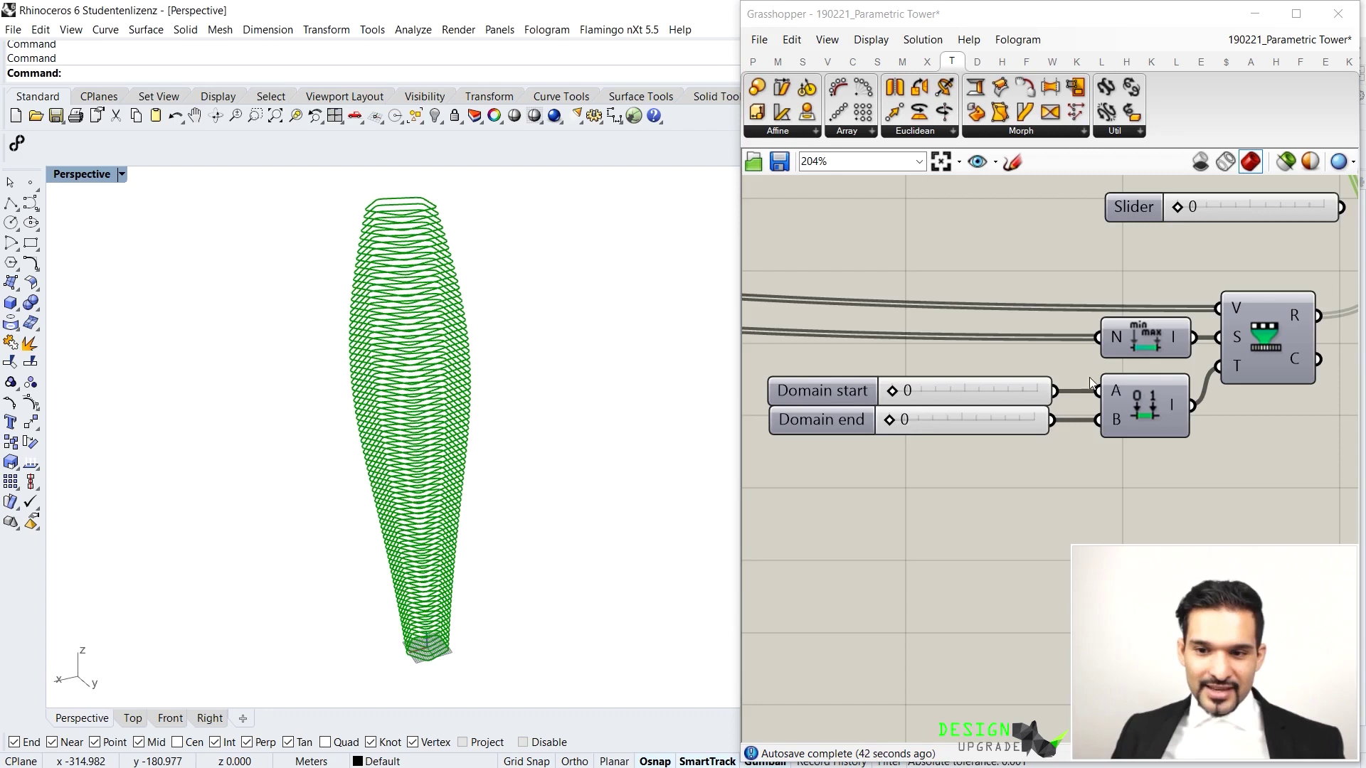
Examine the values from the Graph Mapper and from the Remap Numbers component that feeds it
scroll(1092, 383, down, 5)
right_drag(753, 371, 853, 343)
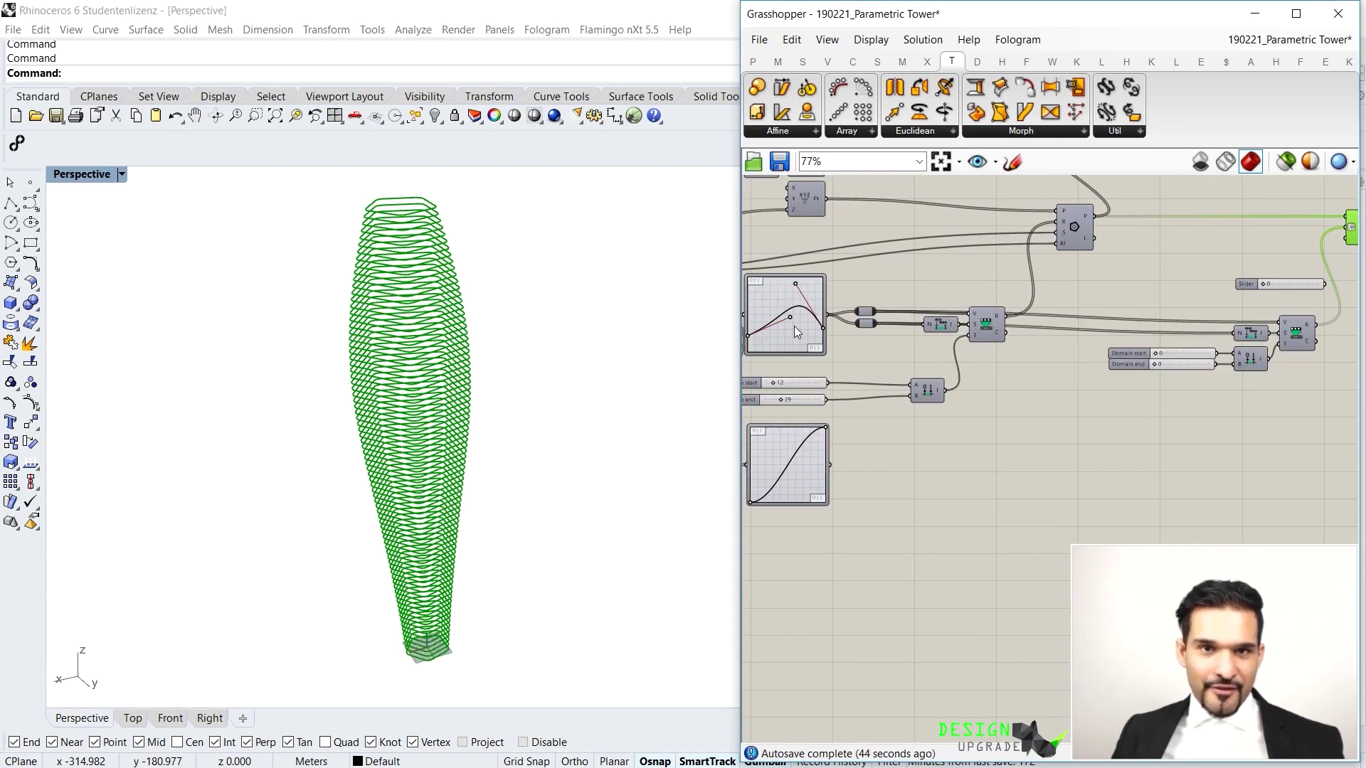
mouse_move(794, 326)
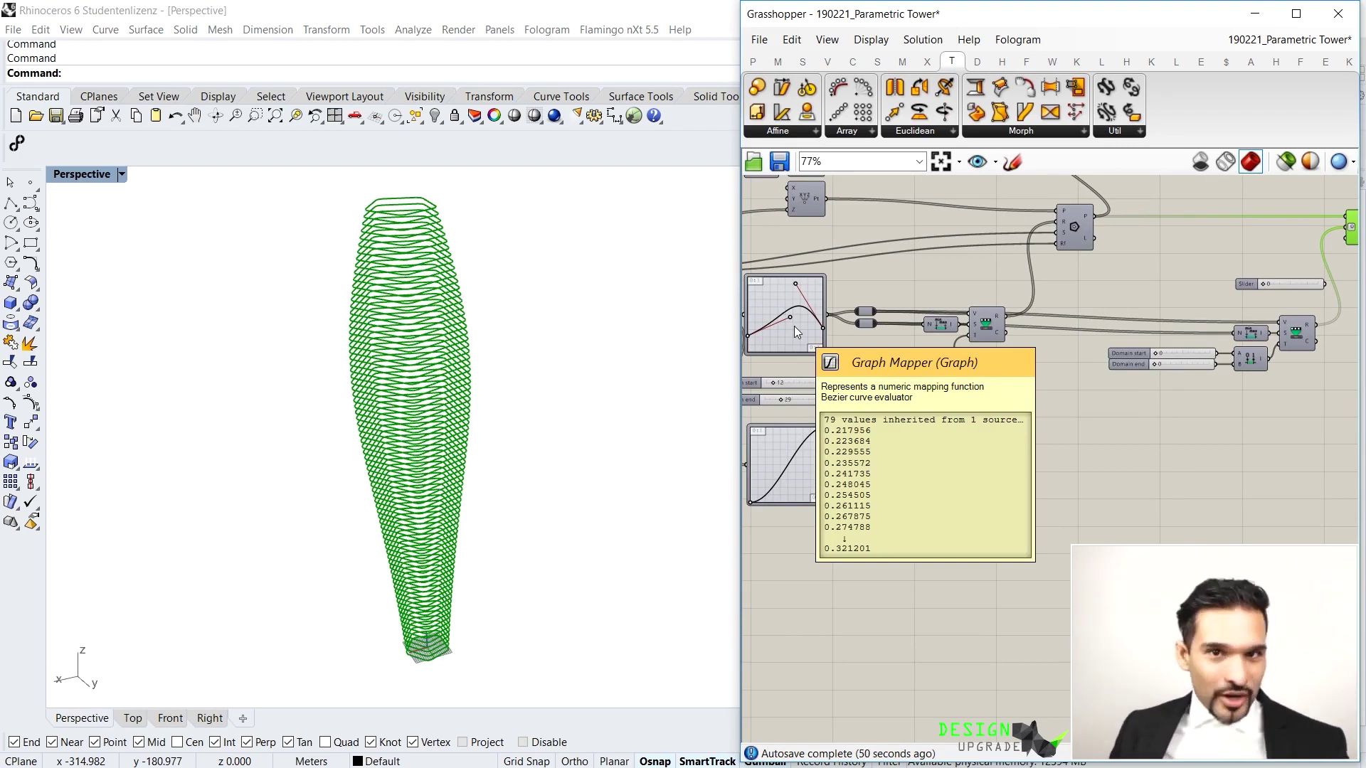
scroll(801, 322, down, 1)
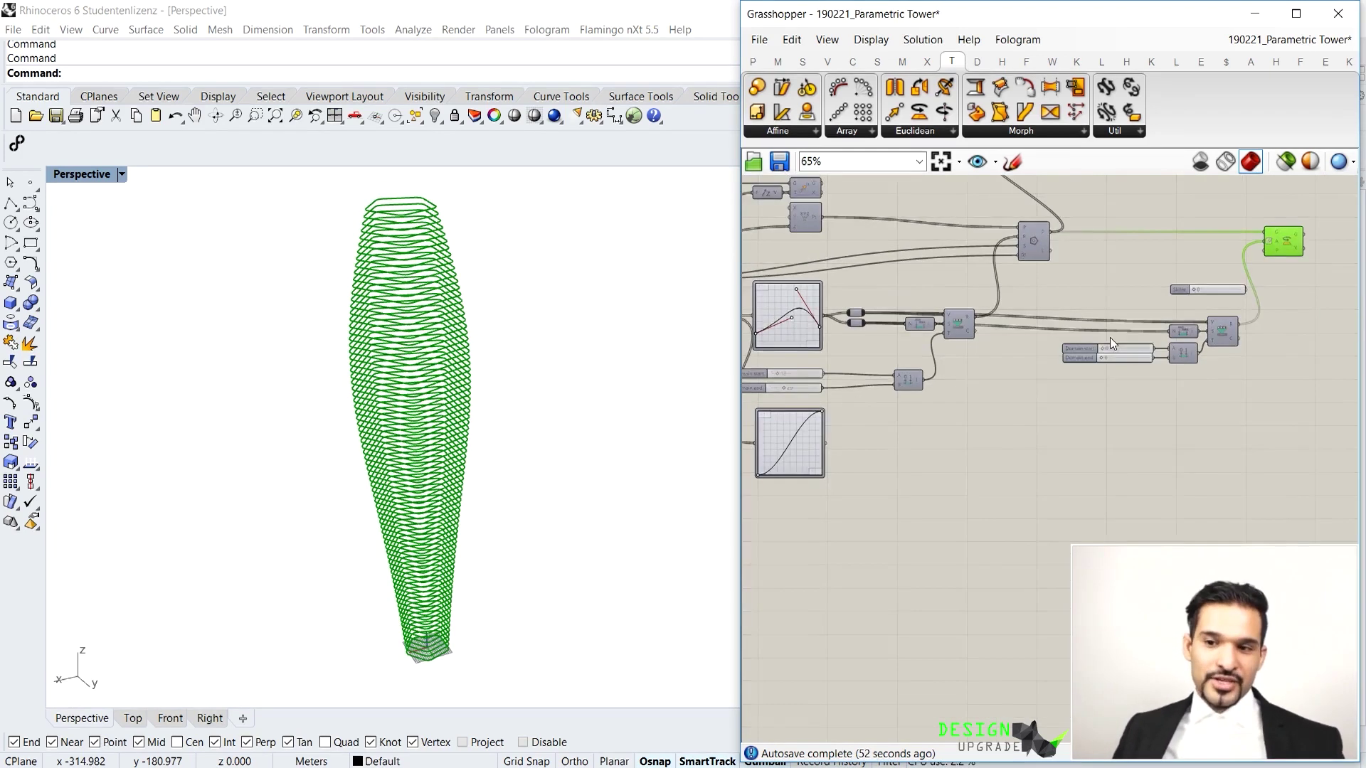
scroll(1104, 336, up, 2)
right_drag(1101, 335, 1136, 313)
scroll(1021, 337, up, 1)
scroll(986, 330, down, 2)
scroll(1131, 326, up, 3)
scroll(1130, 326, down, 4)
scroll(1124, 308, up, 3)
scroll(1118, 313, down, 1)
scroll(817, 310, up, 1)
right_drag(817, 310, 1002, 323)
right_drag(916, 319, 857, 362)
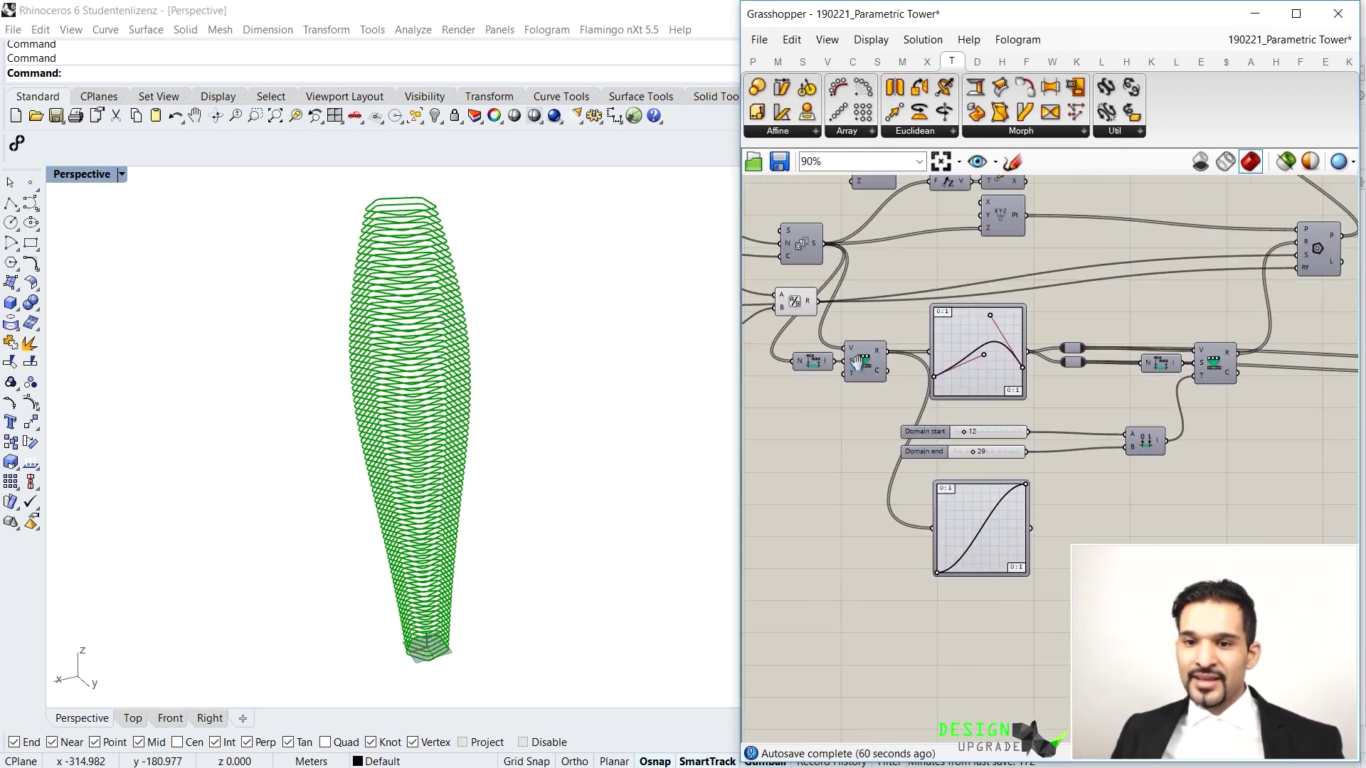
mouse_move(877, 350)
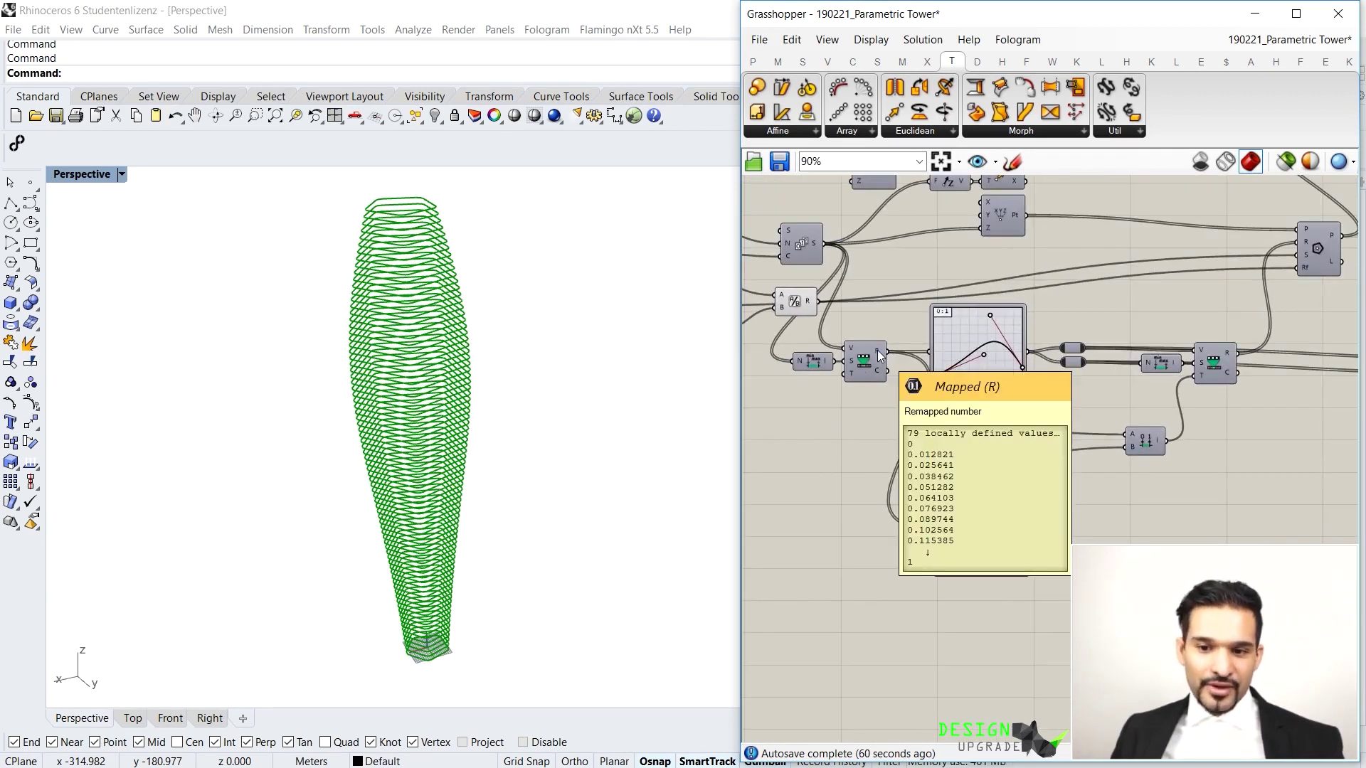
scroll(877, 350, down, 2)
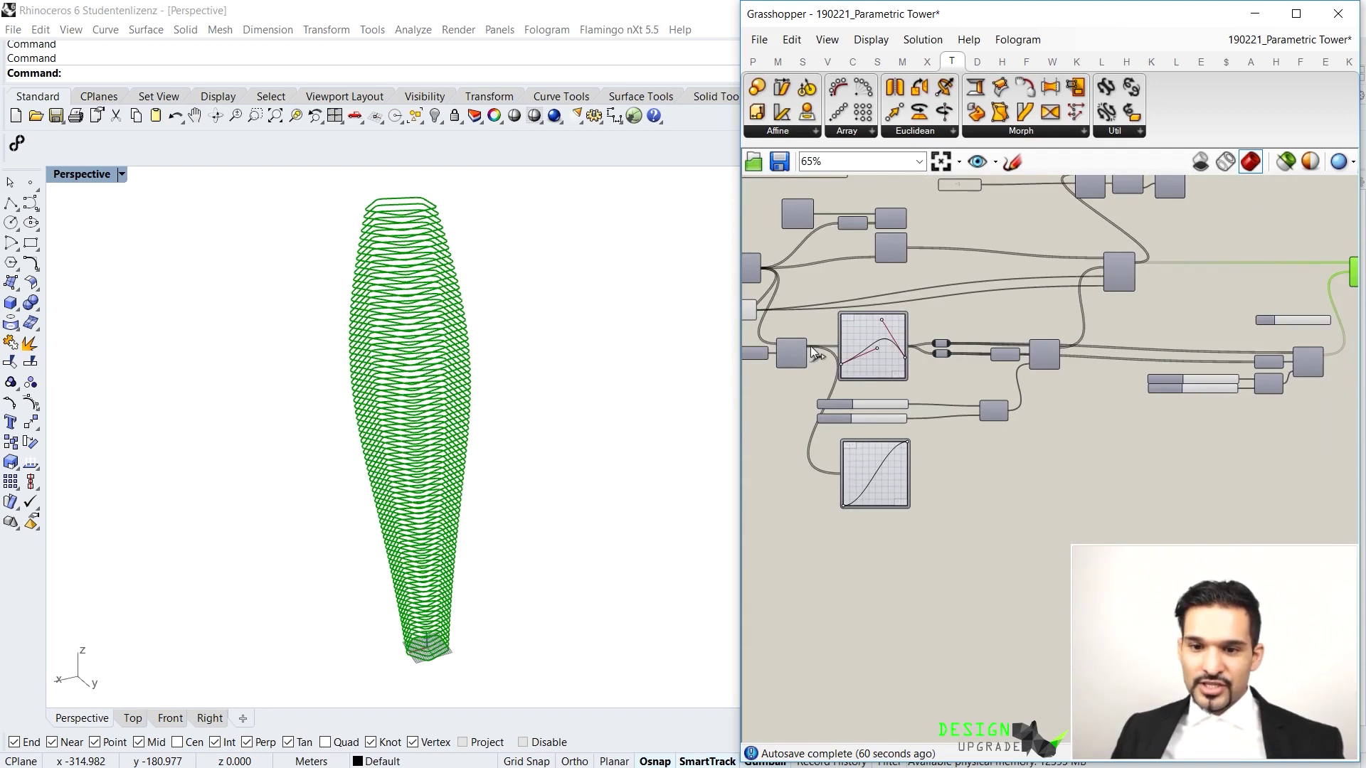
scroll(809, 345, up, 2)
mouse_move(798, 345)
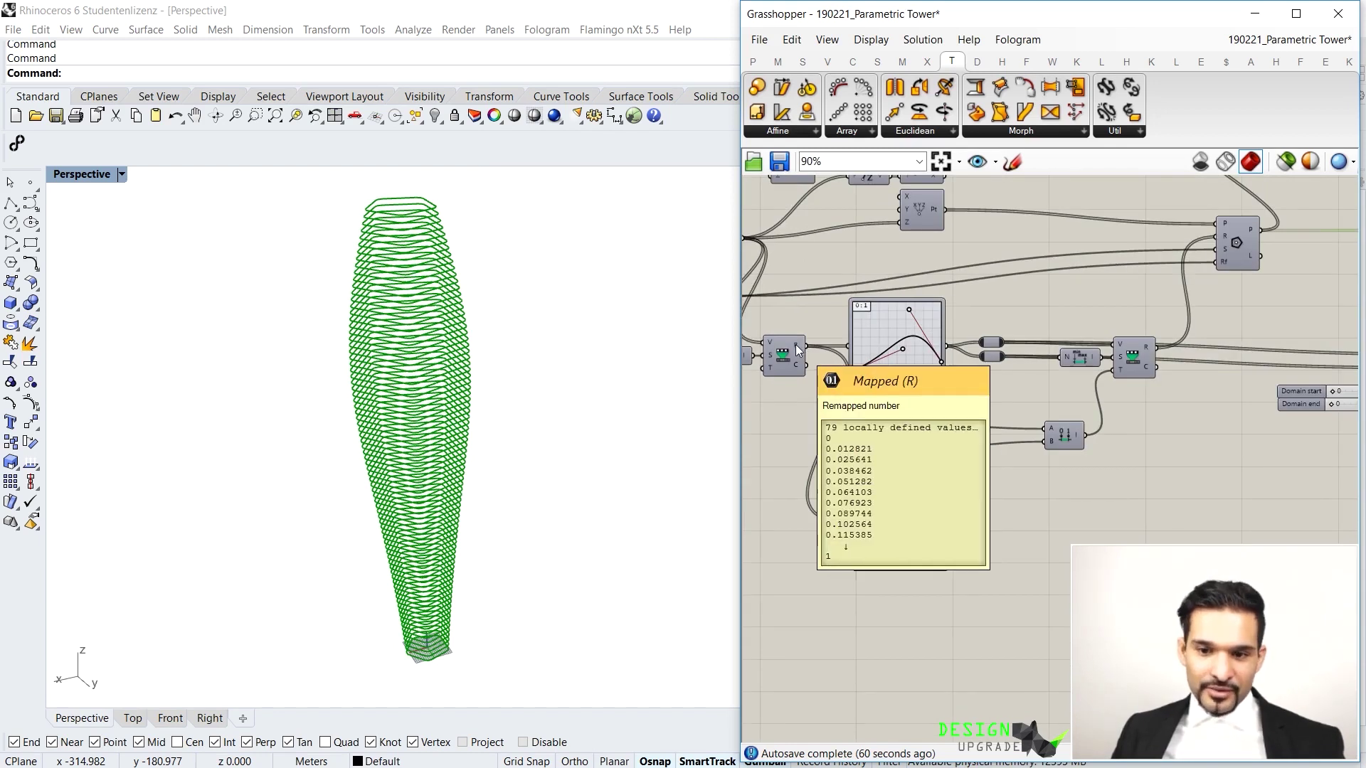
right_drag(798, 348, 856, 353)
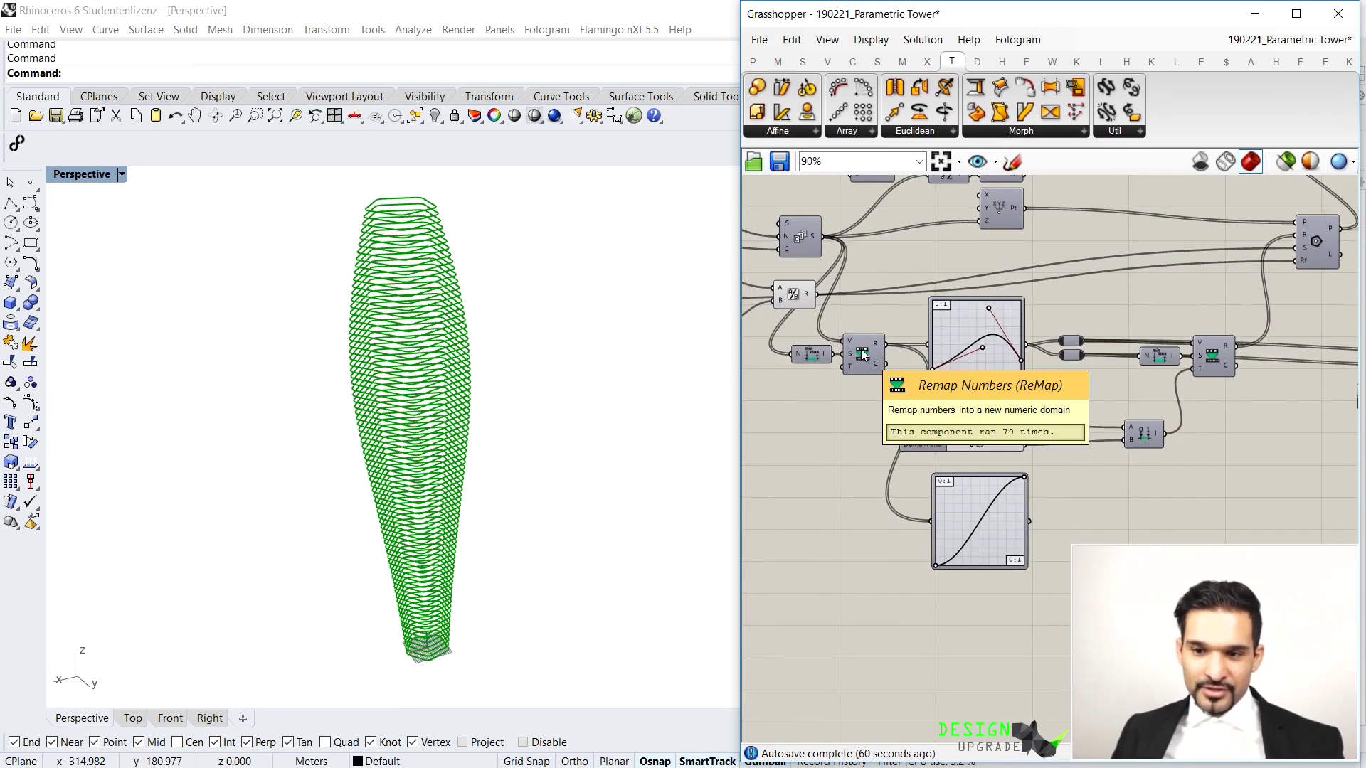
scroll(861, 354, down, 3)
scroll(863, 349, up, 3)
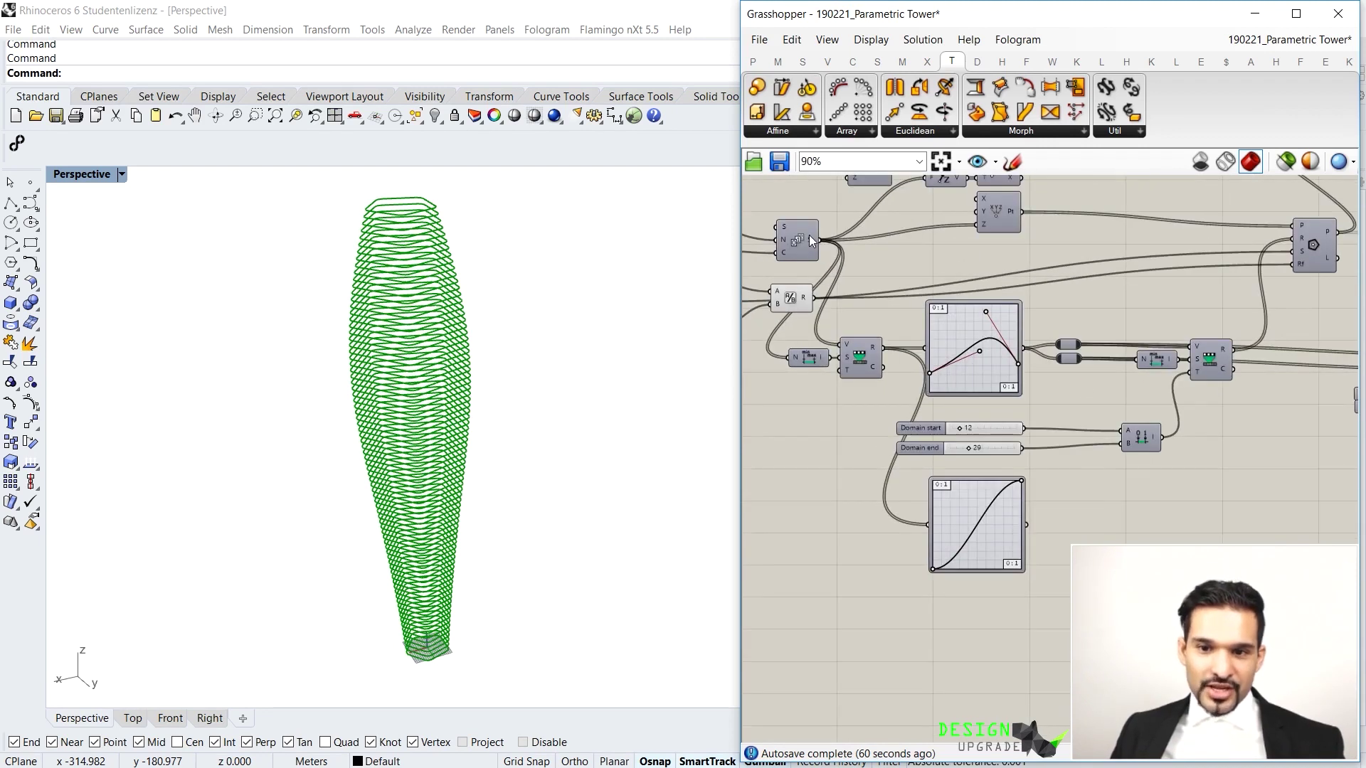
Connect the Series output to the duplicated Bounds input and the duplicated Remap Numbers value input, replacing their existing wires
mouse_move(810, 237)
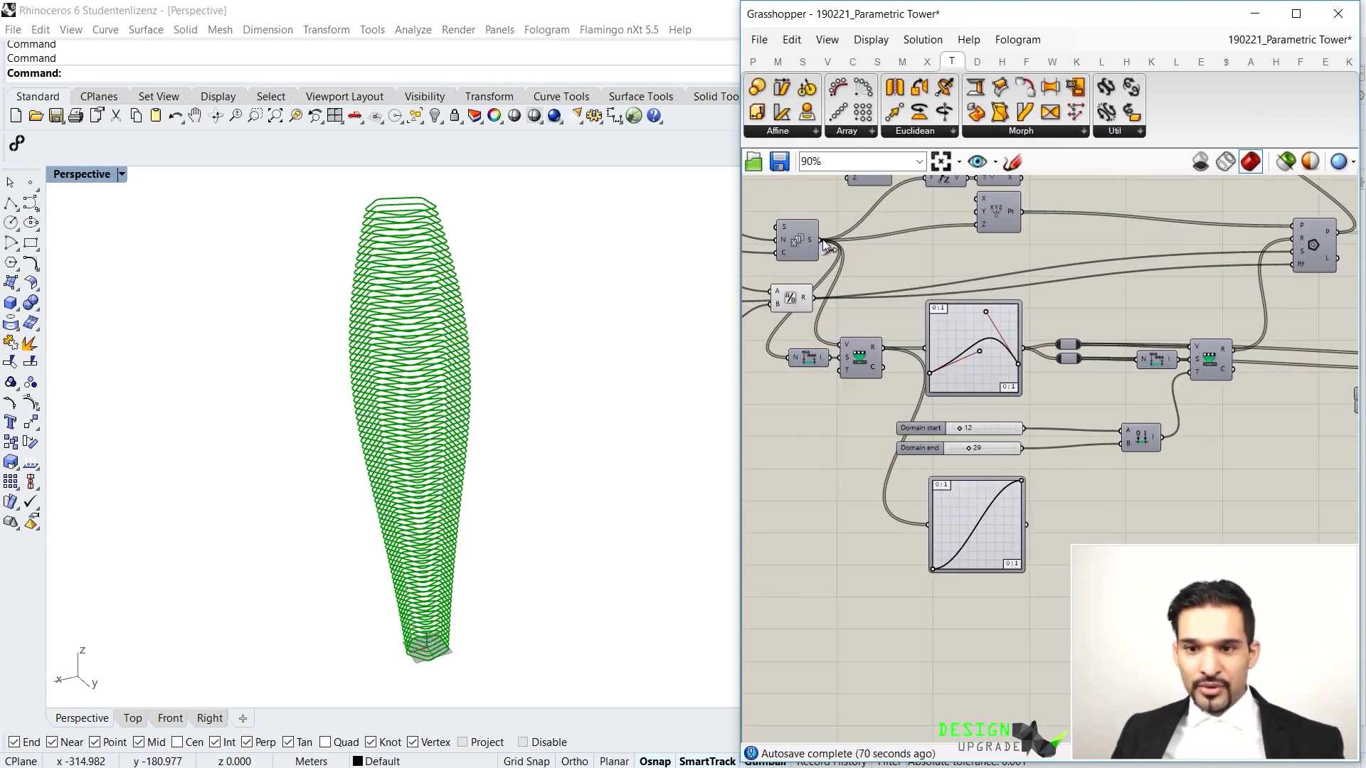
drag(819, 241, 1206, 357)
scroll(994, 268, down, 3)
scroll(1355, 291, up, 4)
scroll(1206, 357, down, 5)
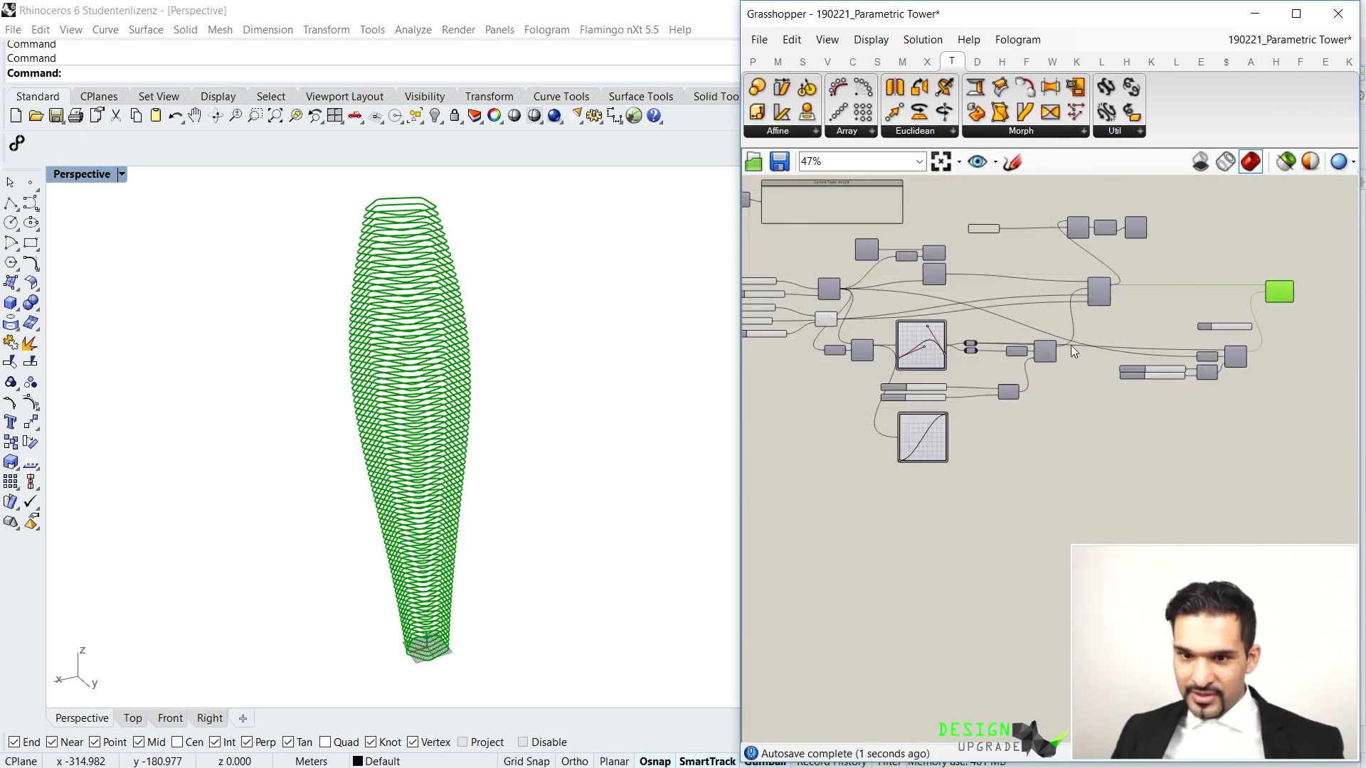
scroll(826, 299, up, 3)
scroll(838, 270, down, 3)
scroll(1208, 348, up, 4)
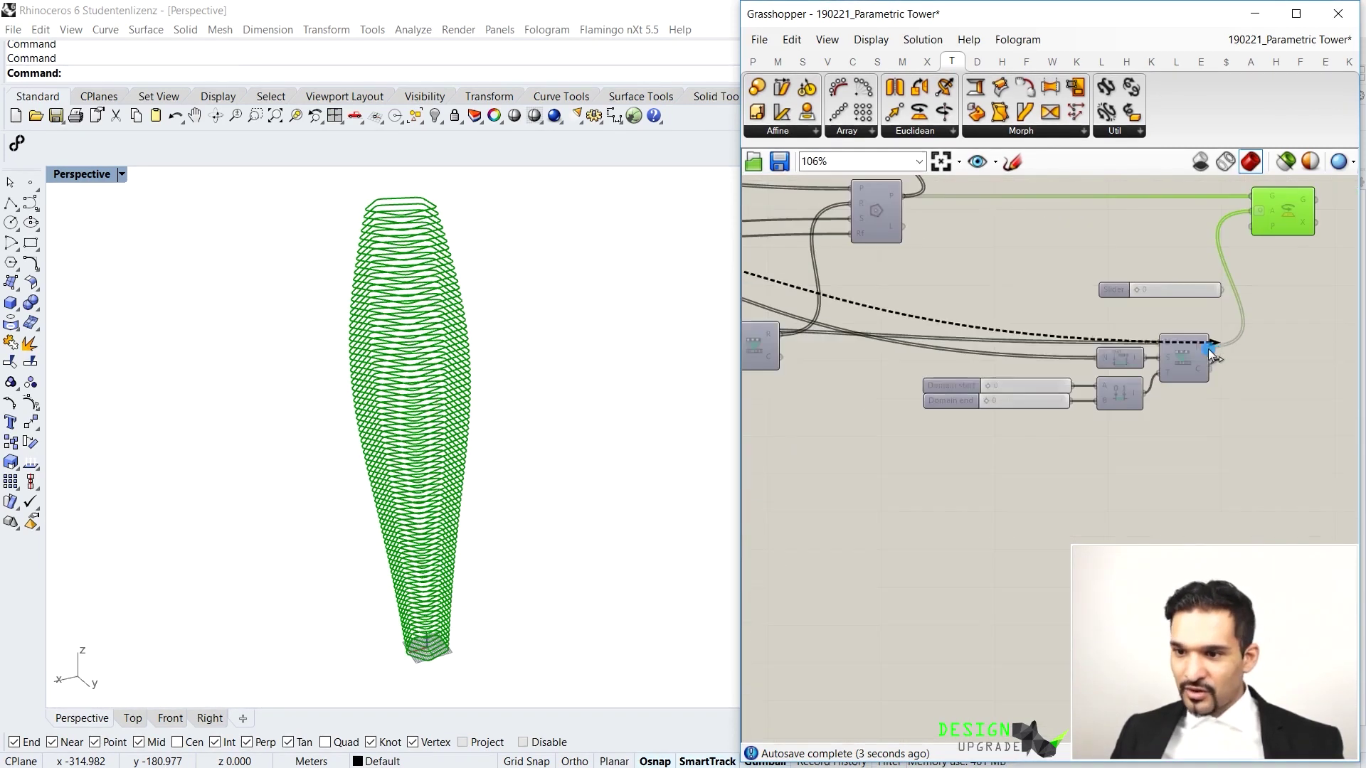
mouse_move(1167, 340)
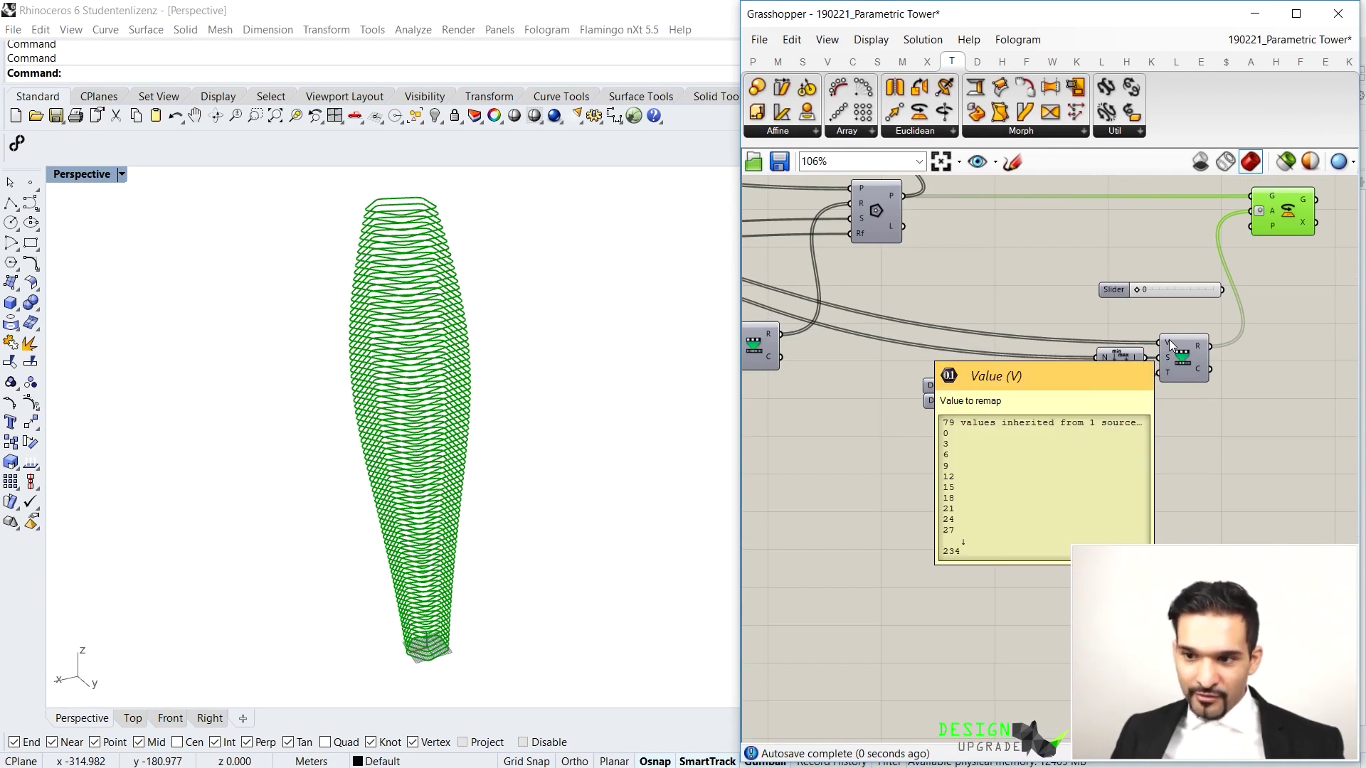
Delete the unused angle slider and move the duplicated remap component group up closer to the Rotate component
drag(1189, 317, 1059, 414)
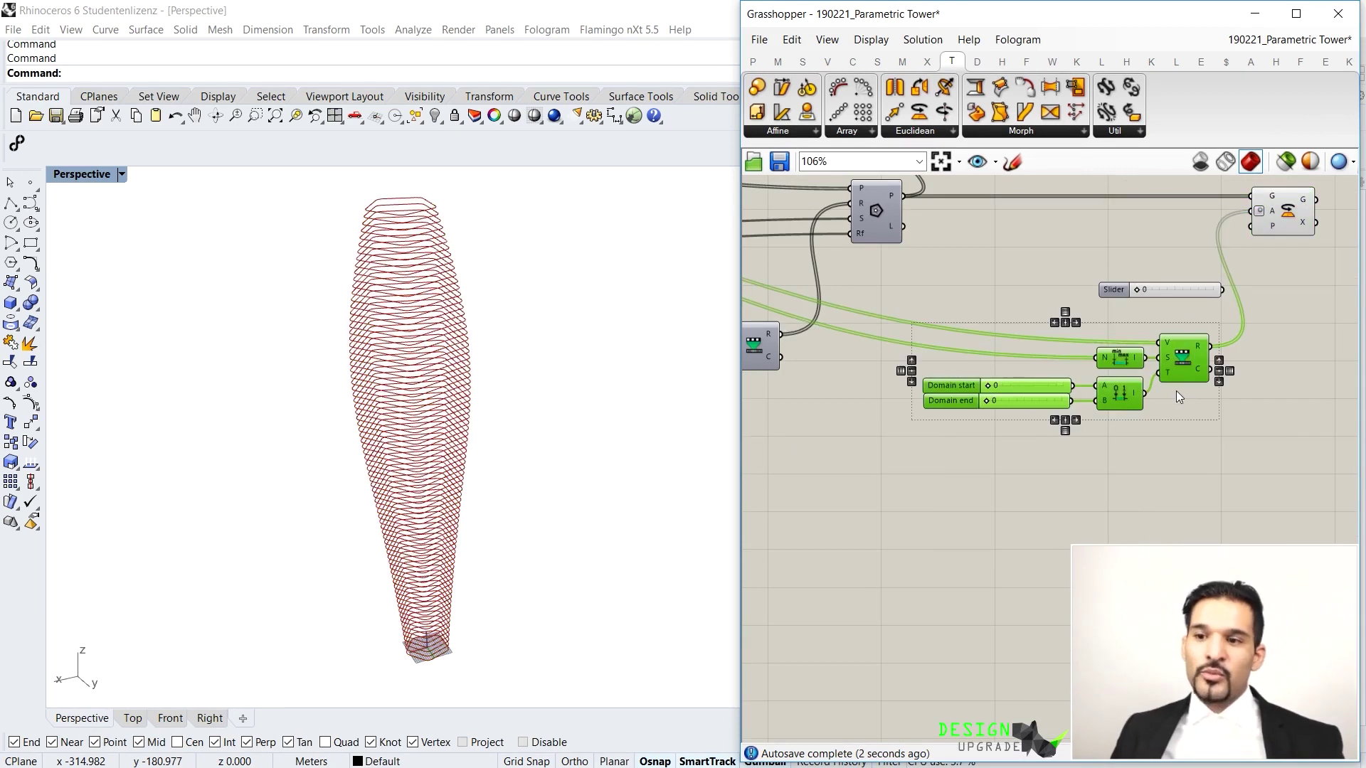
drag(1200, 361, 1187, 348)
click(1179, 290)
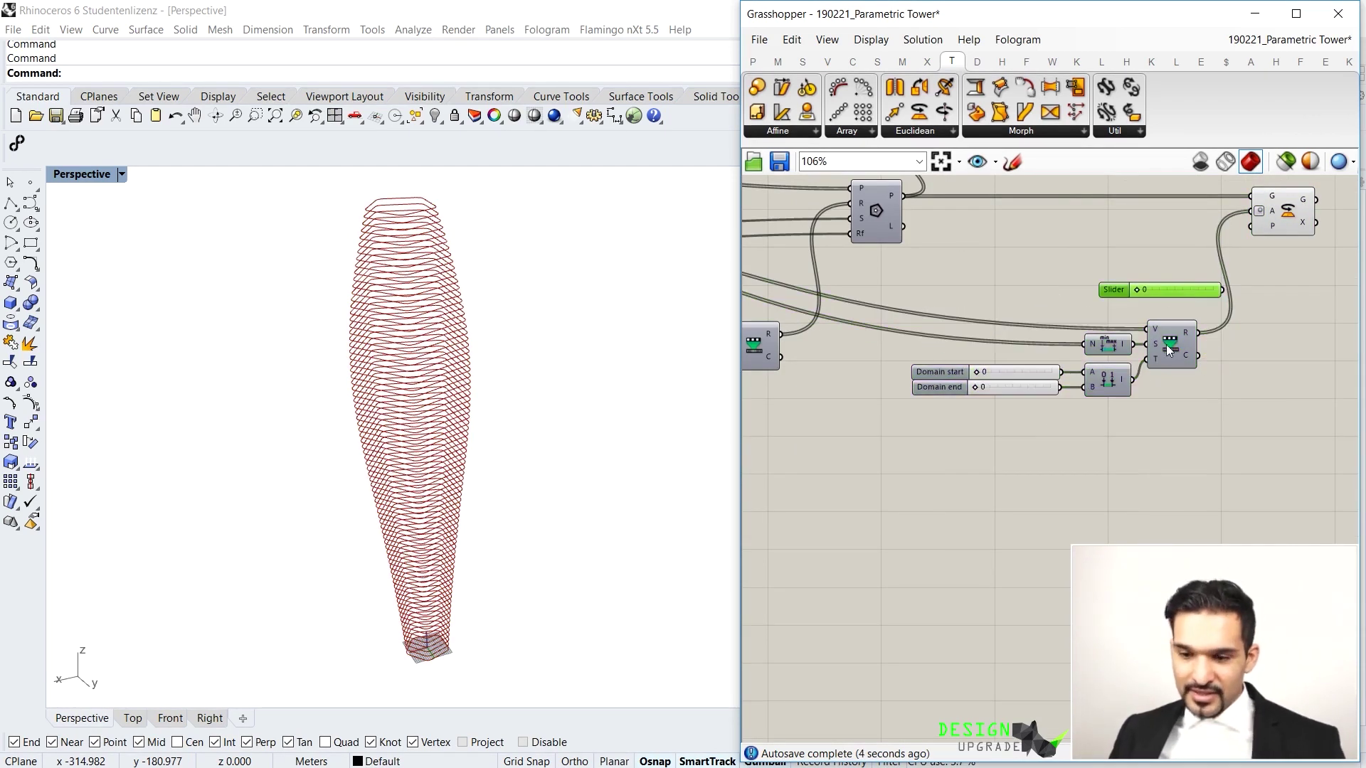
drag(1093, 348, 1039, 398)
drag(1168, 345, 1174, 303)
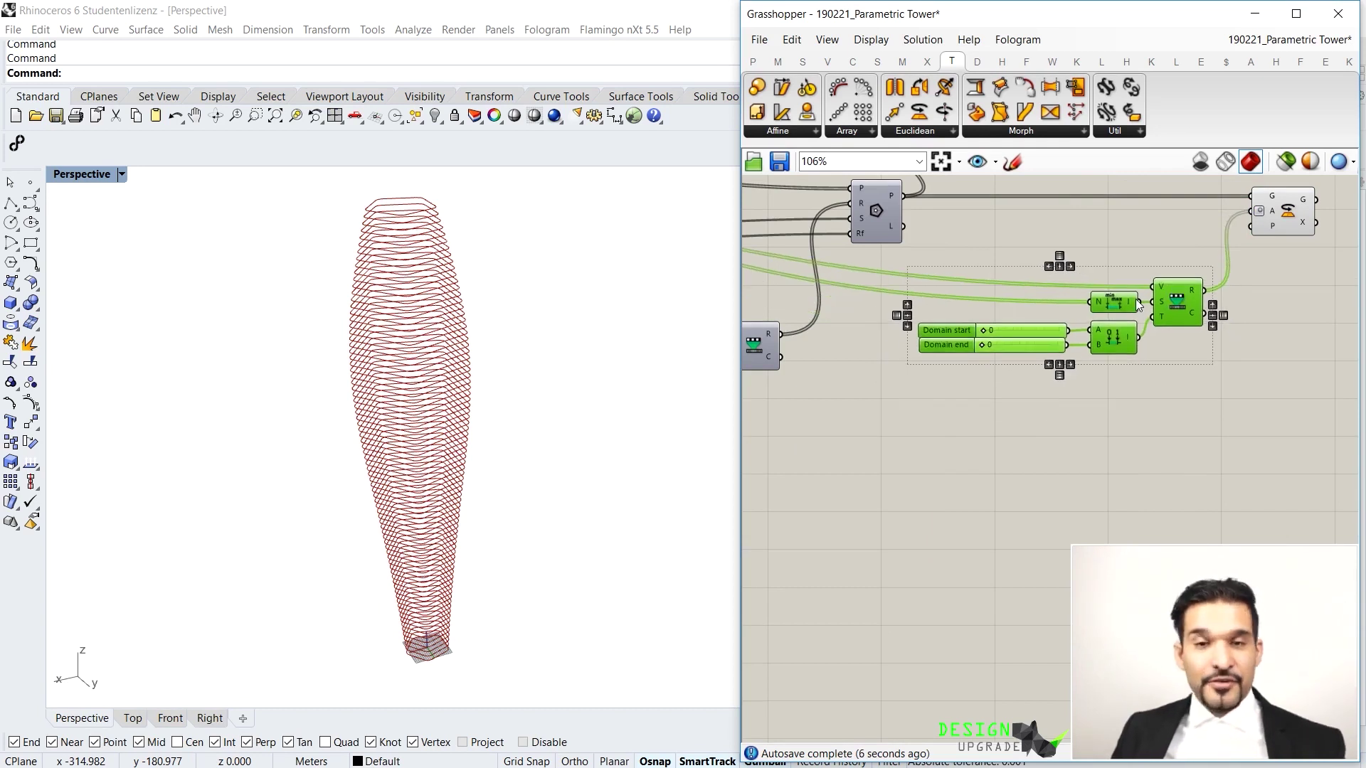
mouse_move(1135, 299)
scroll(1143, 361, down, 2)
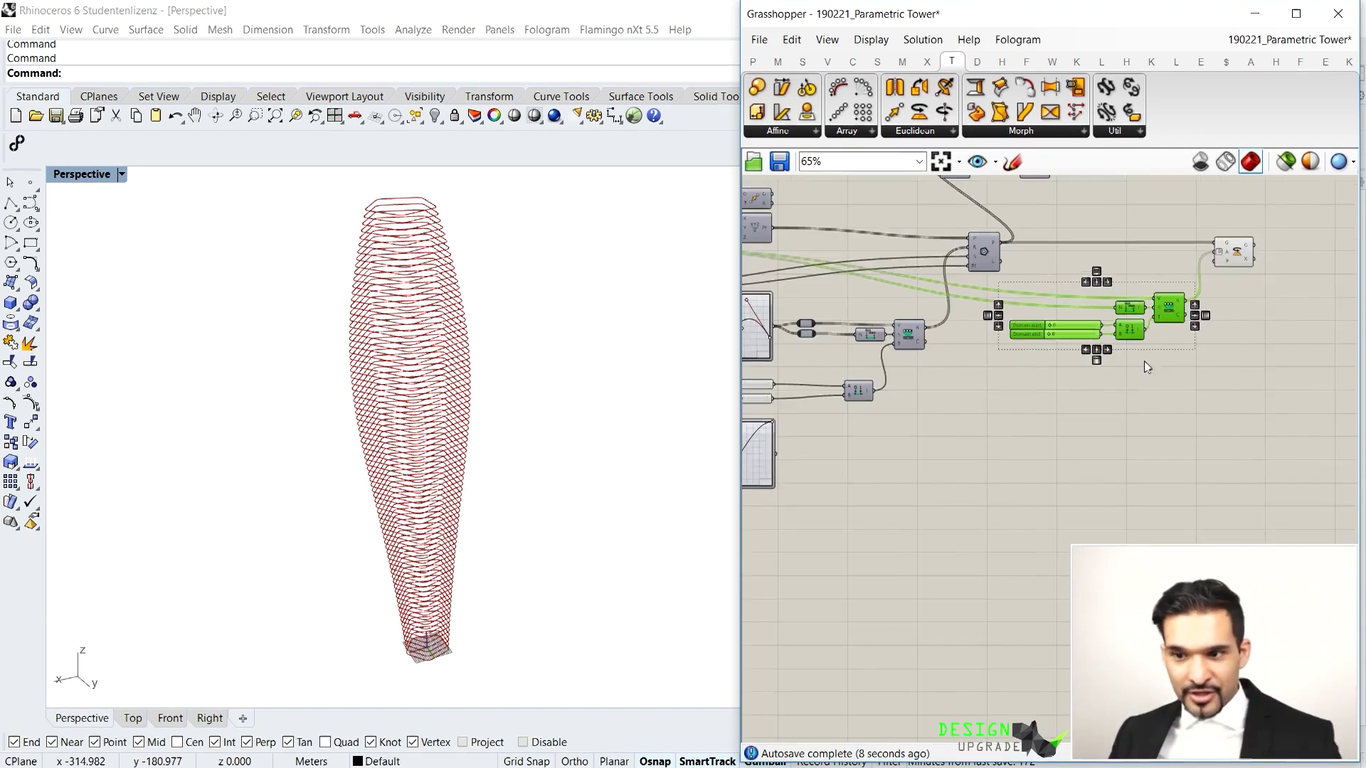
right_drag(1143, 361, 1083, 358)
click(1083, 359)
Set the duplicated Domain end slider to 218 and orbit around the twisted tower to inspect it
scroll(1067, 318, up, 3)
drag(1001, 326, 1067, 327)
right_drag(488, 524, 561, 440)
right_drag(548, 340, 535, 425)
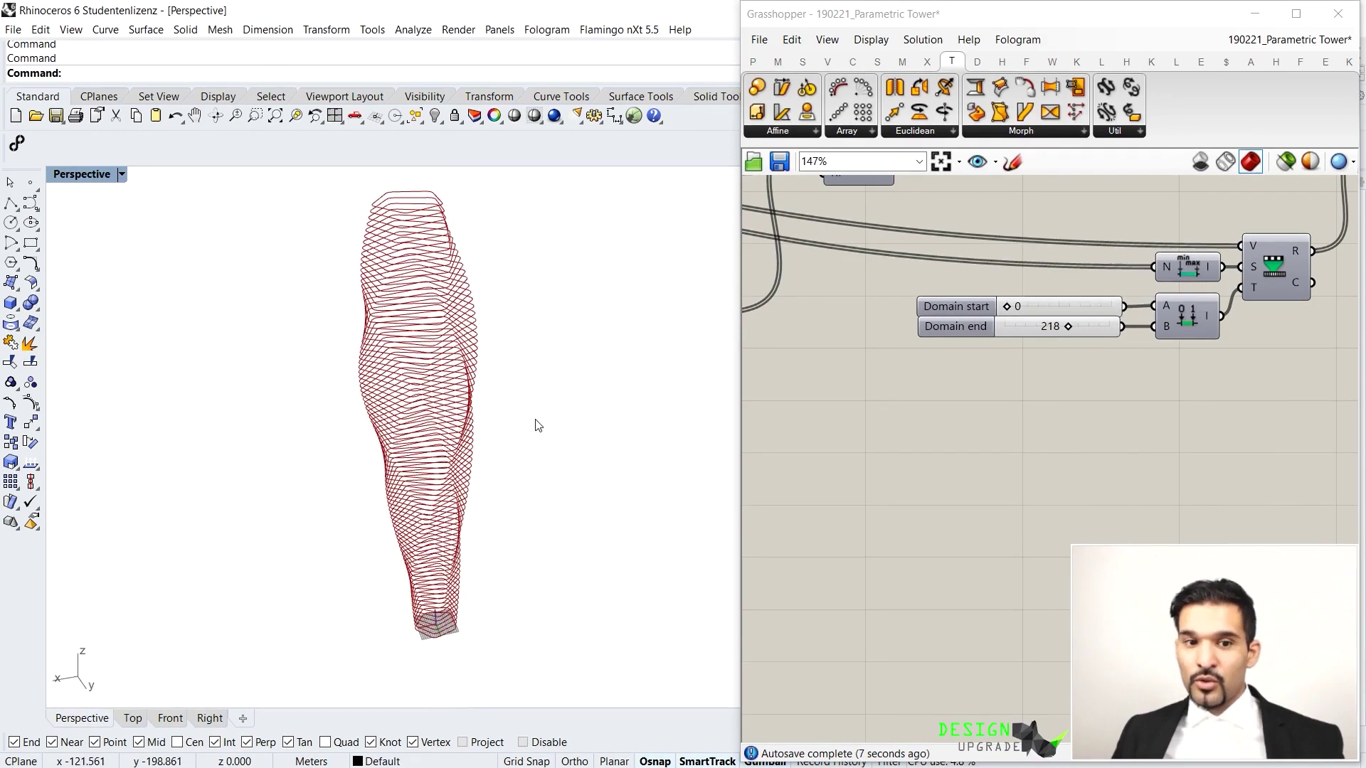
Compare the radius Remap Numbers output values with the number list produced by the Series component
scroll(1221, 395, down, 4)
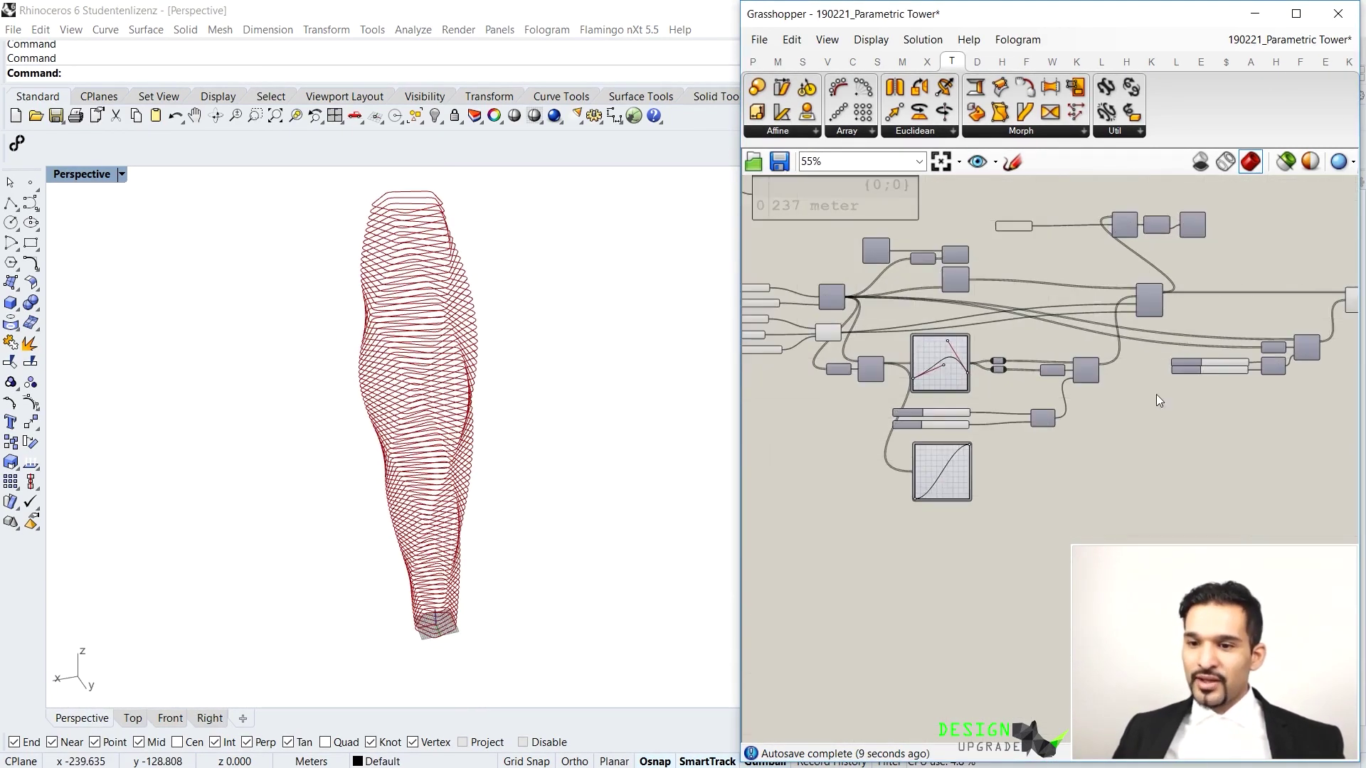
right_drag(1214, 411, 1092, 402)
scroll(953, 345, up, 2)
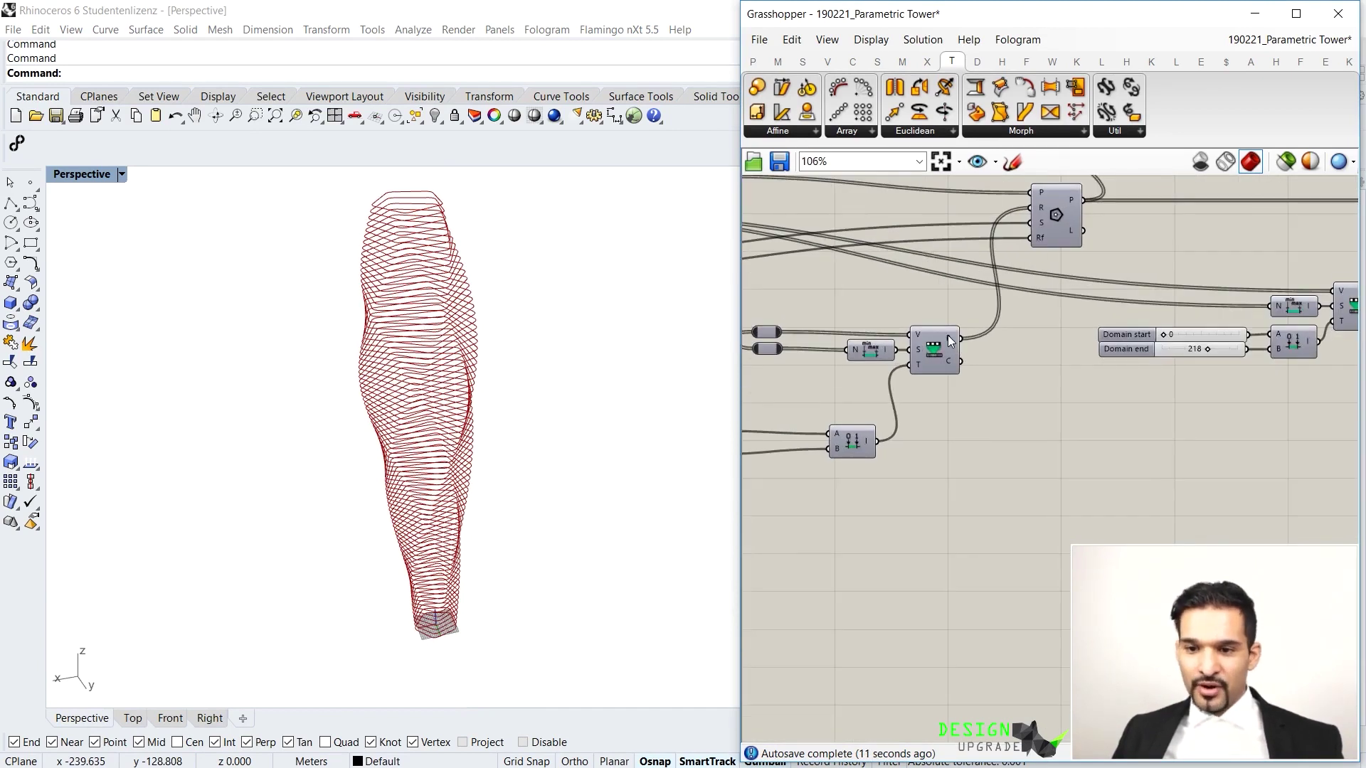
mouse_move(948, 335)
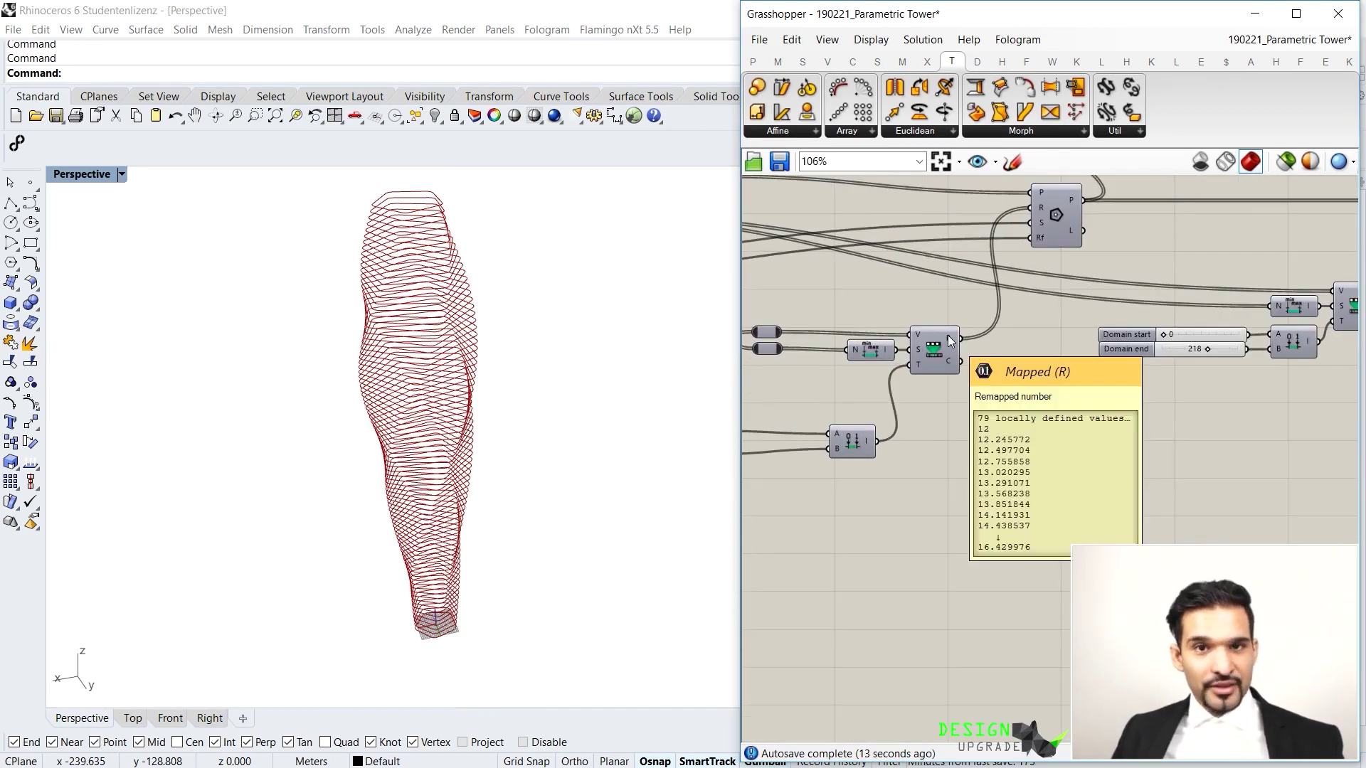
scroll(953, 345, down, 3)
right_drag(966, 347, 1103, 368)
scroll(807, 285, up, 2)
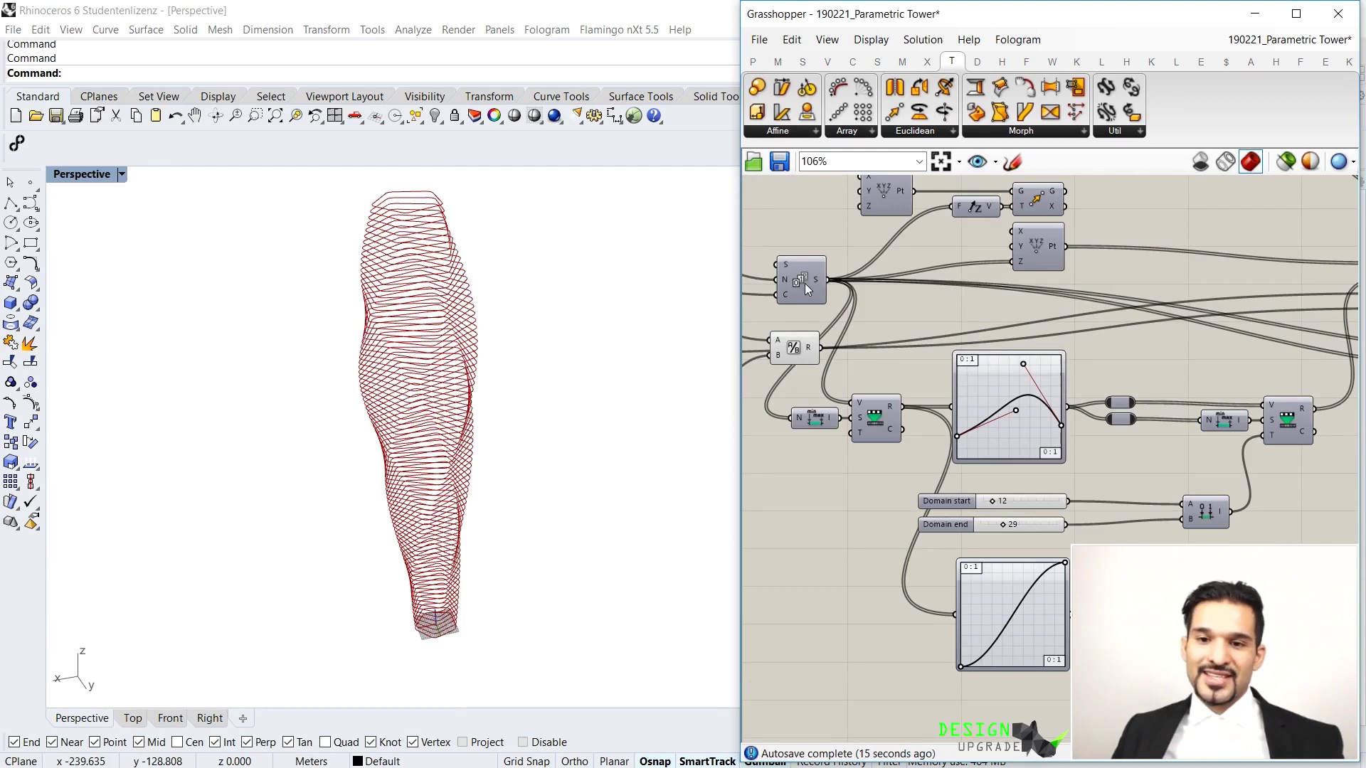
scroll(812, 279, up, 3)
mouse_move(818, 288)
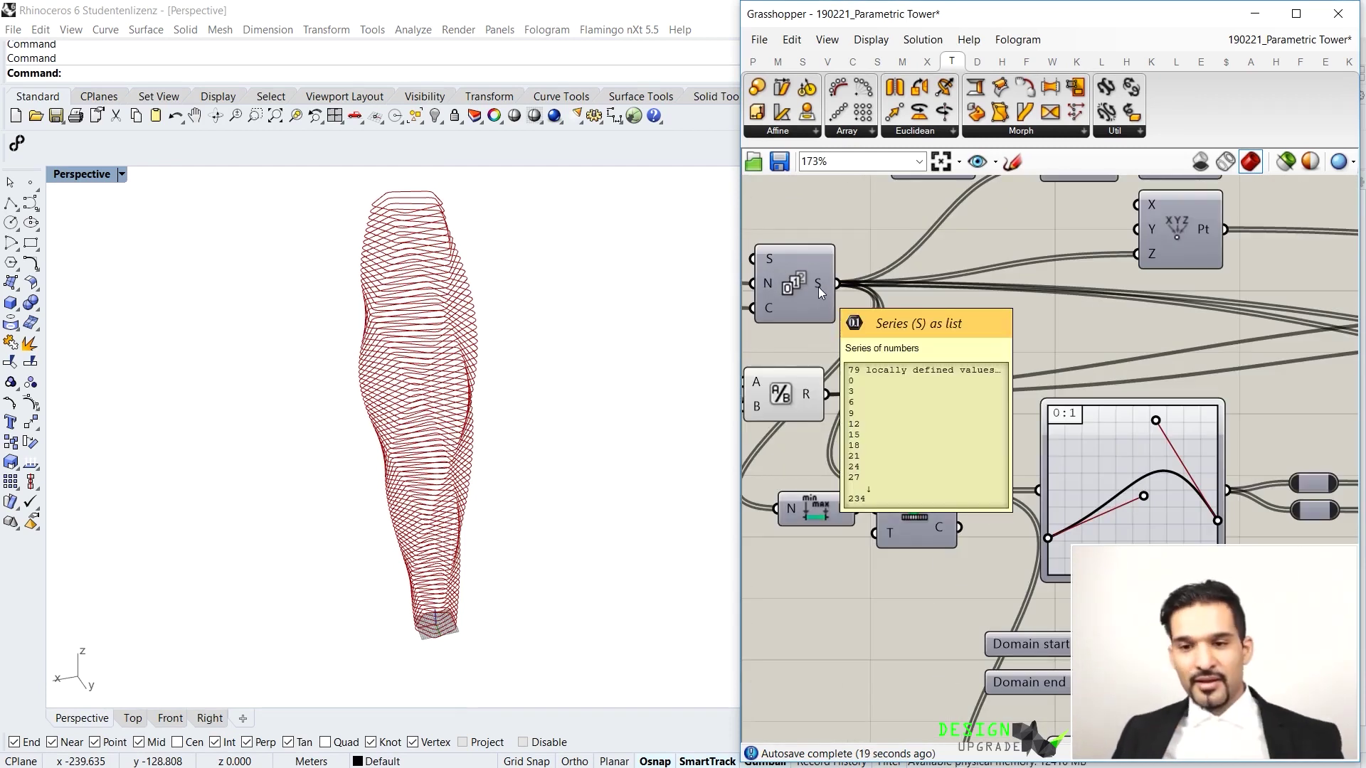
scroll(818, 287, down, 6)
right_drag(1232, 369, 1018, 370)
Set the duplicated Domain end slider to 180 and check the rotation of the tower's top floors
scroll(1018, 370, up, 1)
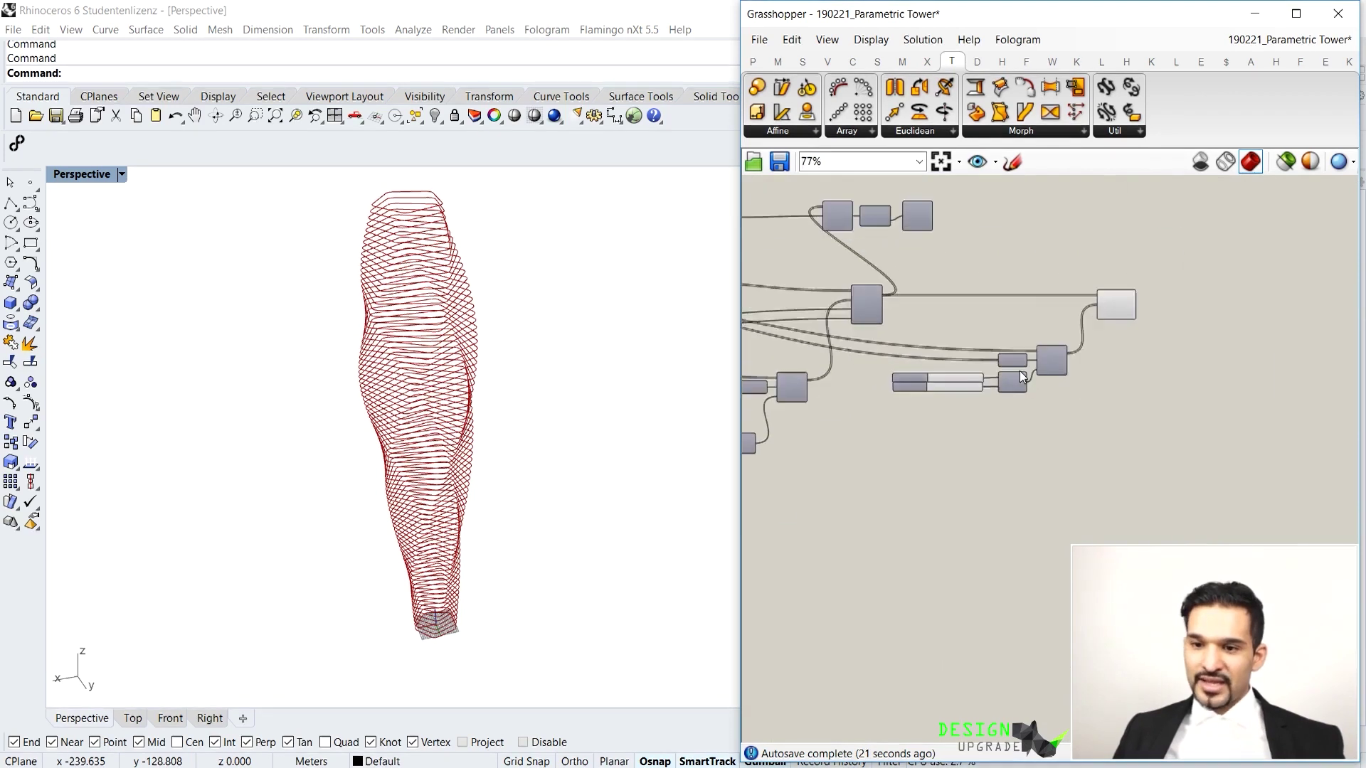
scroll(1018, 369, up, 4)
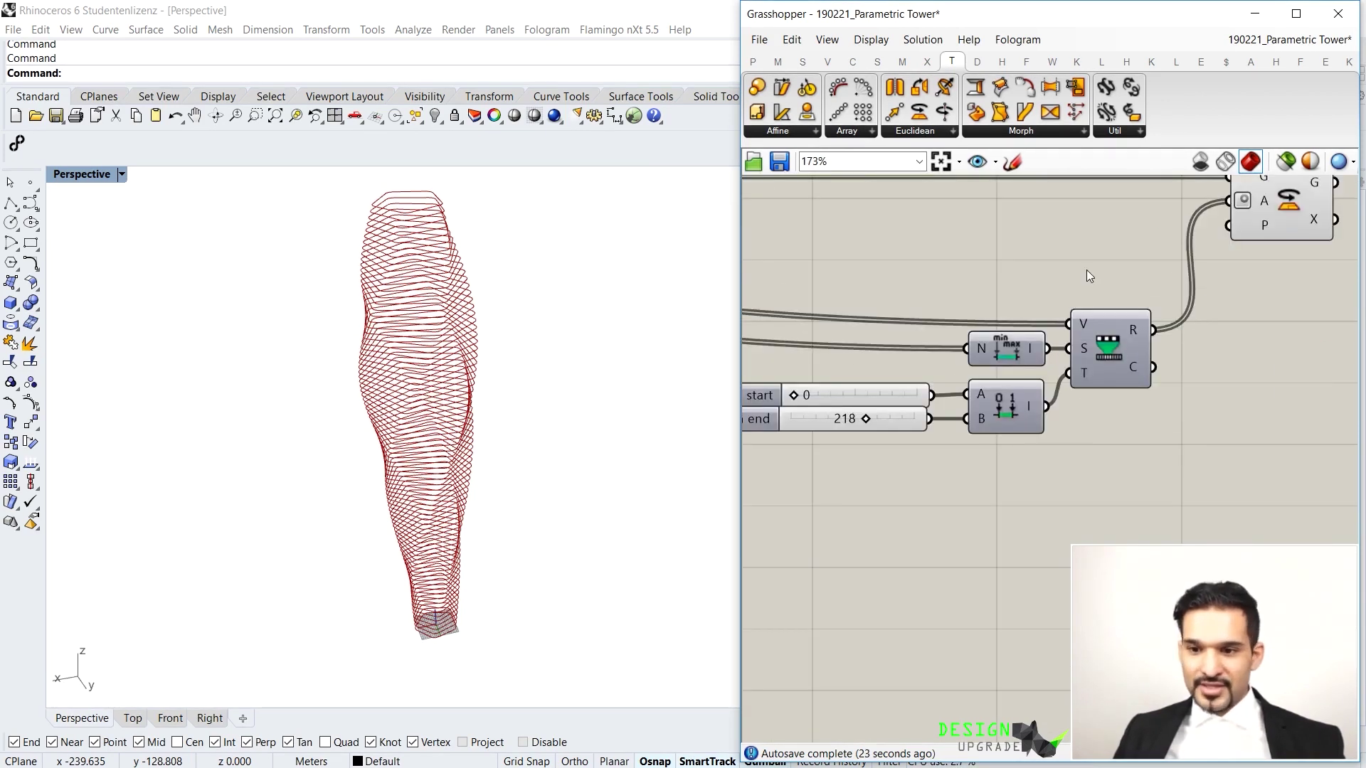
right_drag(1073, 404, 1118, 393)
right_drag(837, 400, 932, 400)
scroll(1006, 409, up, 2)
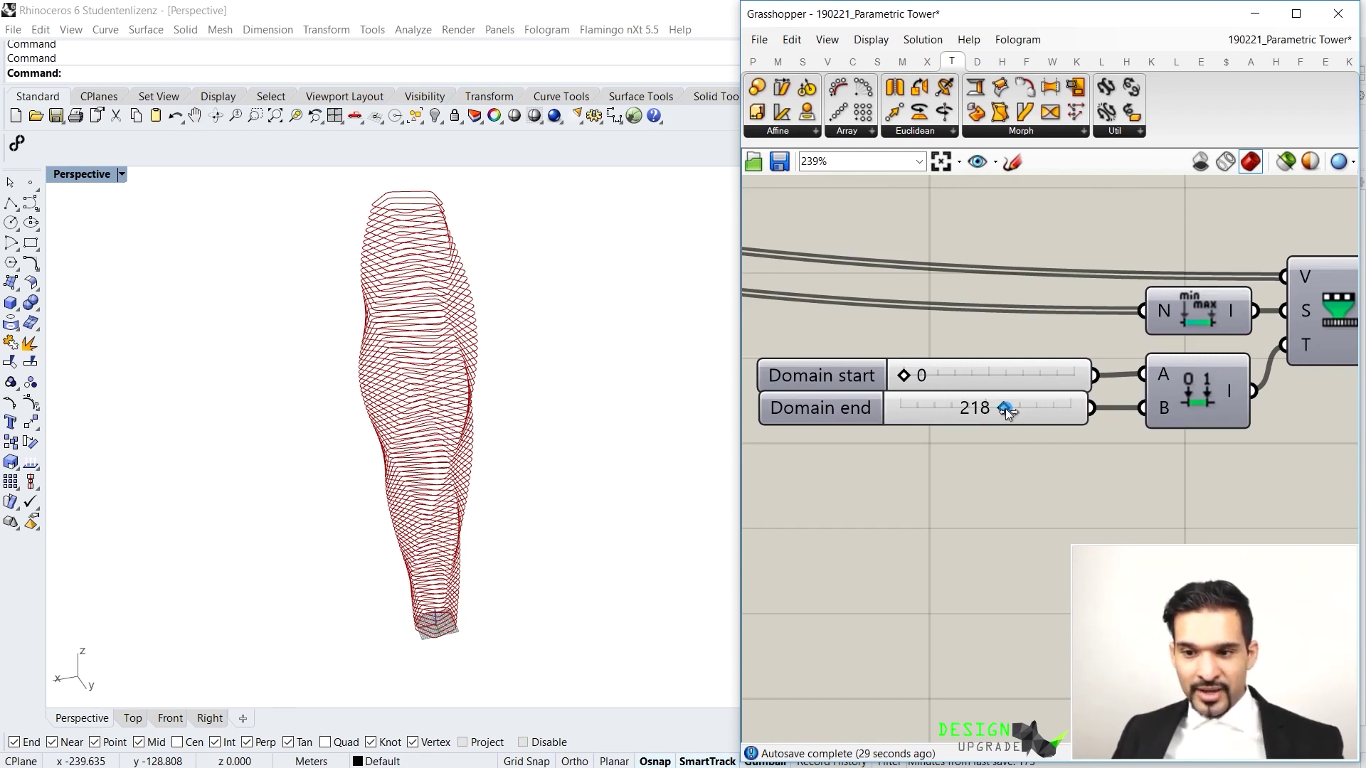
drag(1003, 408, 987, 410)
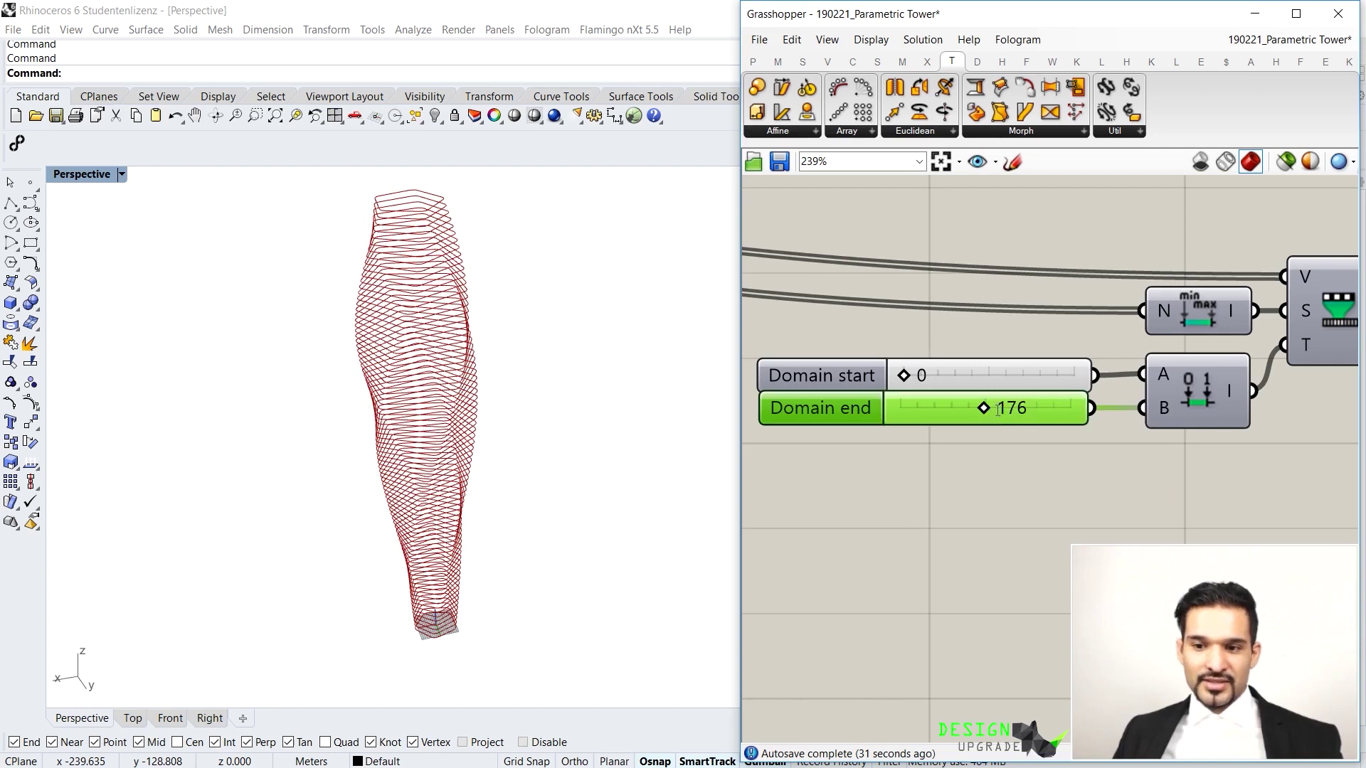
double_click(996, 411)
text(180)
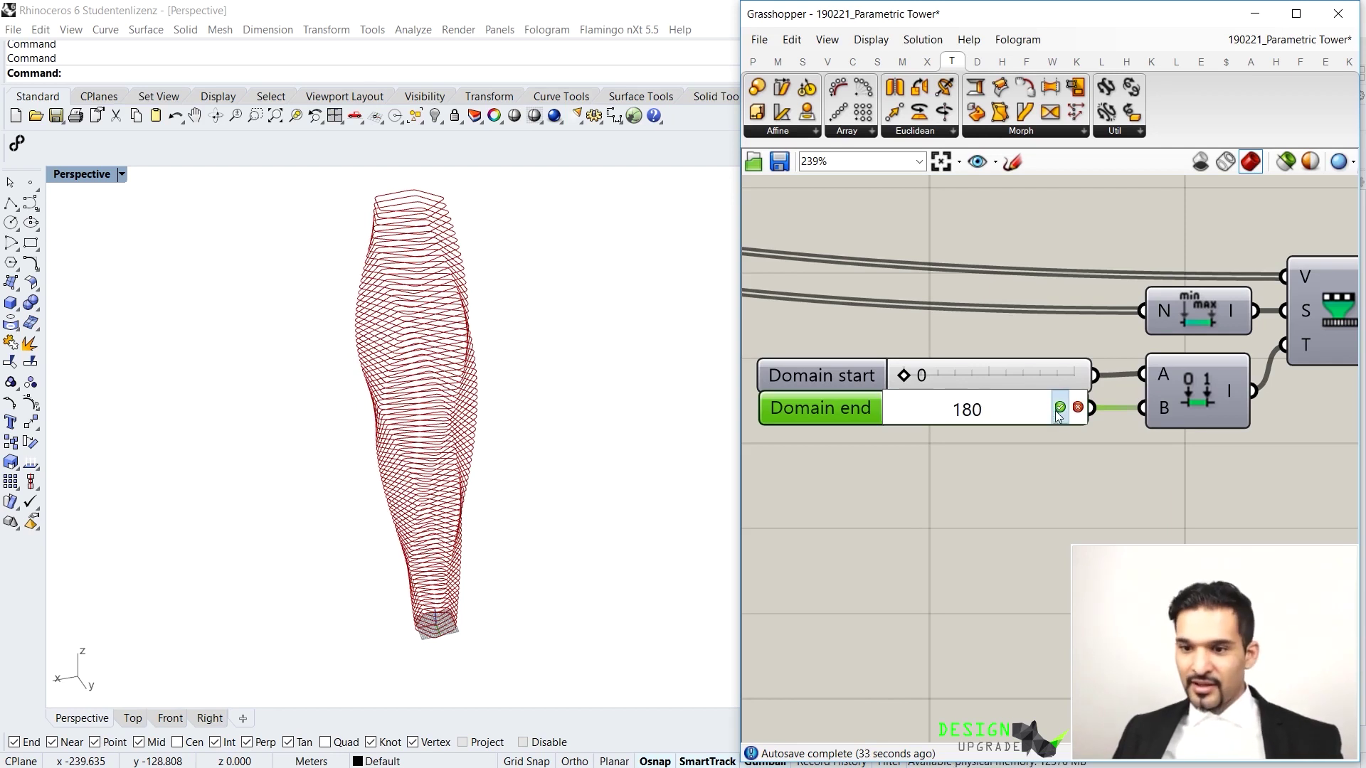
key(Return)
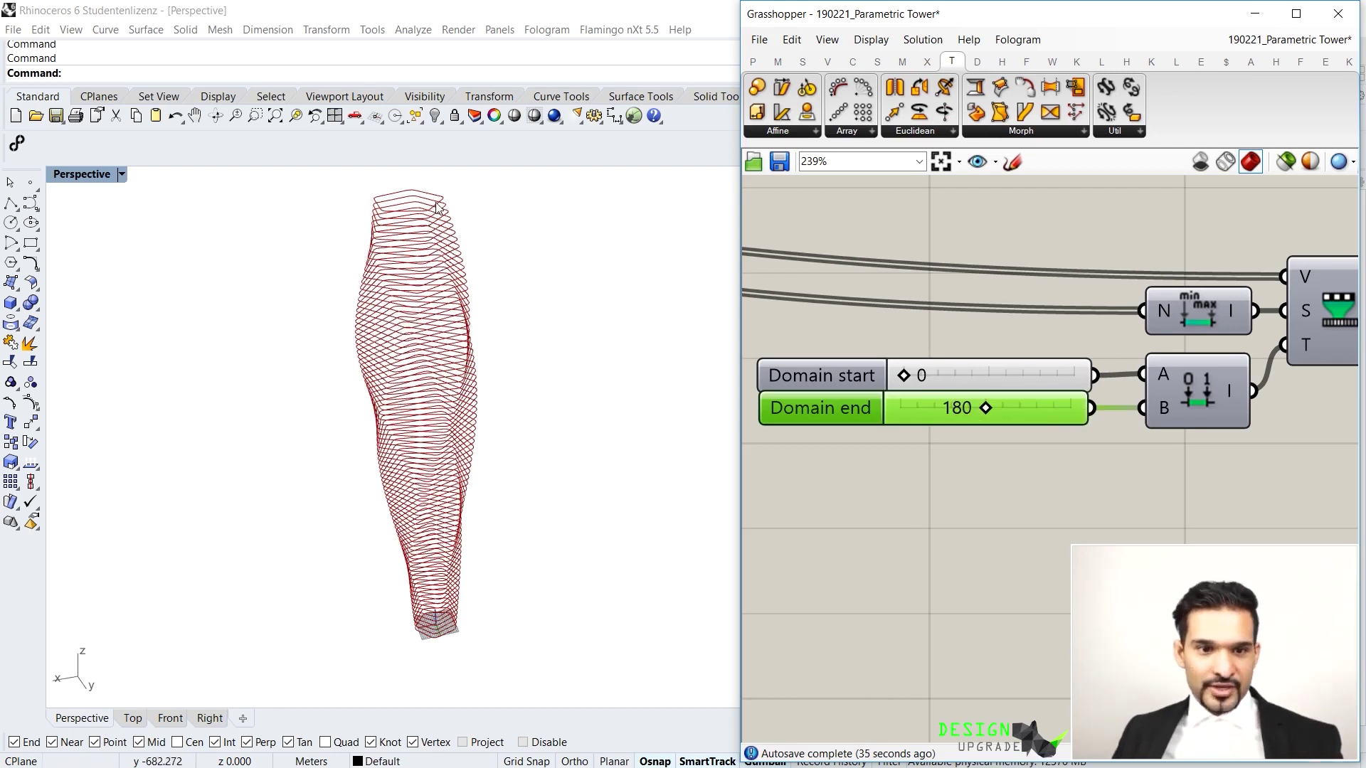
right_drag(436, 202, 442, 197)
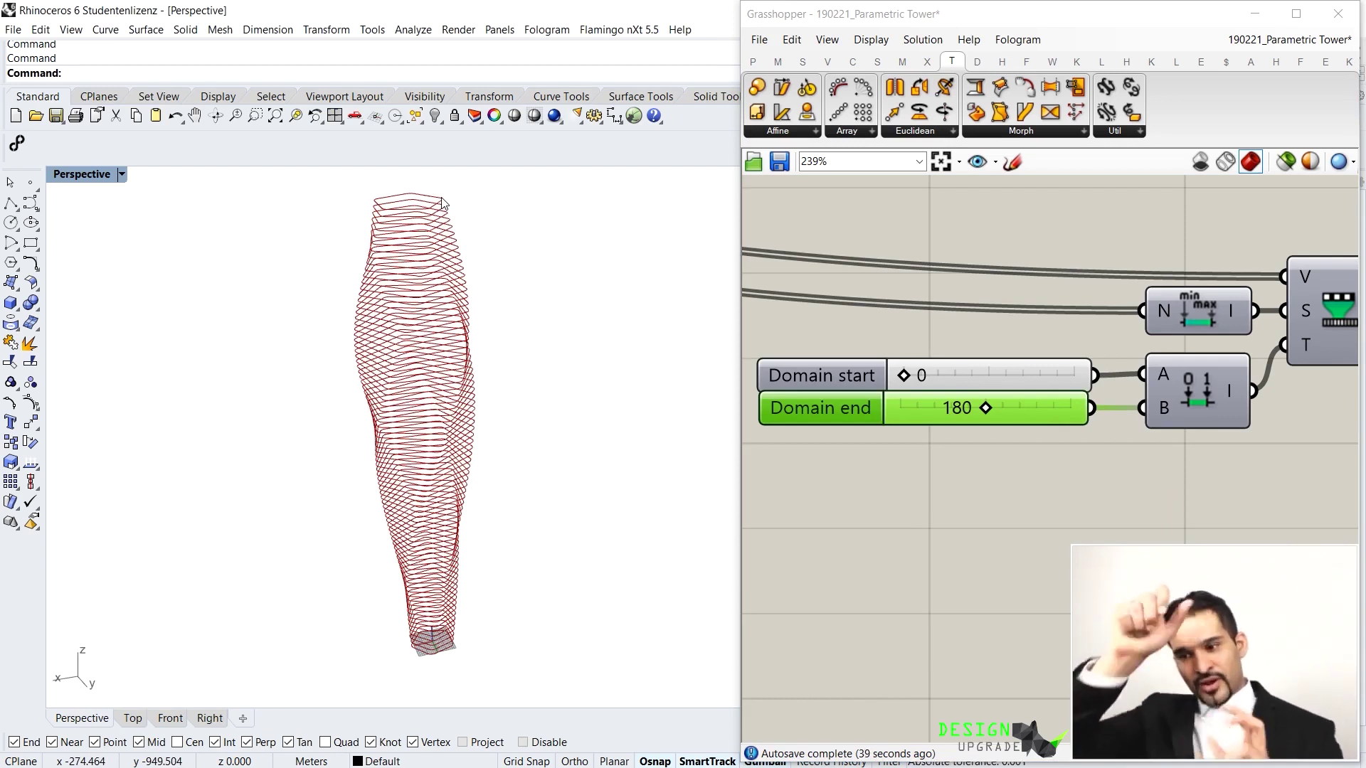
scroll(882, 355, down, 3)
right_drag(1314, 271, 1035, 344)
click(978, 302)
click(1009, 386)
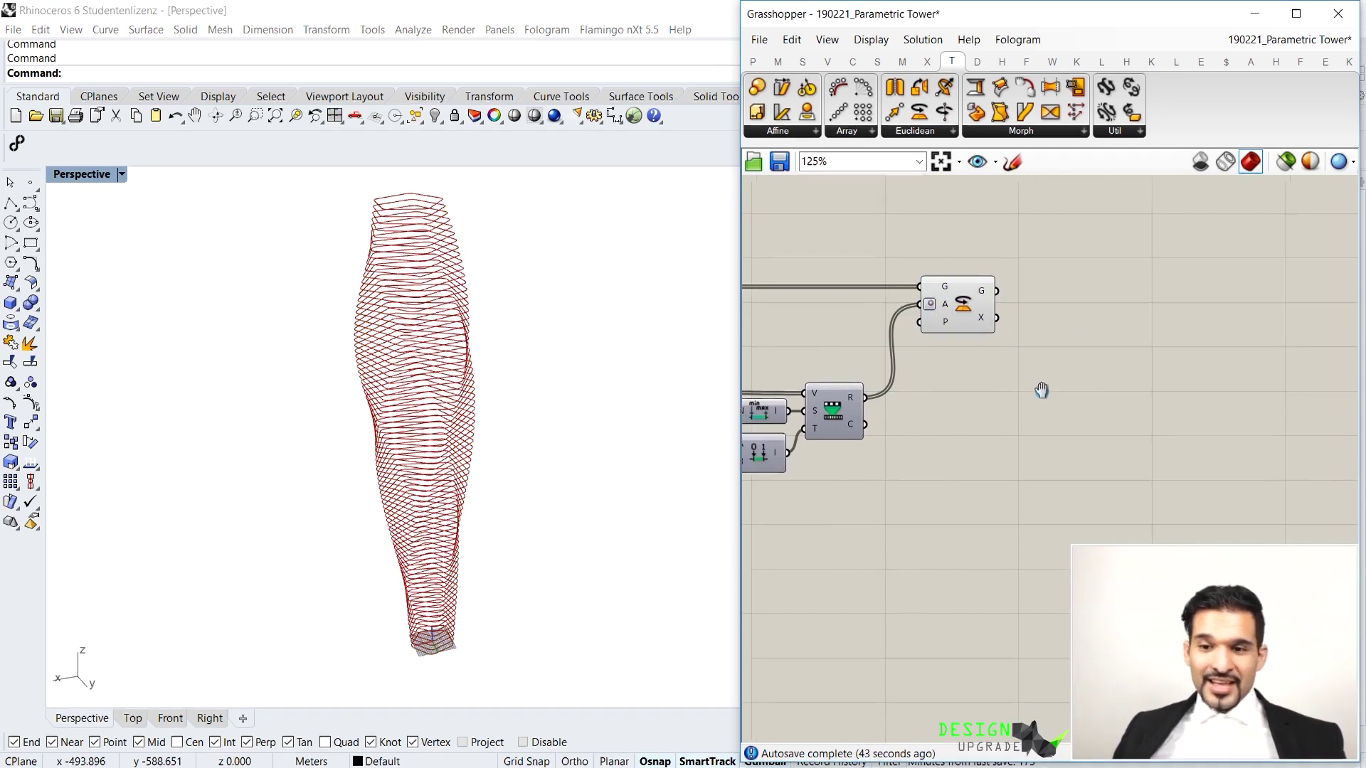
scroll(1039, 391, up, 2)
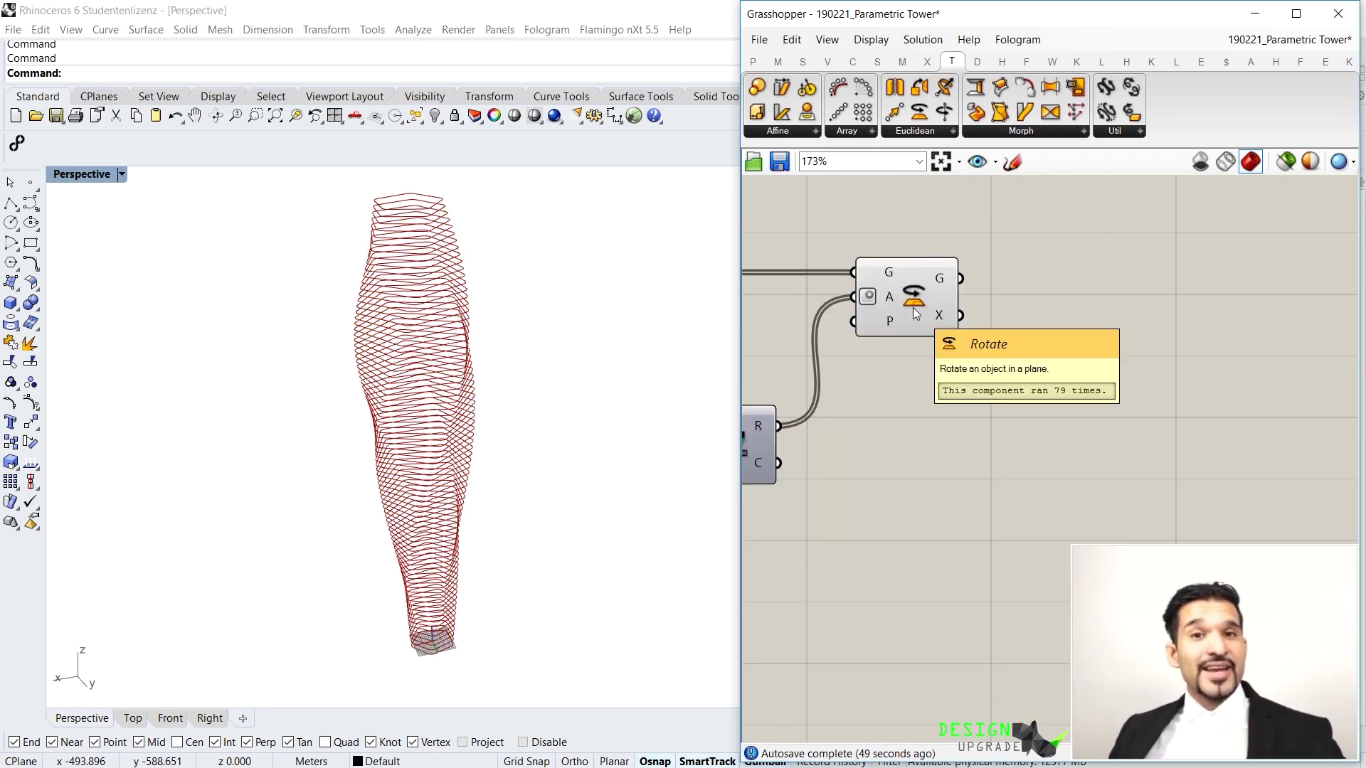
right_drag(680, 488, 598, 536)
double_click(1124, 352)
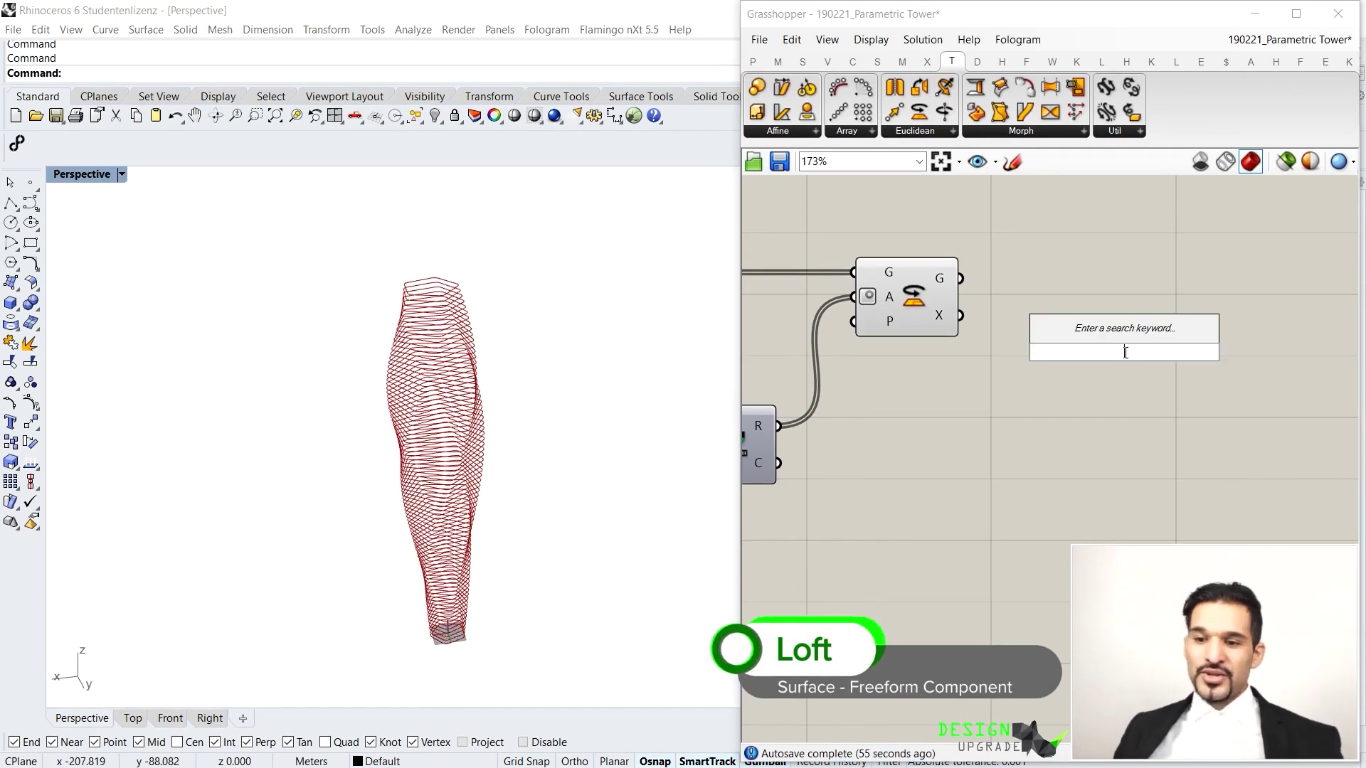
text(loft)
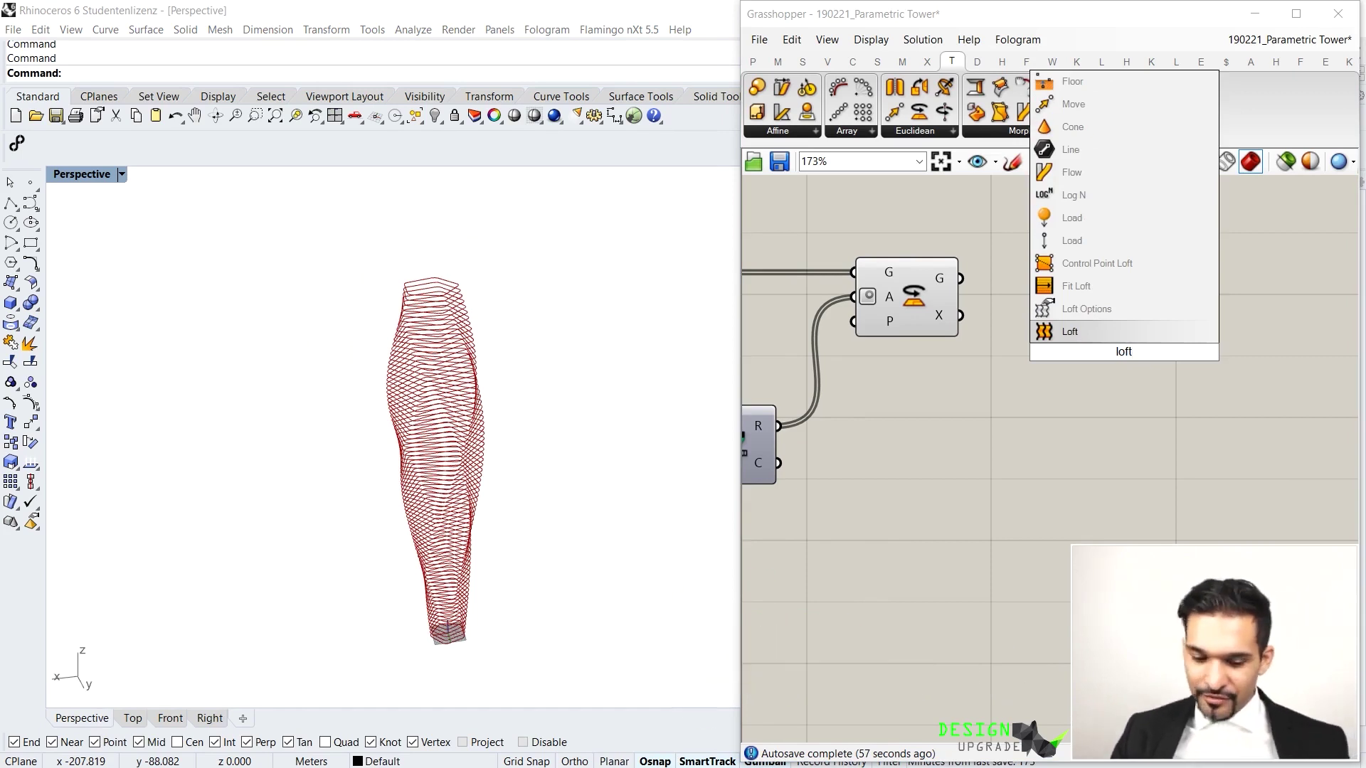
key(Return)
drag(1123, 353, 1112, 297)
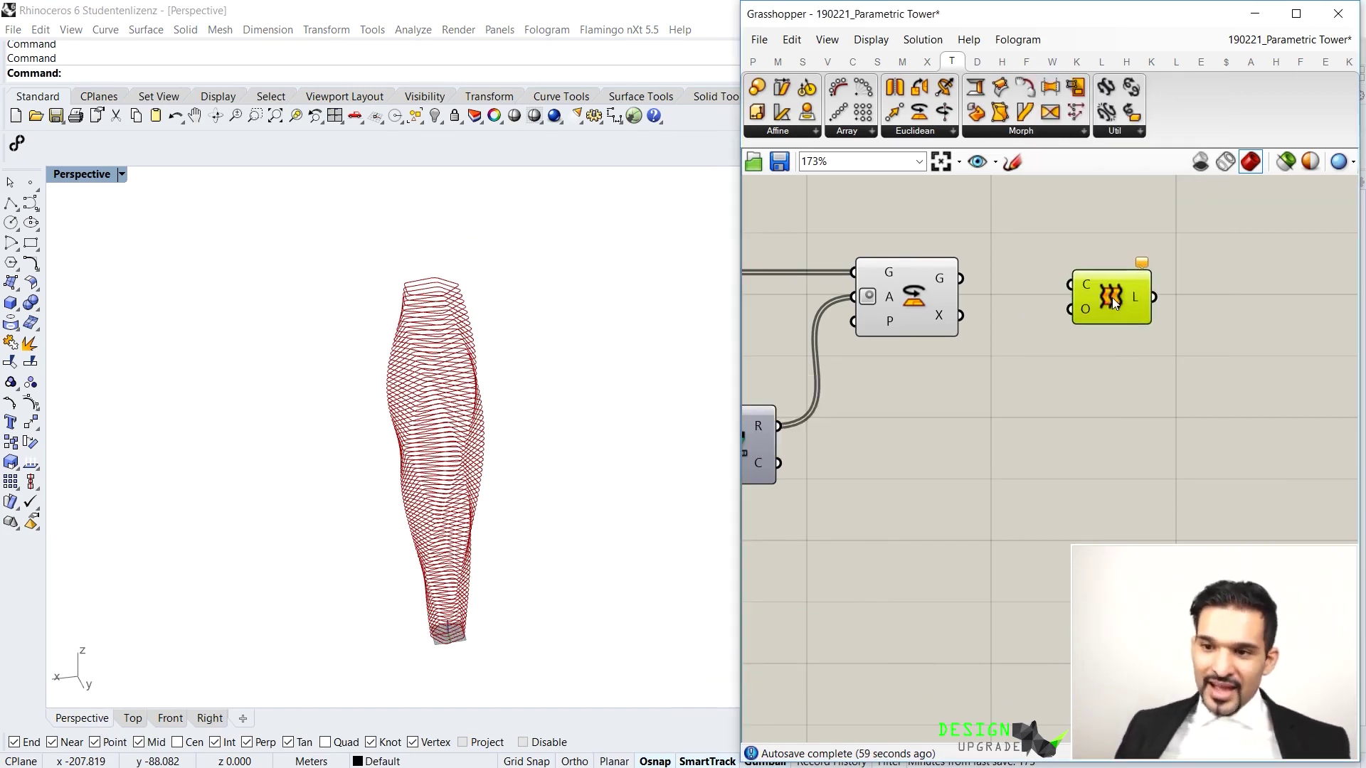
key(Delete)
Place a Loft component from the Surface Freeform tools beside the Rotate component
double_click(1099, 346)
text(l)
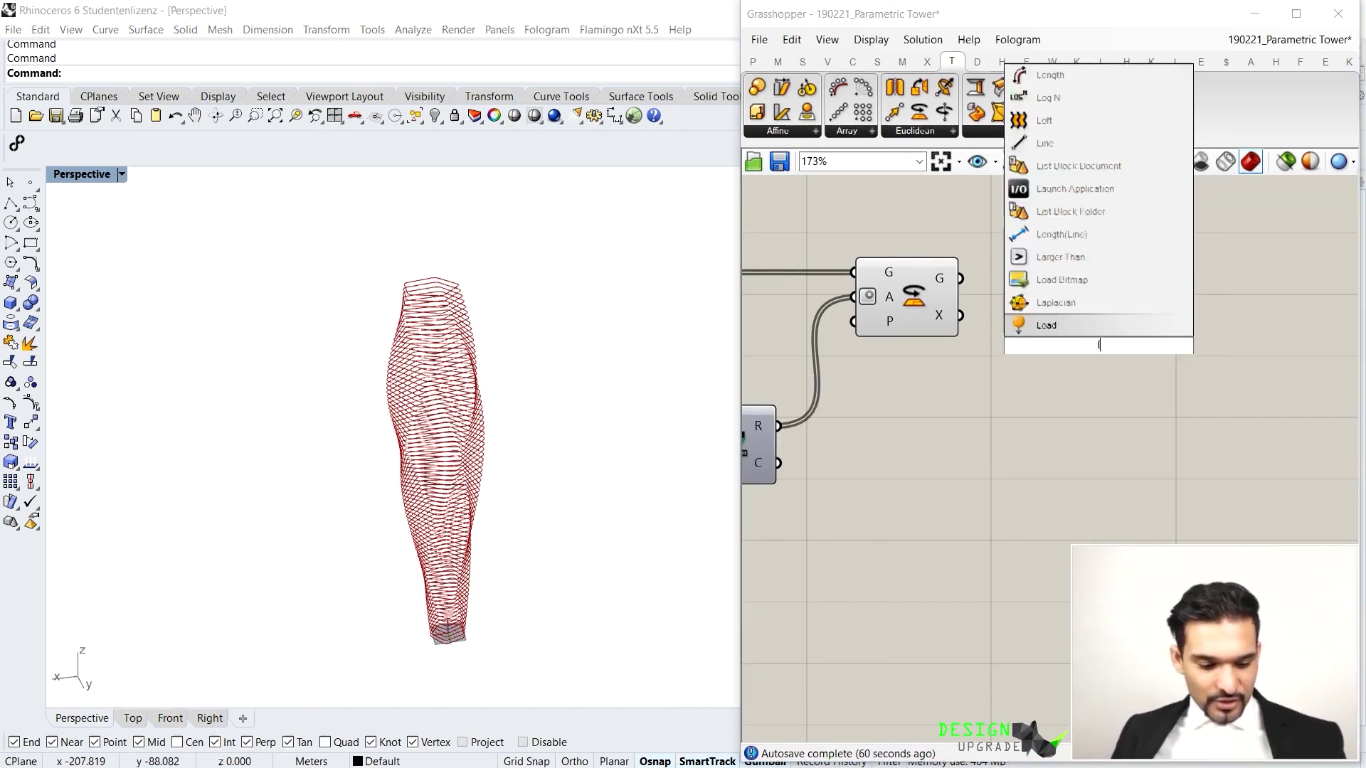
text(oft)
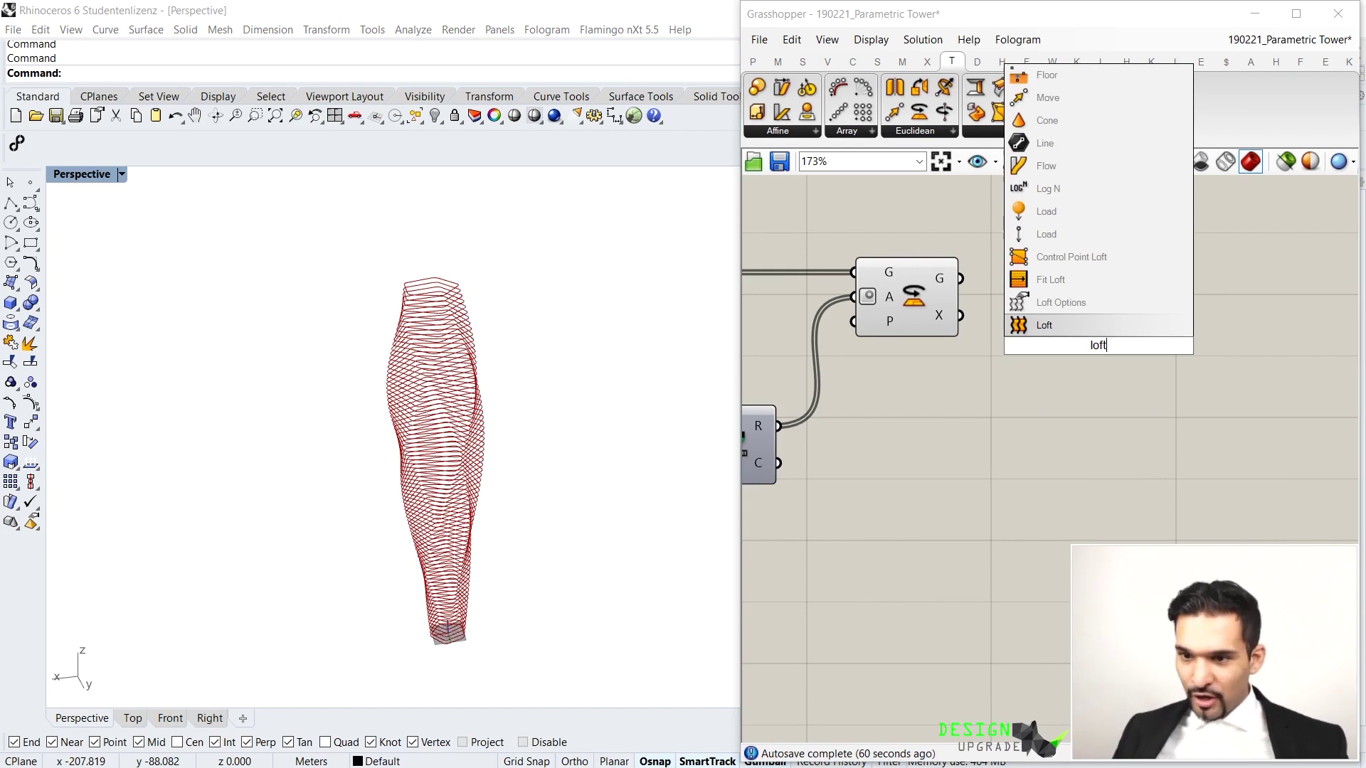
click(1060, 327)
ctrl+shift+click(1106, 345)
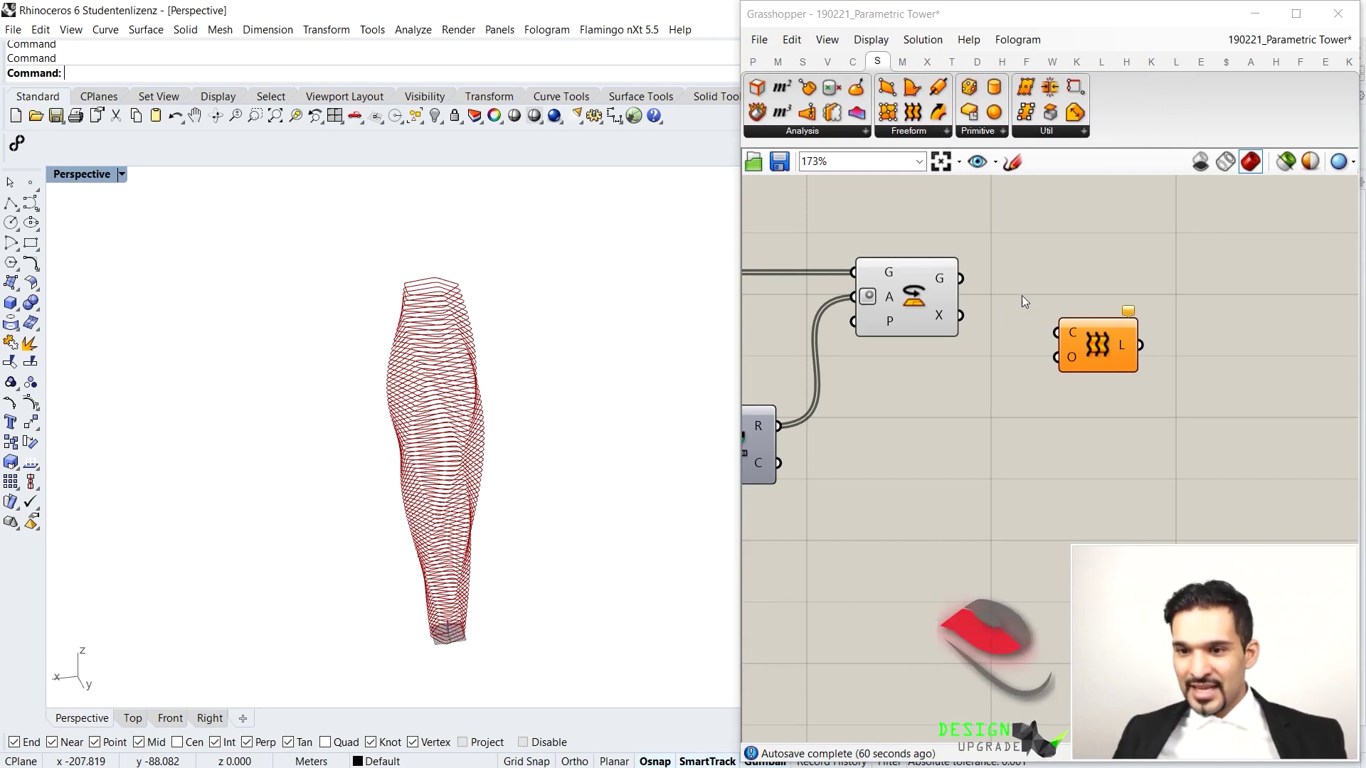
Connect Rotate's geometry output to the Loft curves input and line the two components up close together
mouse_move(954, 276)
drag(958, 277, 1156, 305)
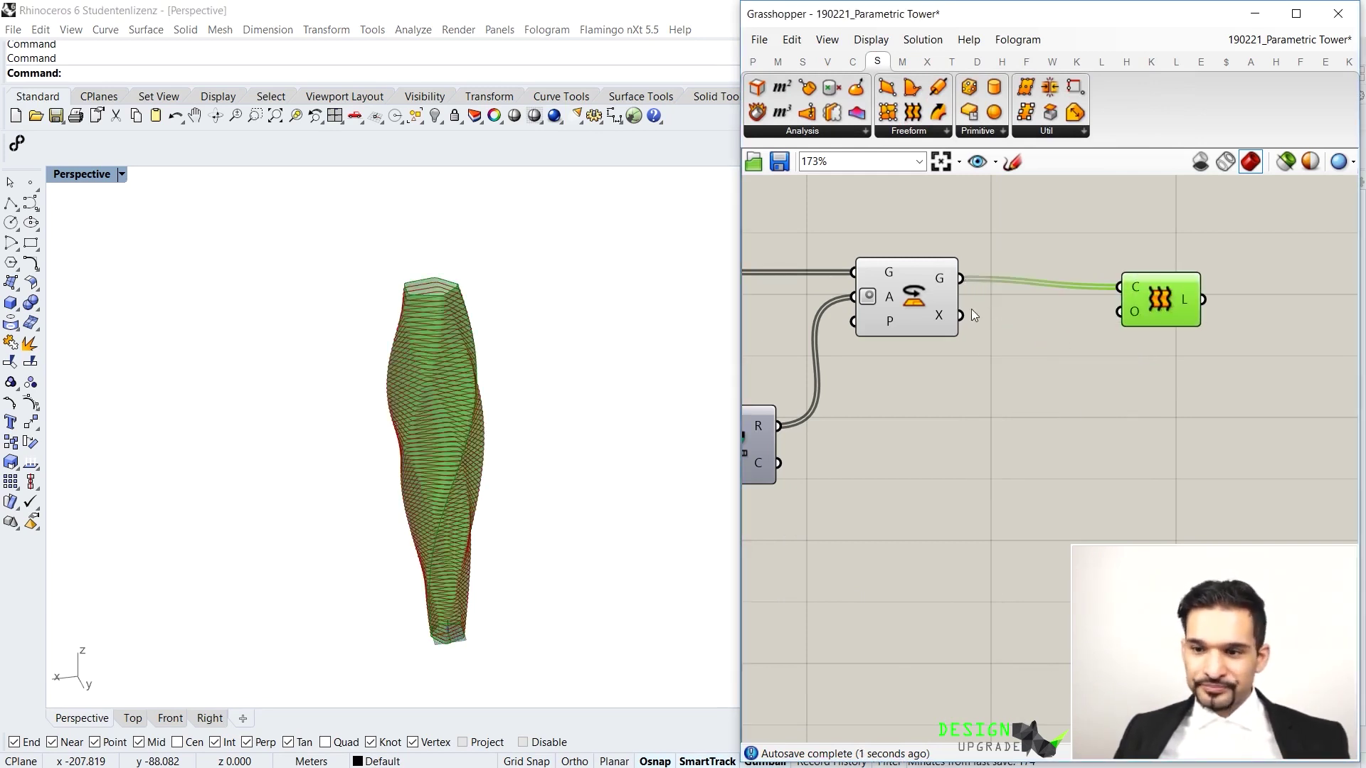
drag(917, 301, 911, 310)
drag(1177, 303, 1073, 304)
click(1061, 388)
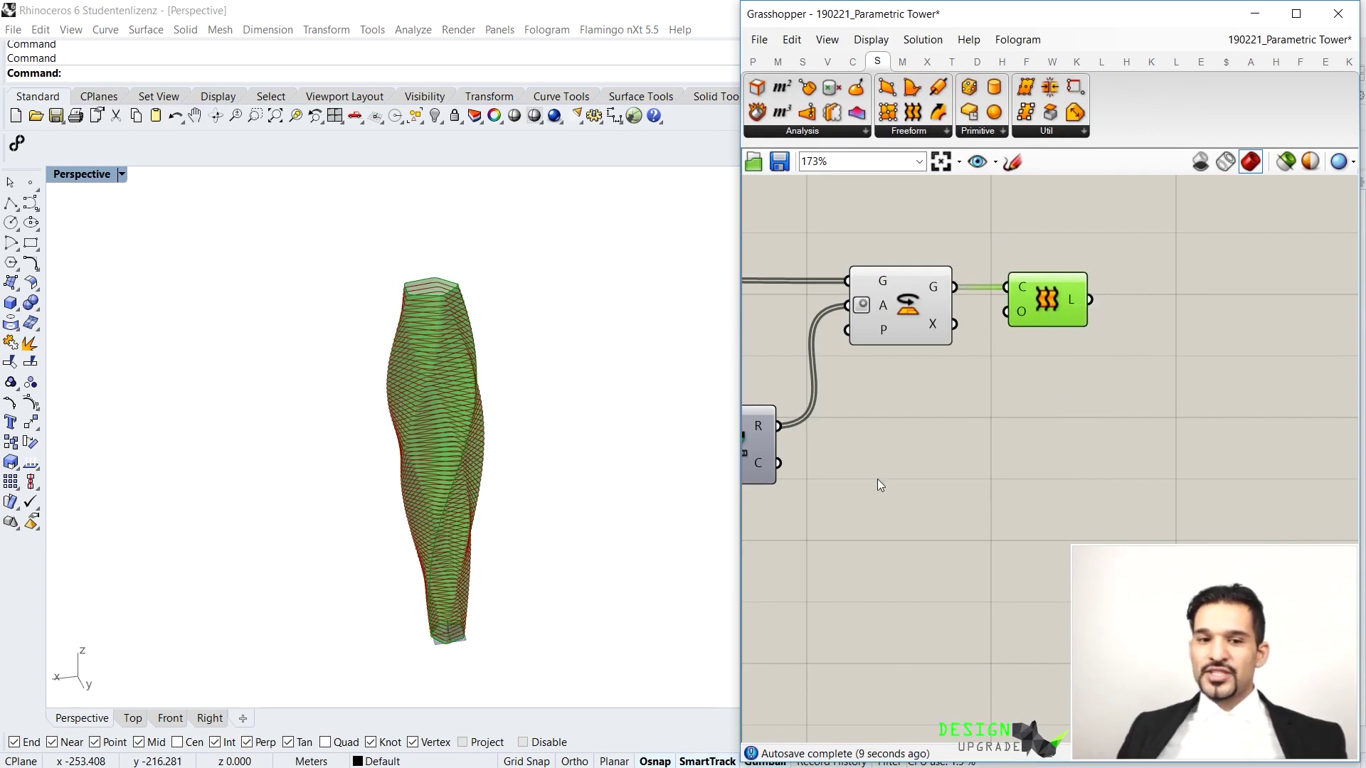
click(1015, 421)
click(1064, 299)
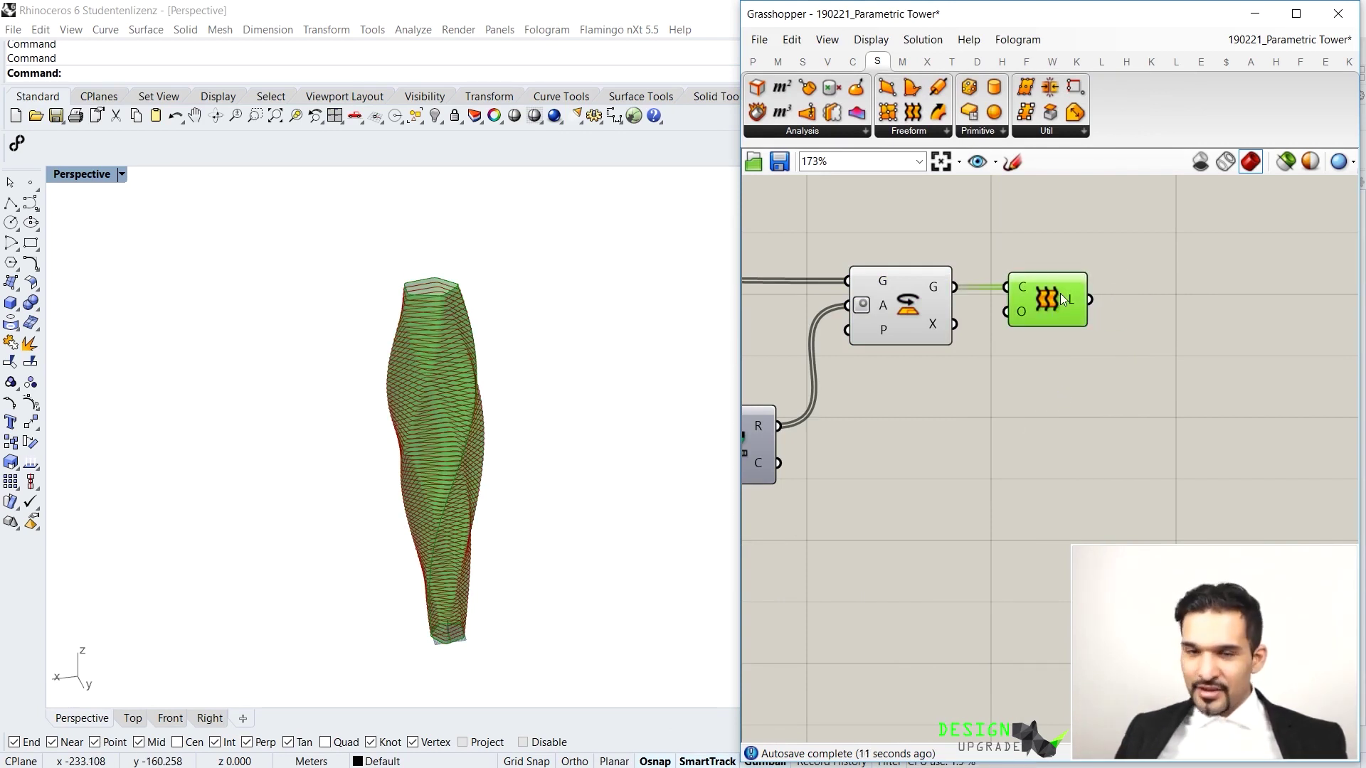
click(872, 467)
right_drag(534, 434, 415, 279)
Search for the Custom Preview component and place it beside the Loft component
double_click(1212, 361)
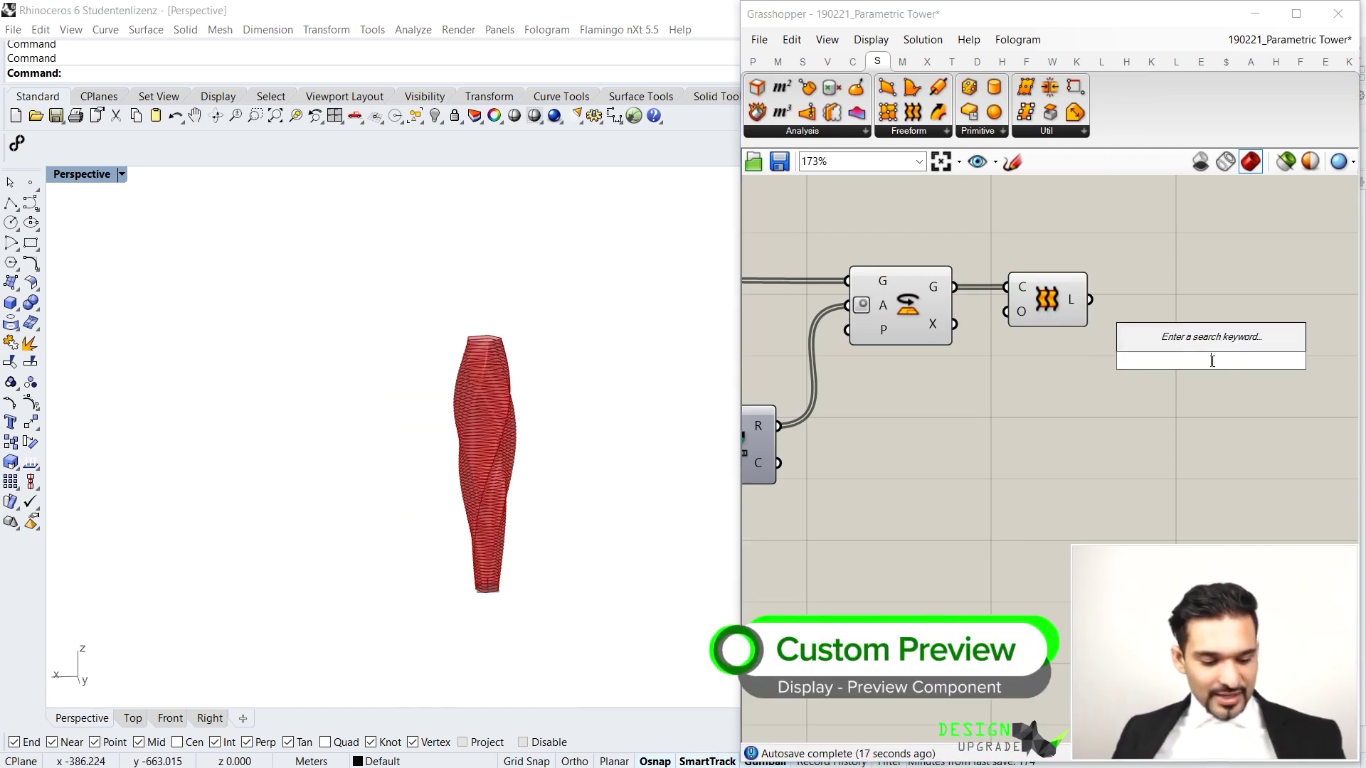
text(coutom)
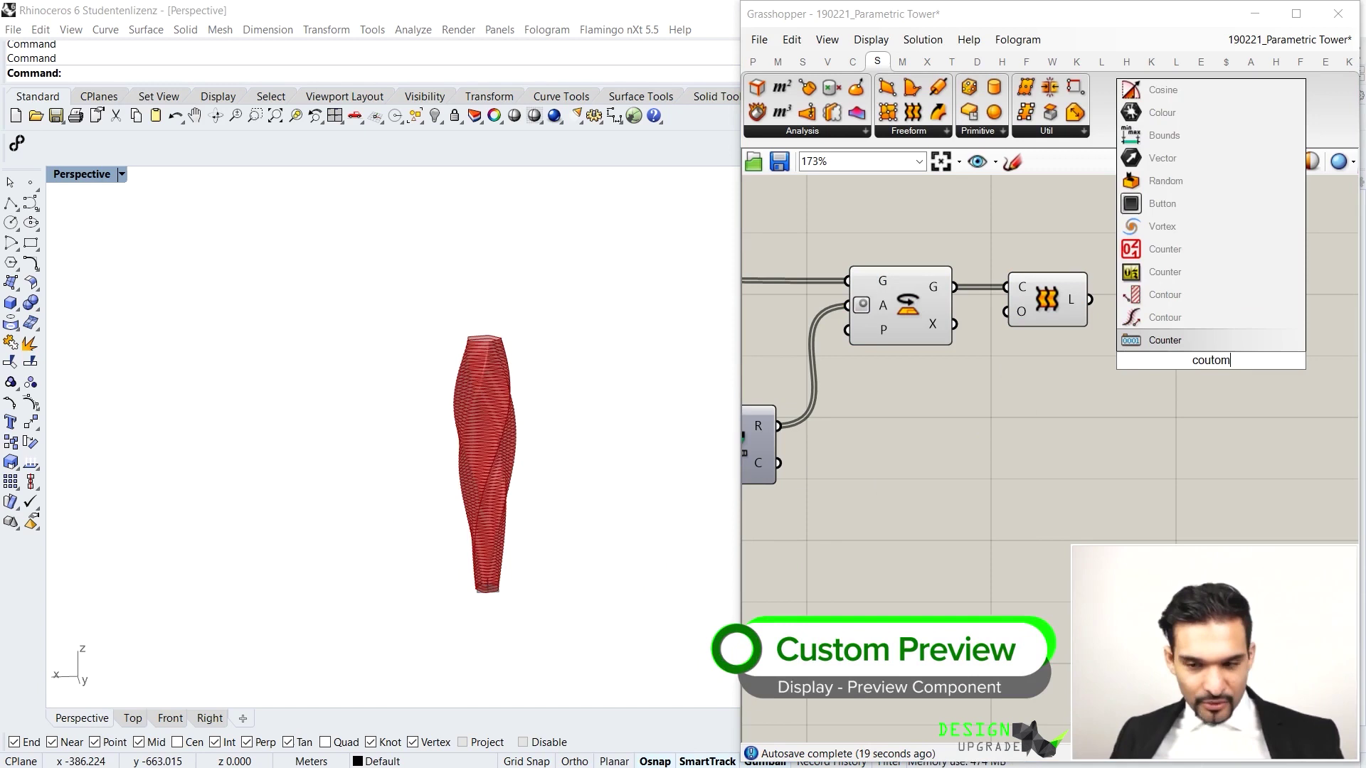
key(BackSpace)
key(BackSpace)
key(BackSpace)
key(BackSpace)
text(st)
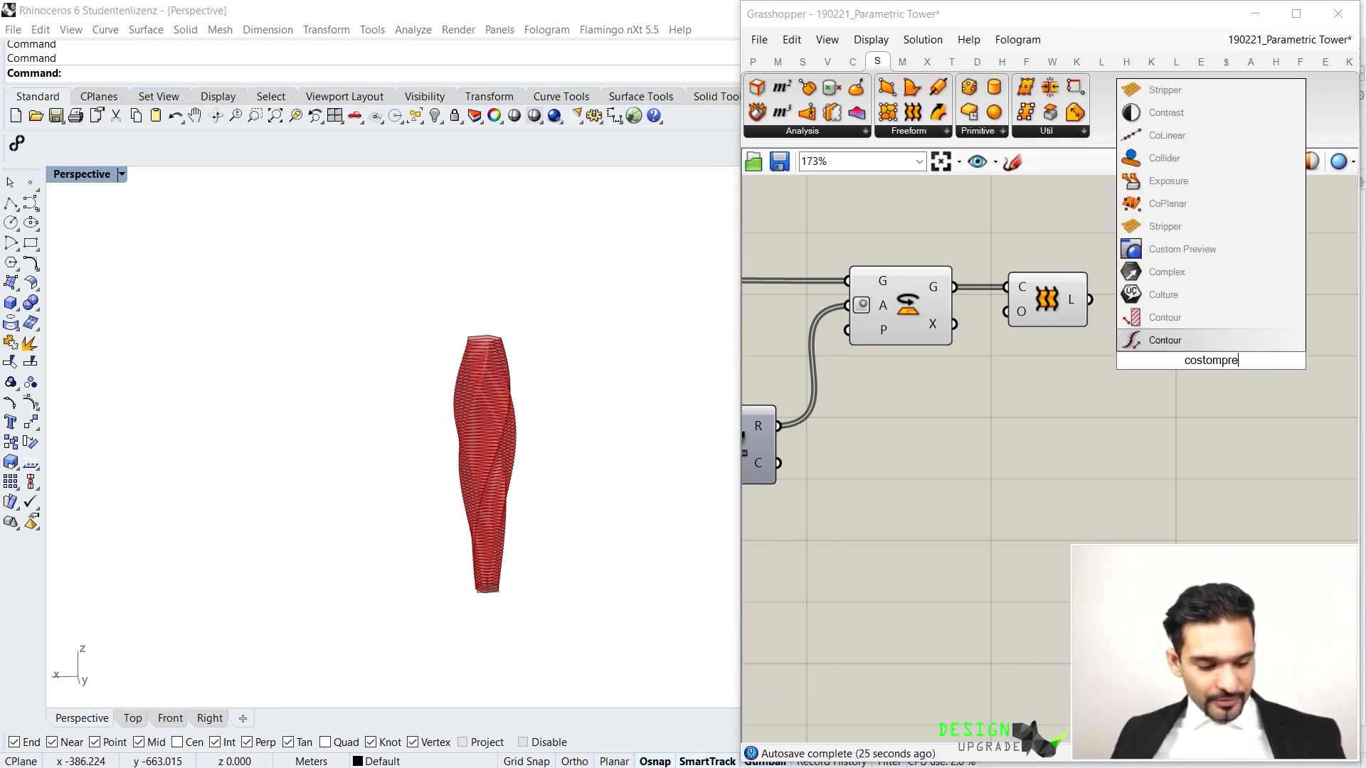
text(ompreview)
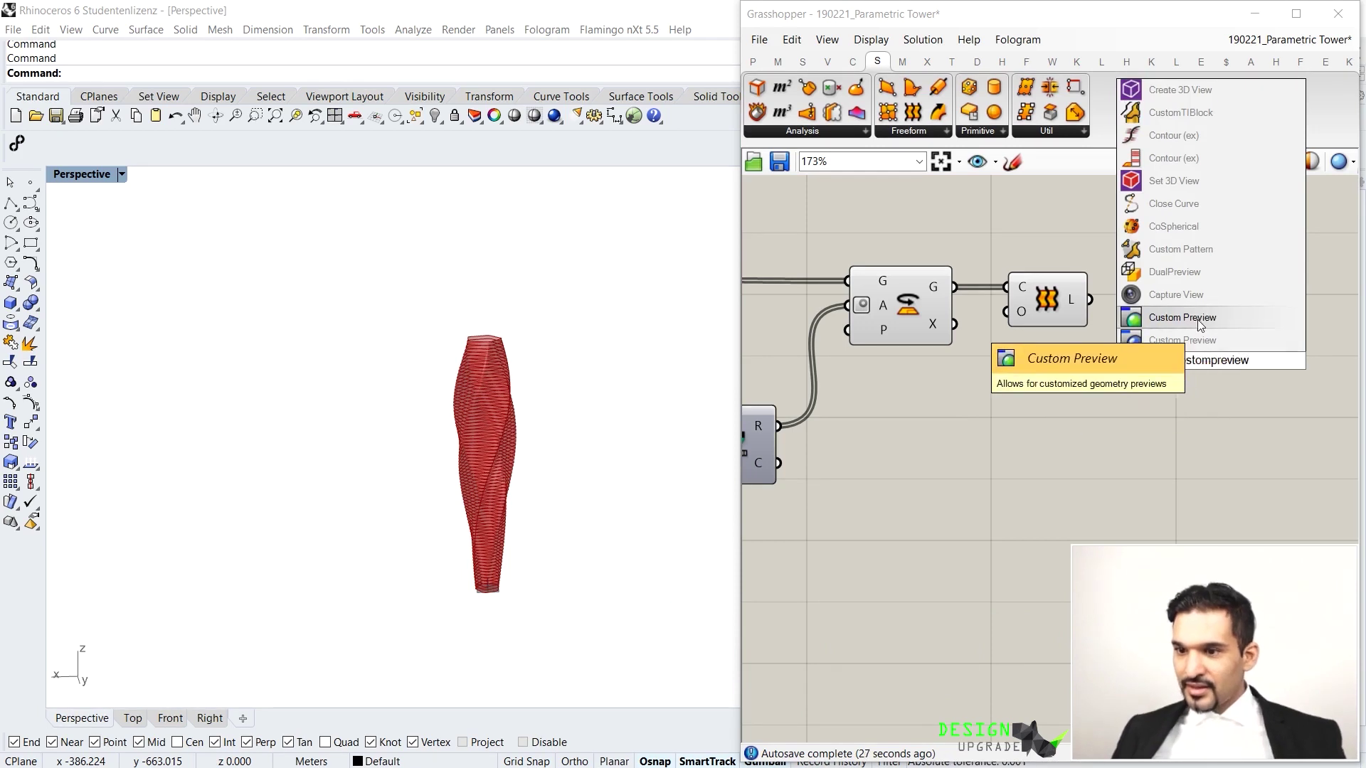
click(1134, 323)
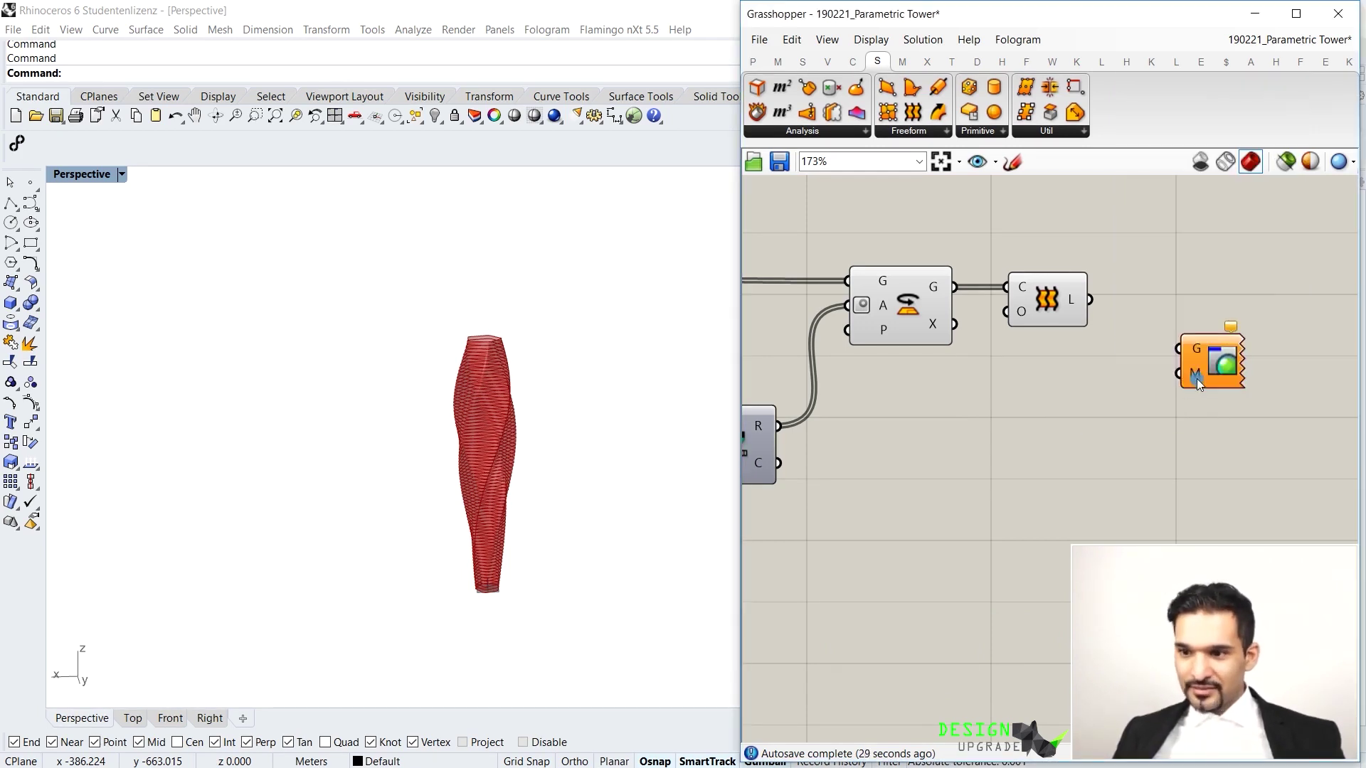
Connect the Loft output to Custom Preview's geometry input, turn off Loft's own preview and align the components
drag(1198, 384, 1195, 342)
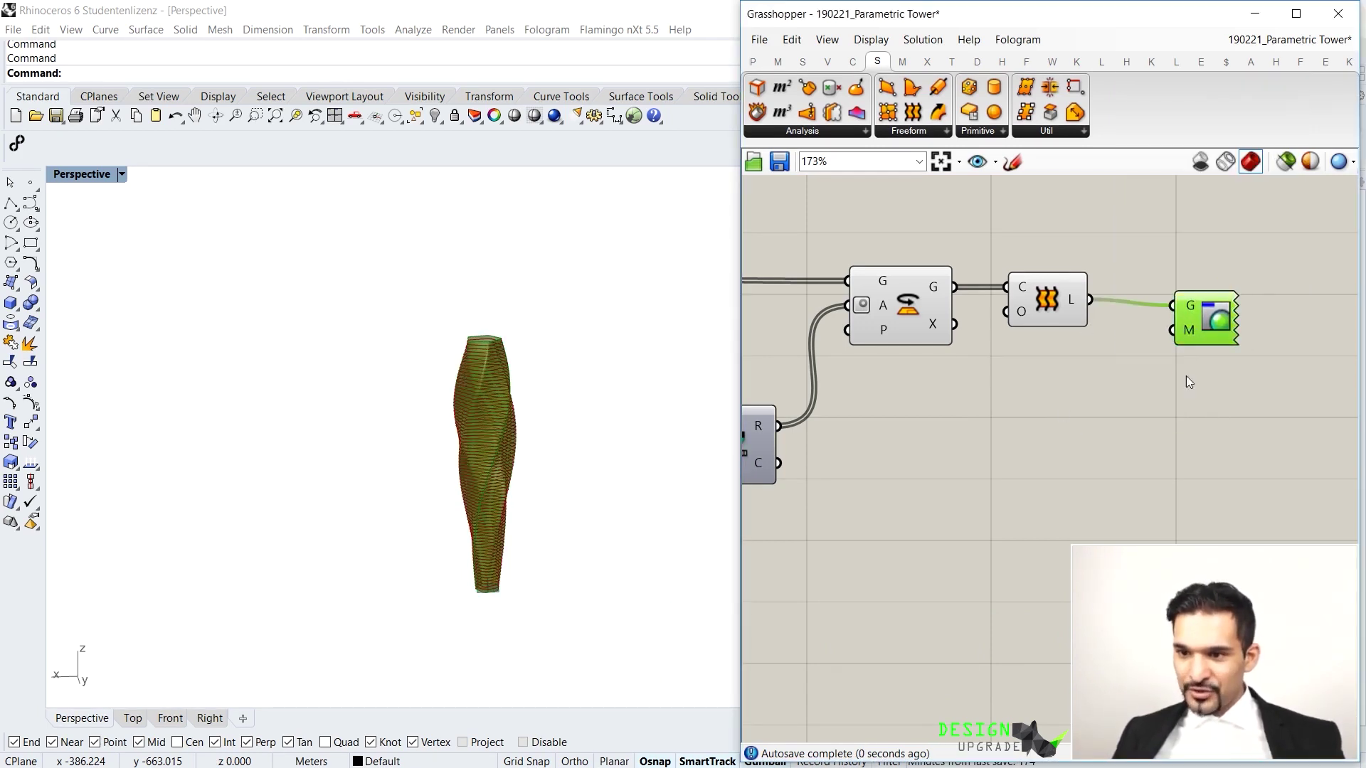
click(1076, 224)
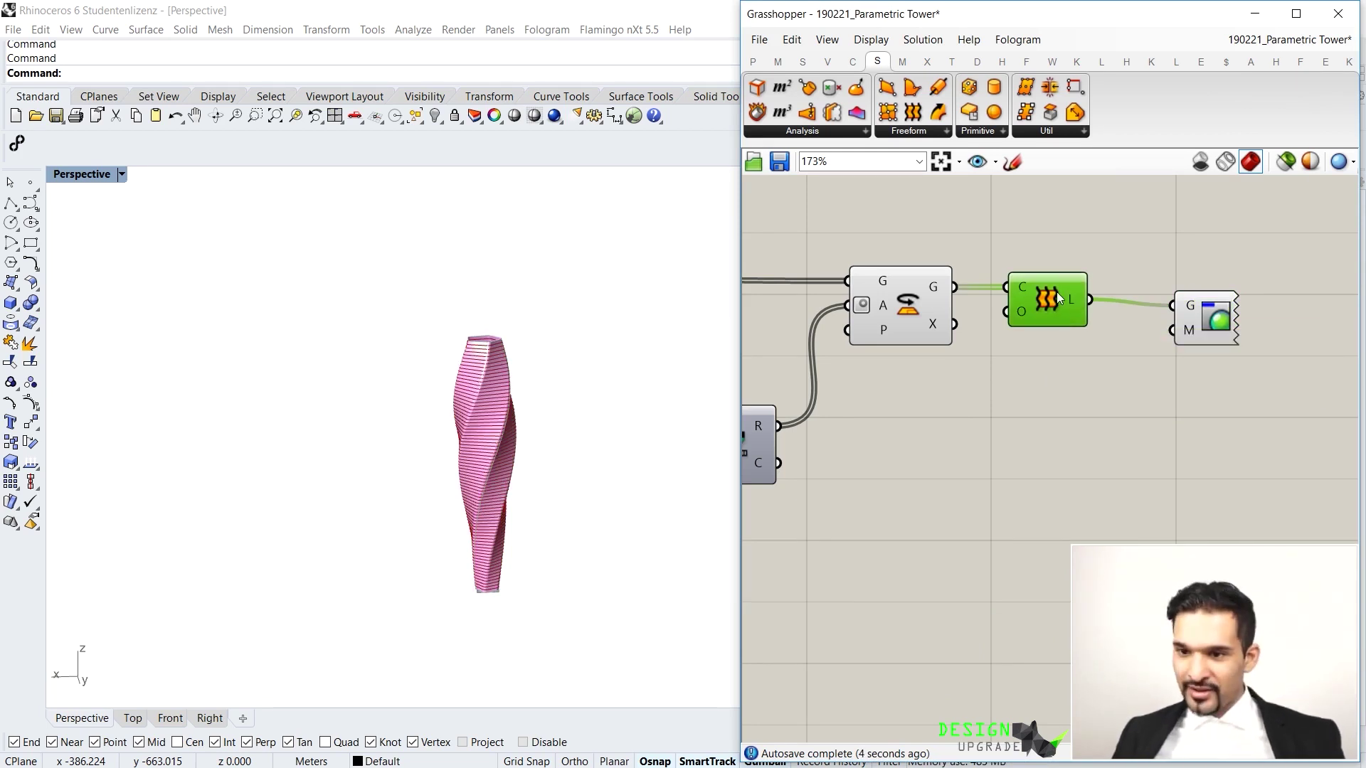
drag(1056, 291, 1061, 304)
click(1077, 403)
drag(1192, 331, 1138, 317)
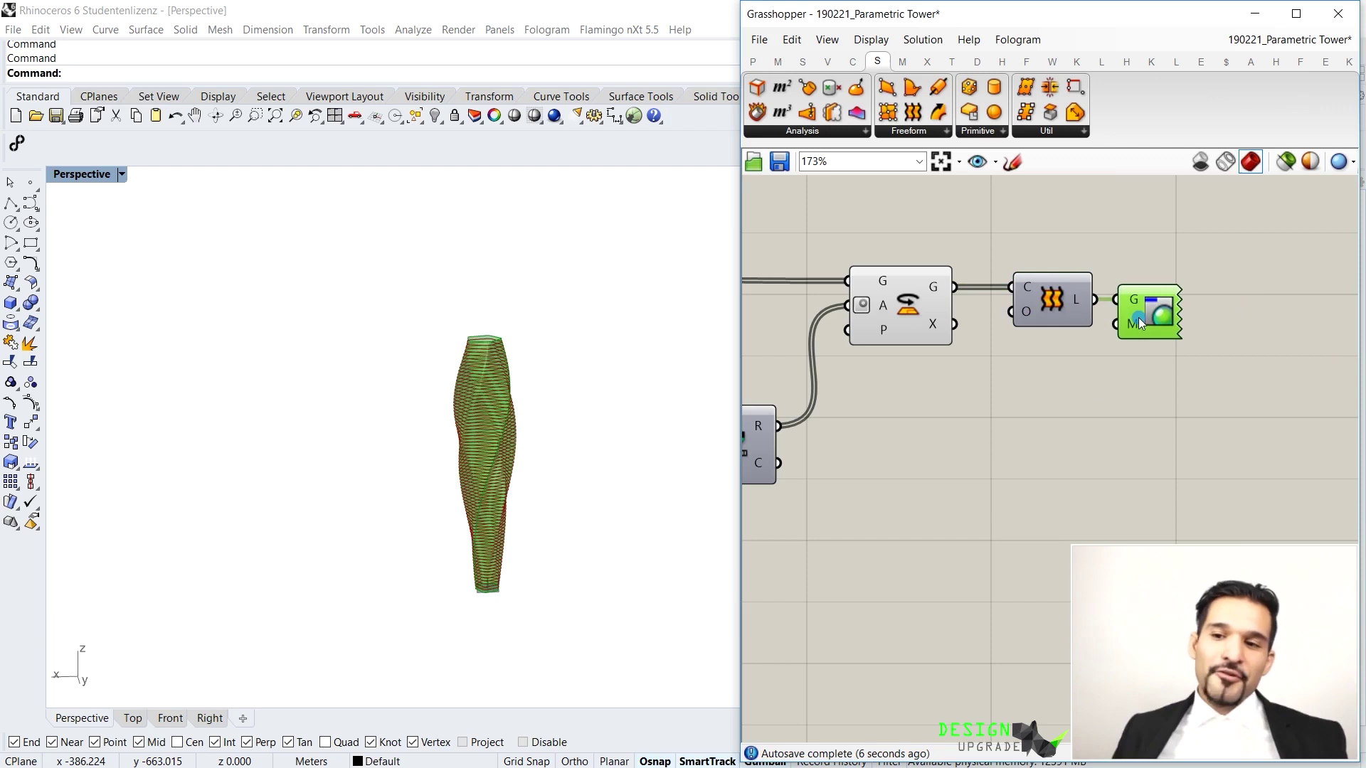
click(902, 423)
Examine the lofted surface of the twisted tower up close, from its top floors down to the base
scroll(490, 384, up, 3)
scroll(441, 345, up, 6)
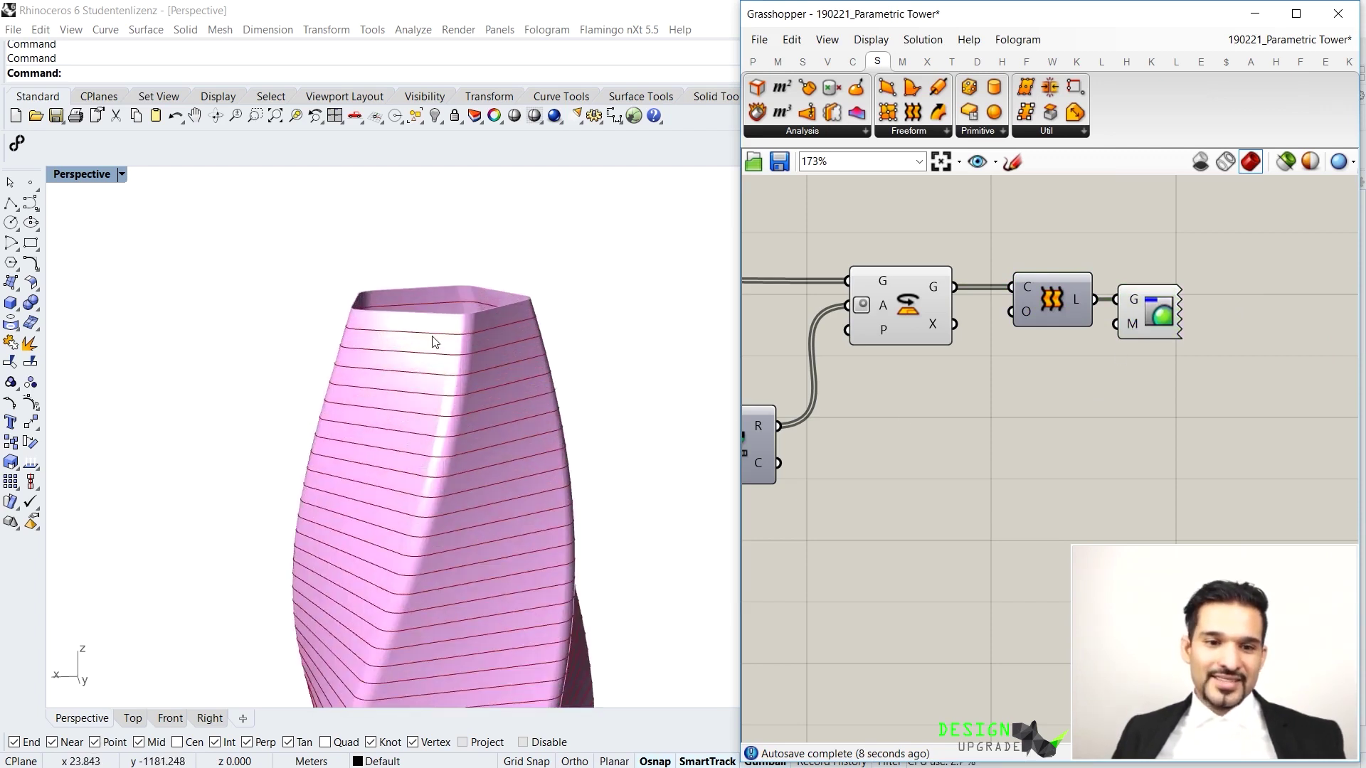
scroll(488, 420, down, 7)
scroll(488, 420, up, 5)
right_drag(470, 520, 451, 455)
scroll(447, 435, down, 3)
scroll(449, 436, down, 4)
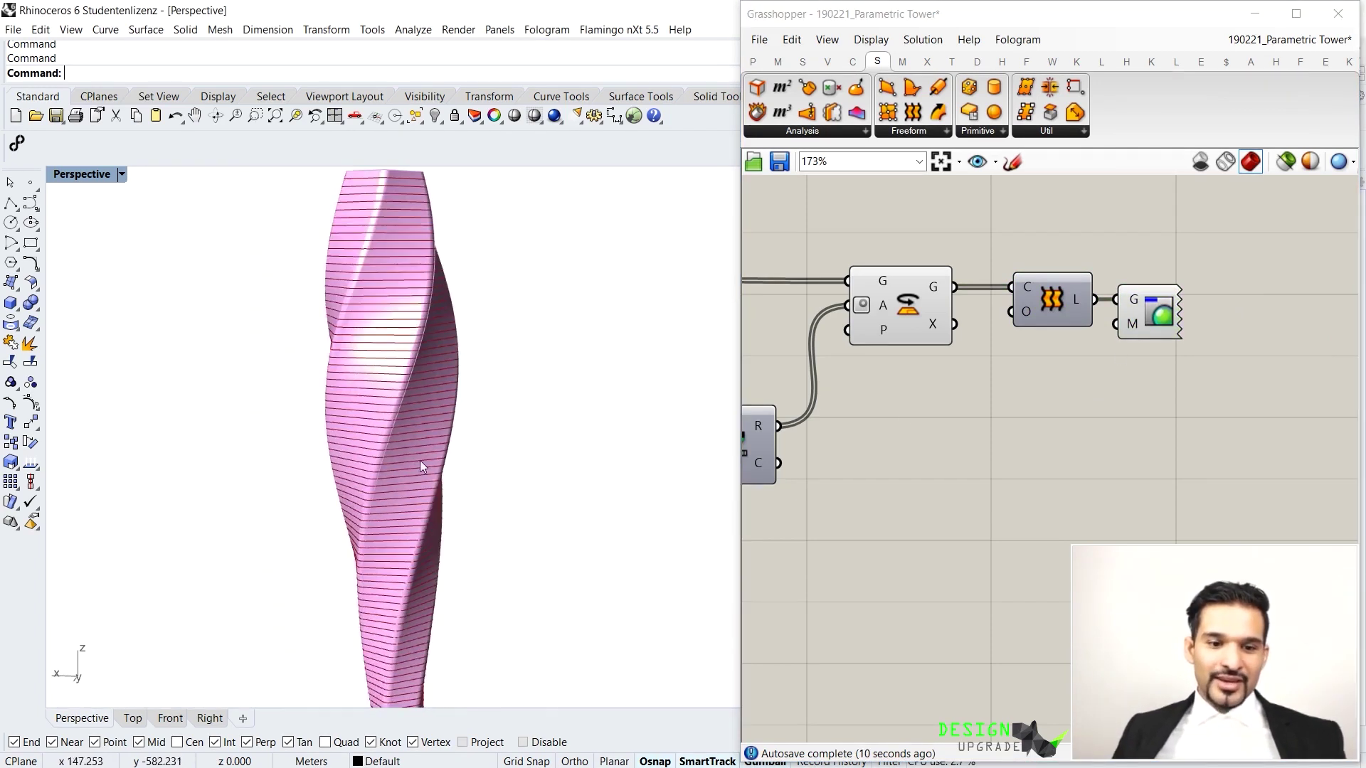
scroll(1051, 429, up, 2)
Add a Colour Swatch below the Loft component and connect it to Custom Preview's material input
double_click(1035, 383)
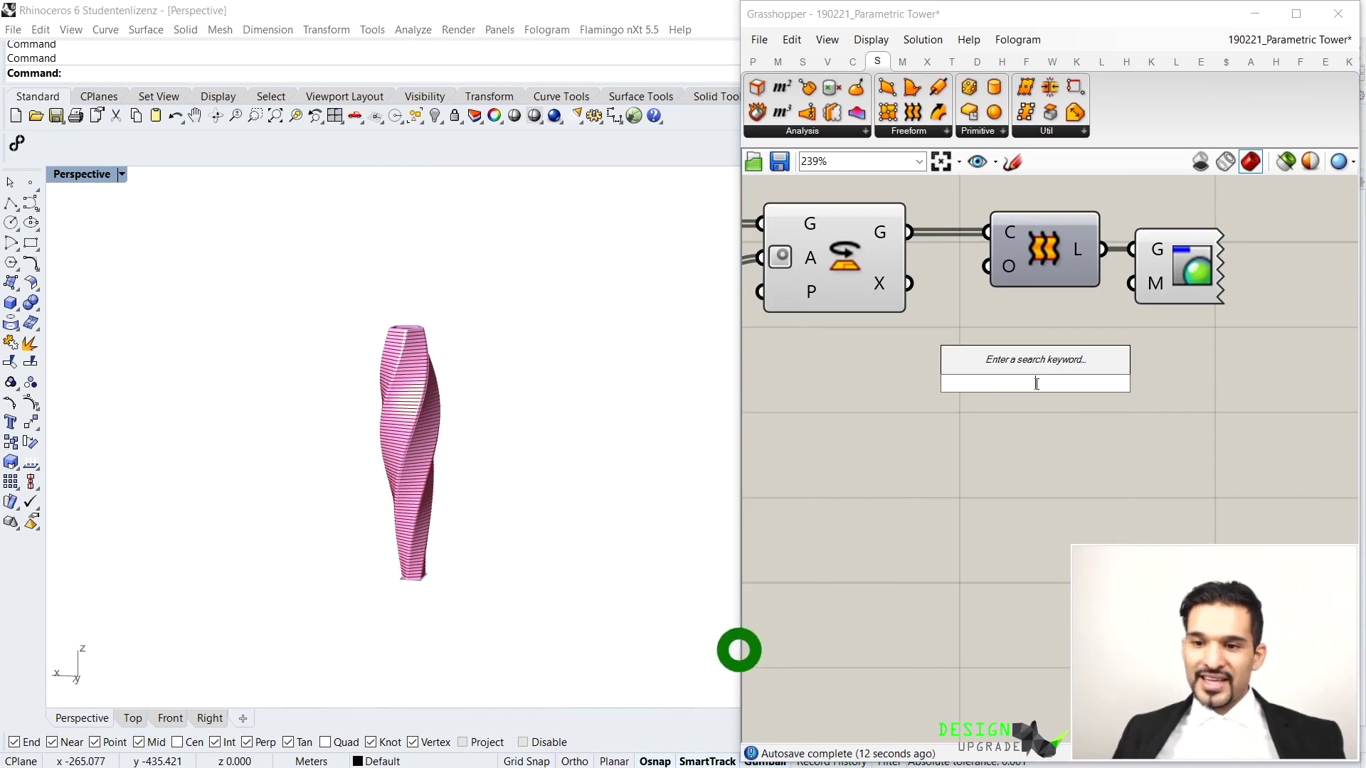
text(swatch)
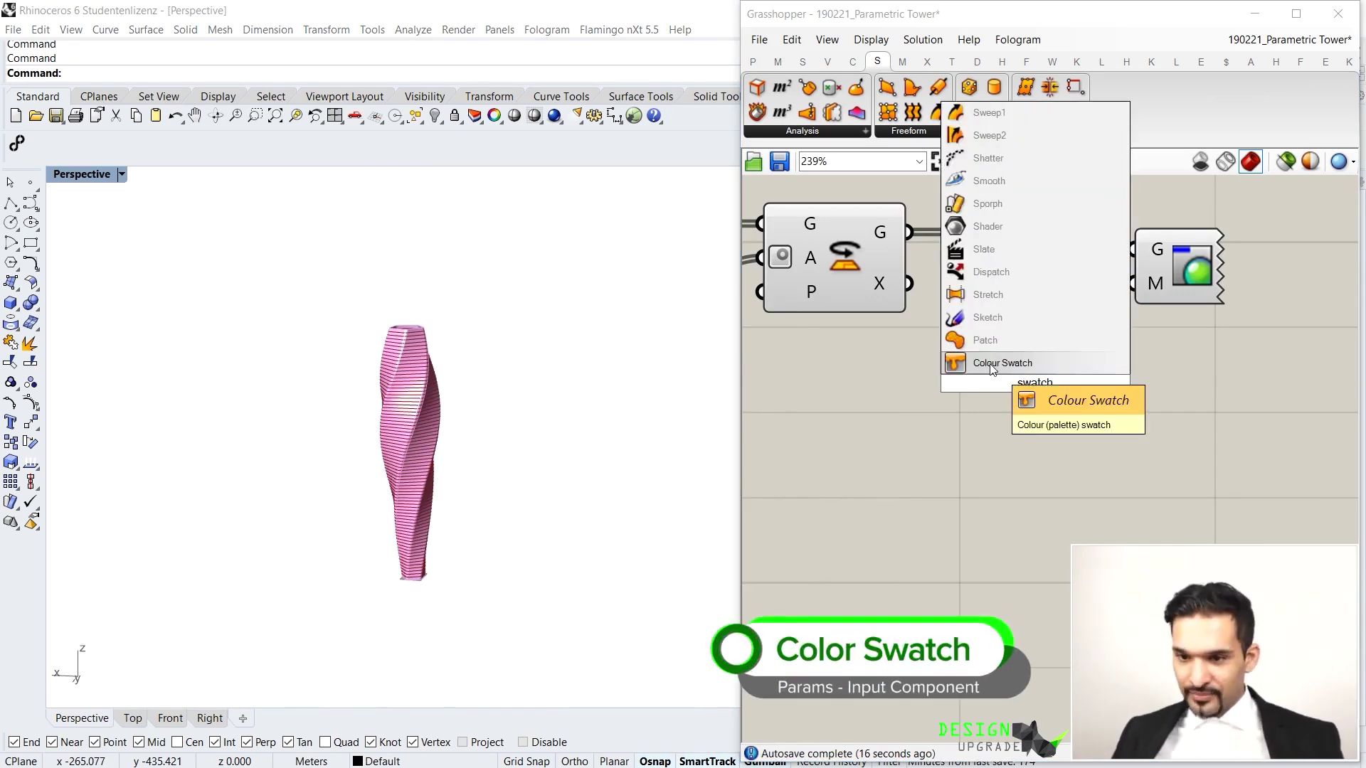
click(992, 364)
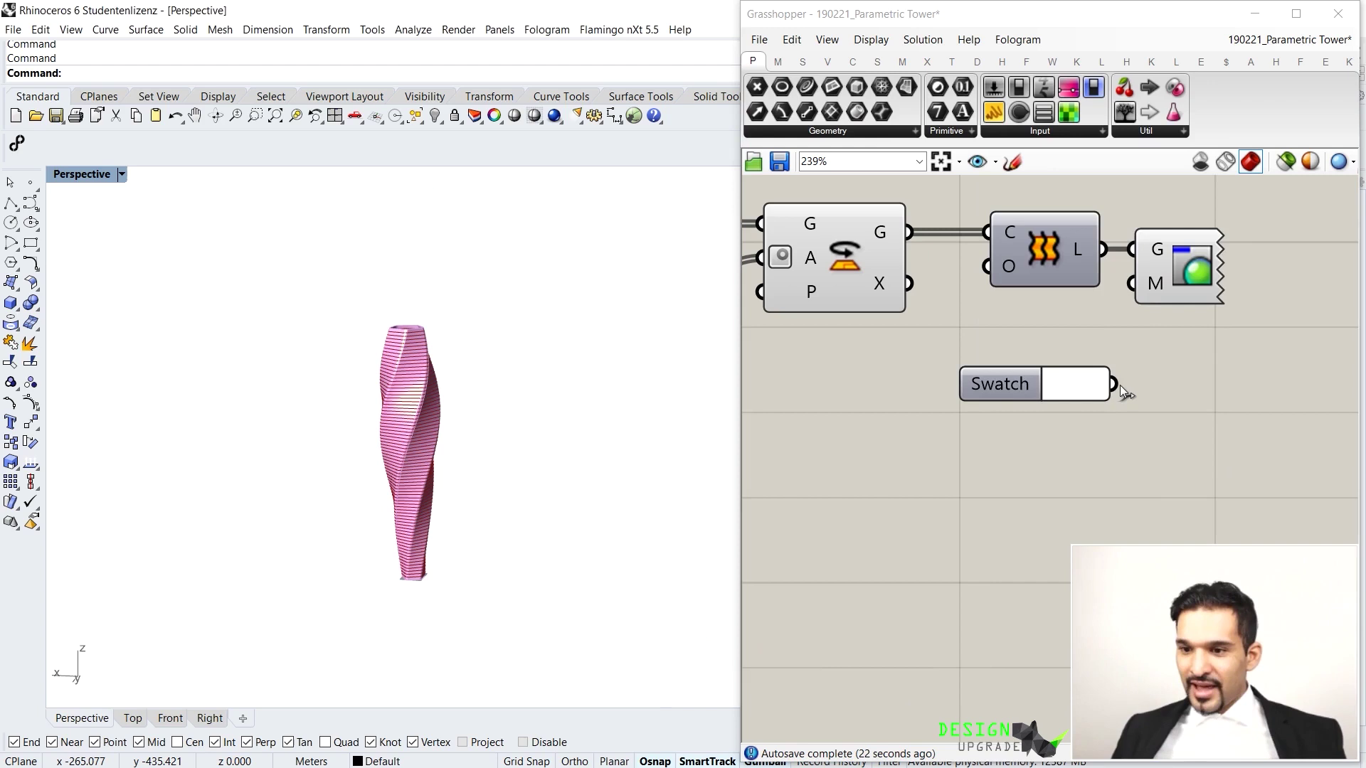
drag(1122, 390, 1153, 281)
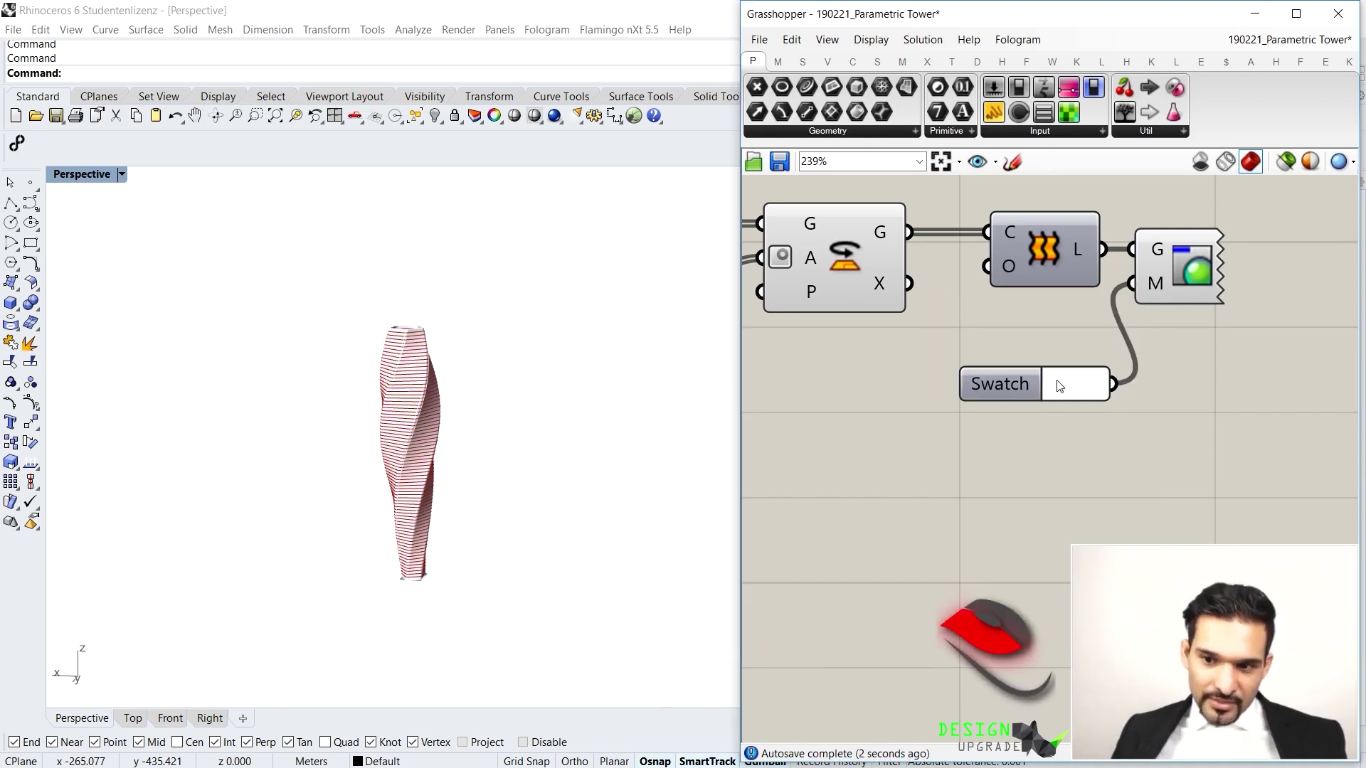
Set the swatch colour to light cyan using the hue and saturation values
click(1079, 383)
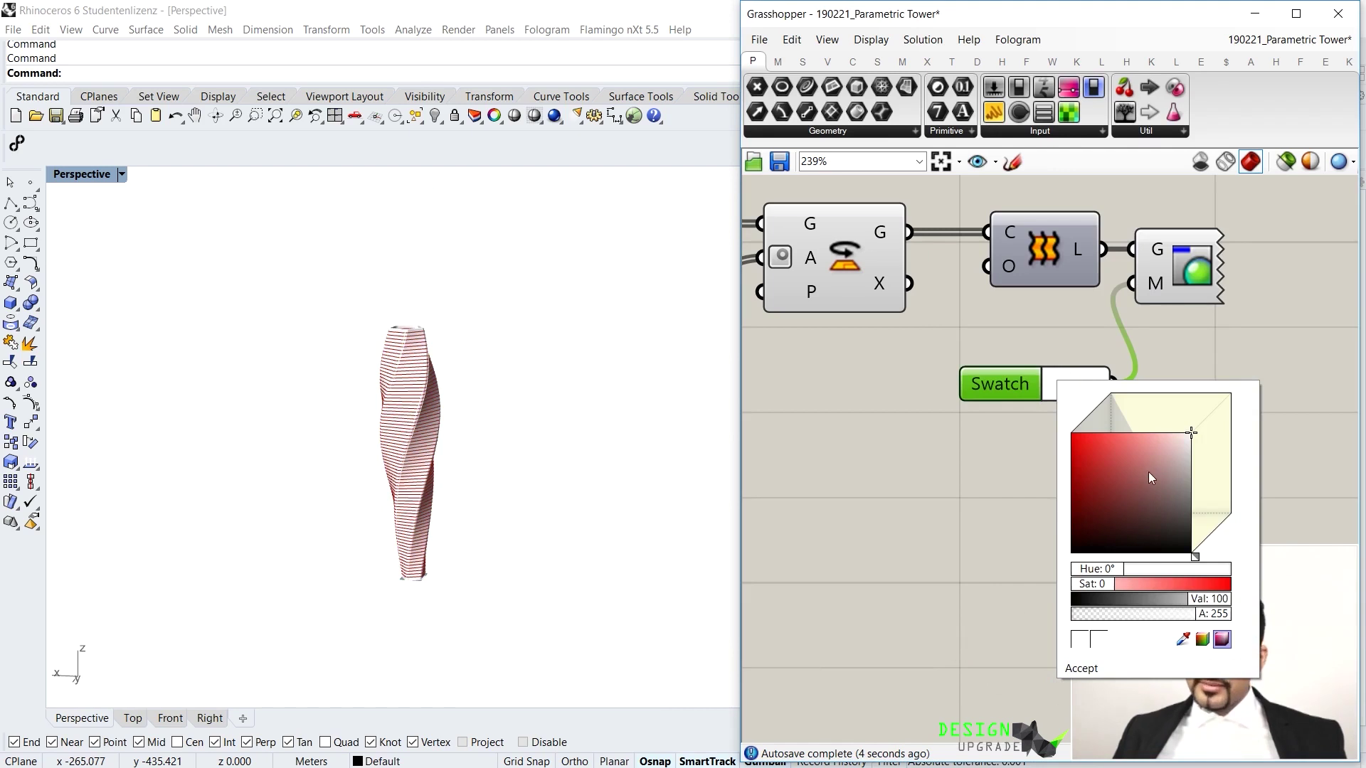
click(1202, 639)
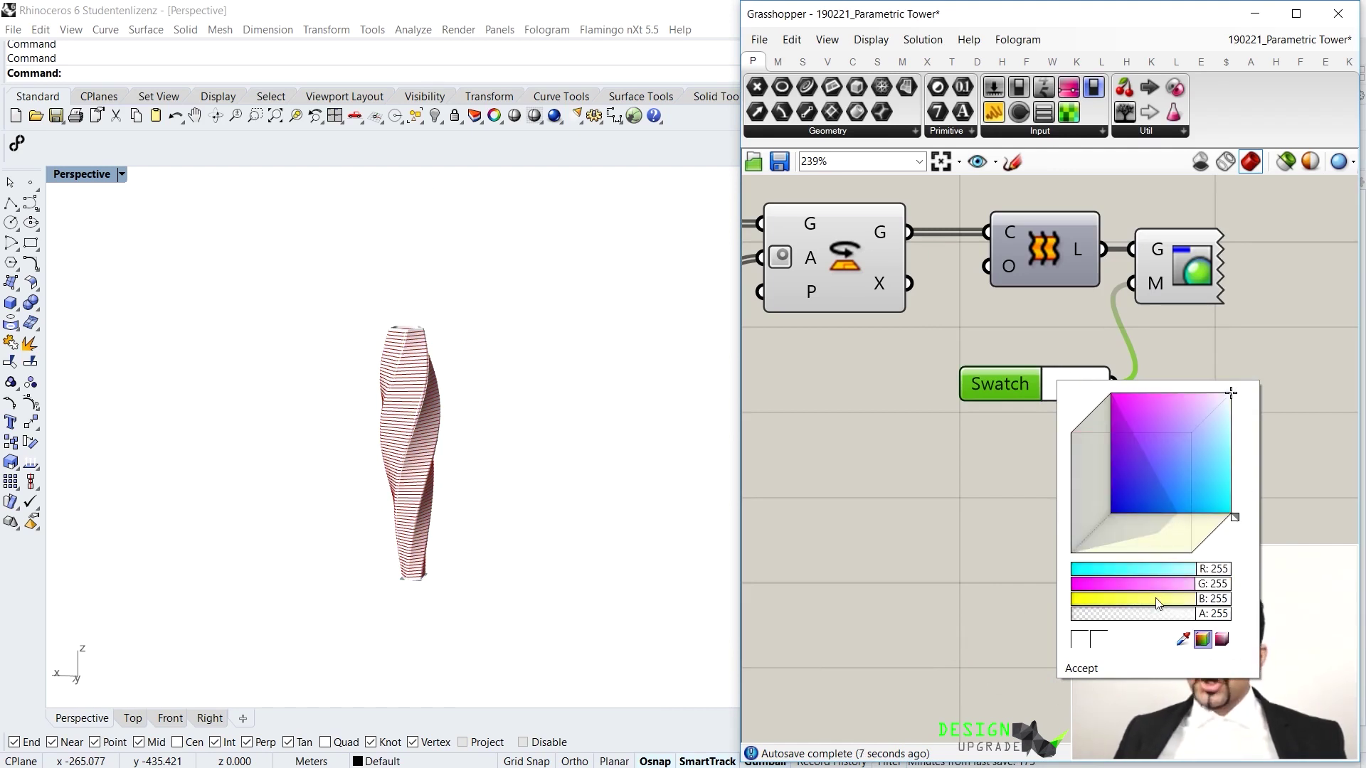
click(1223, 642)
click(1202, 640)
click(1221, 639)
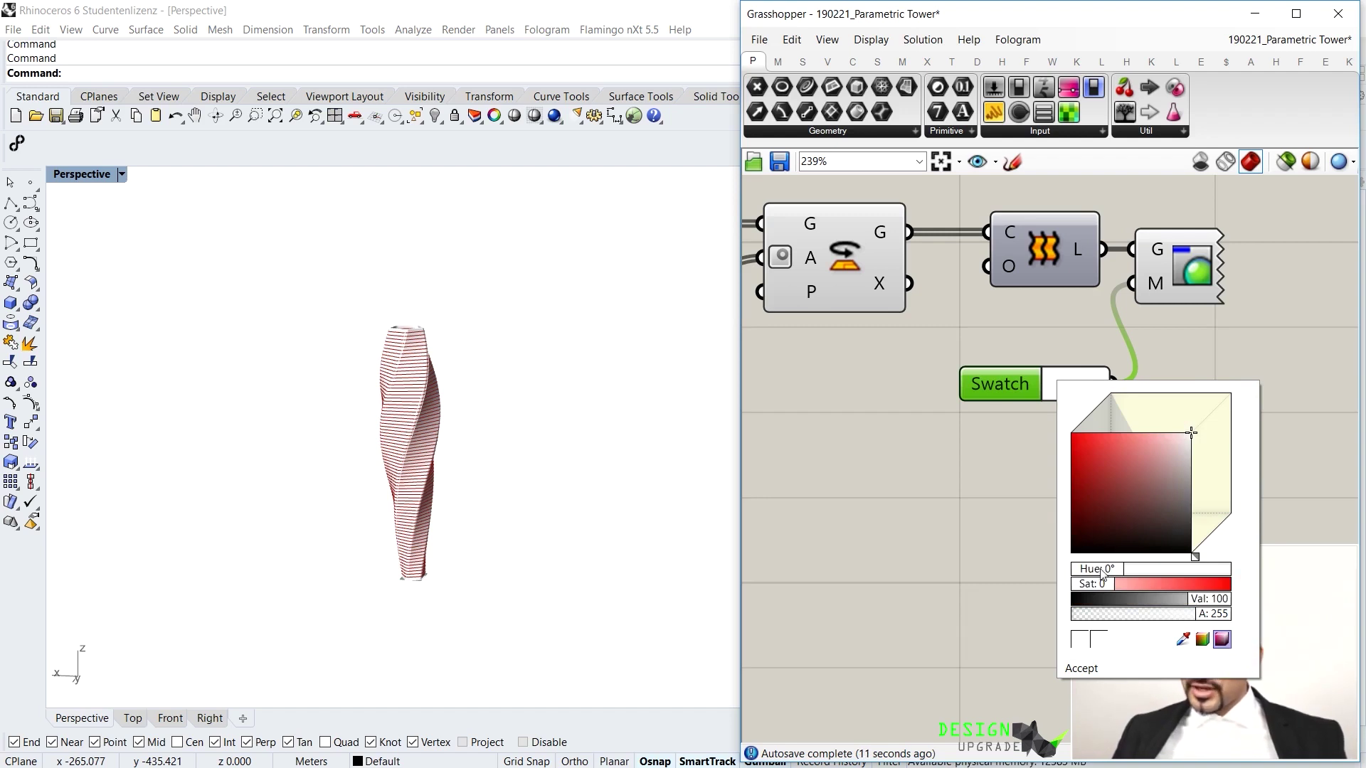
drag(1101, 571, 1170, 589)
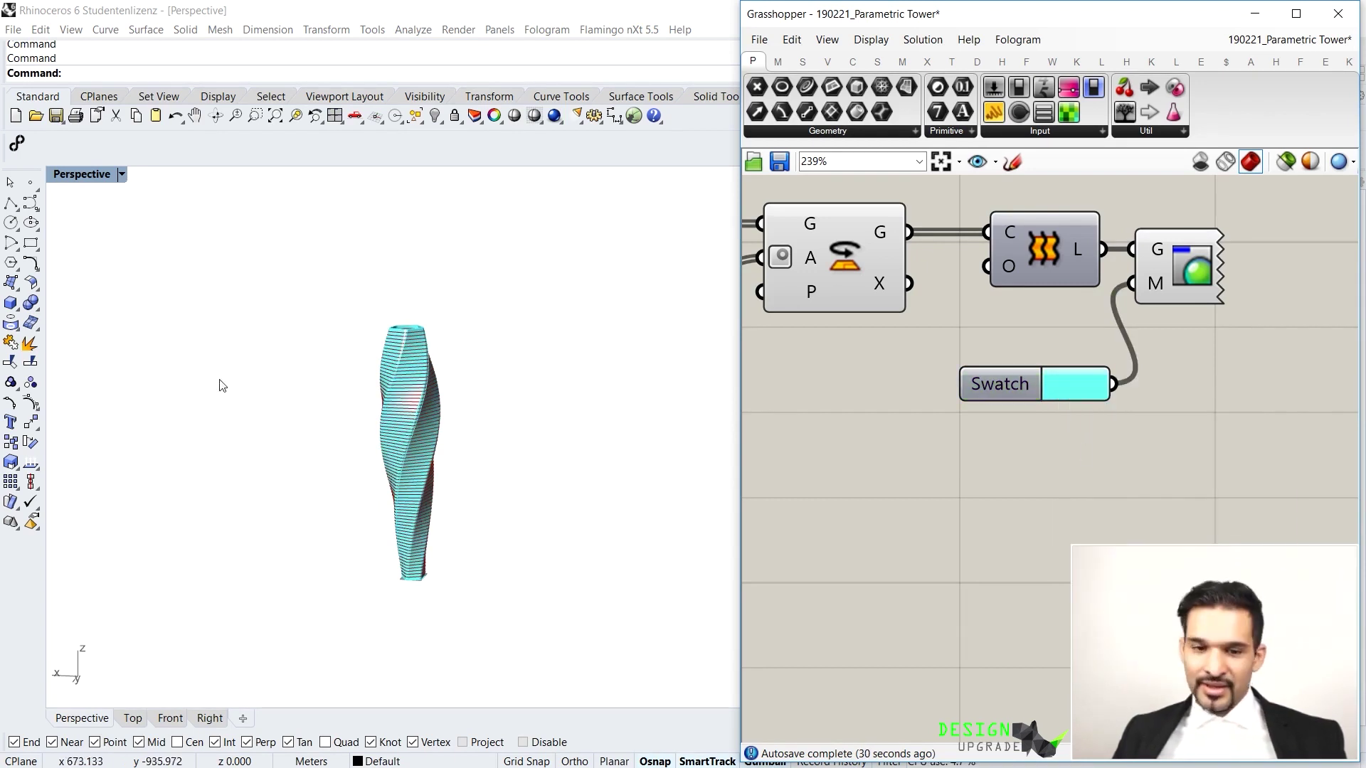
Examine the coloured tower from several sides and review the connected components of the whole definition
scroll(396, 481, up, 5)
right_drag(402, 491, 326, 479)
scroll(501, 497, down, 3)
right_drag(501, 496, 491, 616)
scroll(512, 543, up, 4)
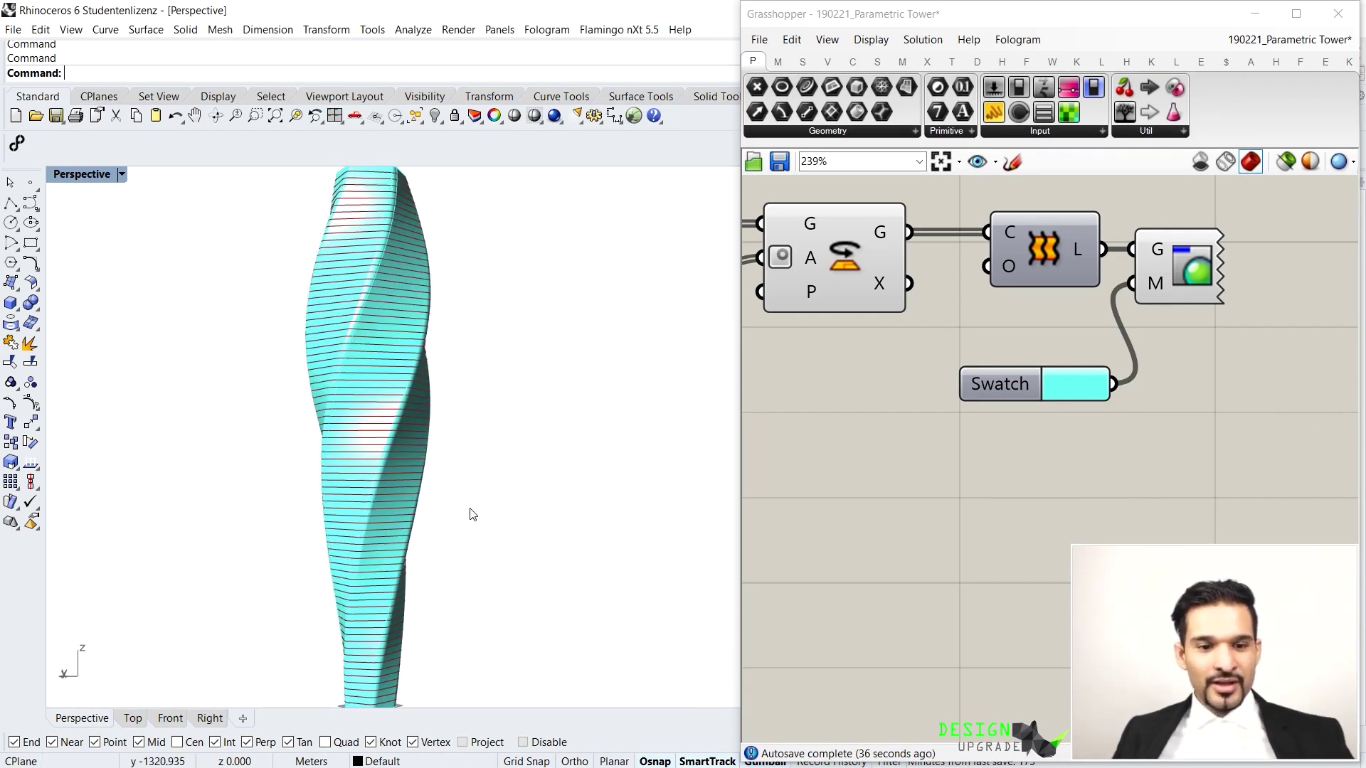
scroll(470, 509, down, 2)
right_drag(470, 508, 485, 526)
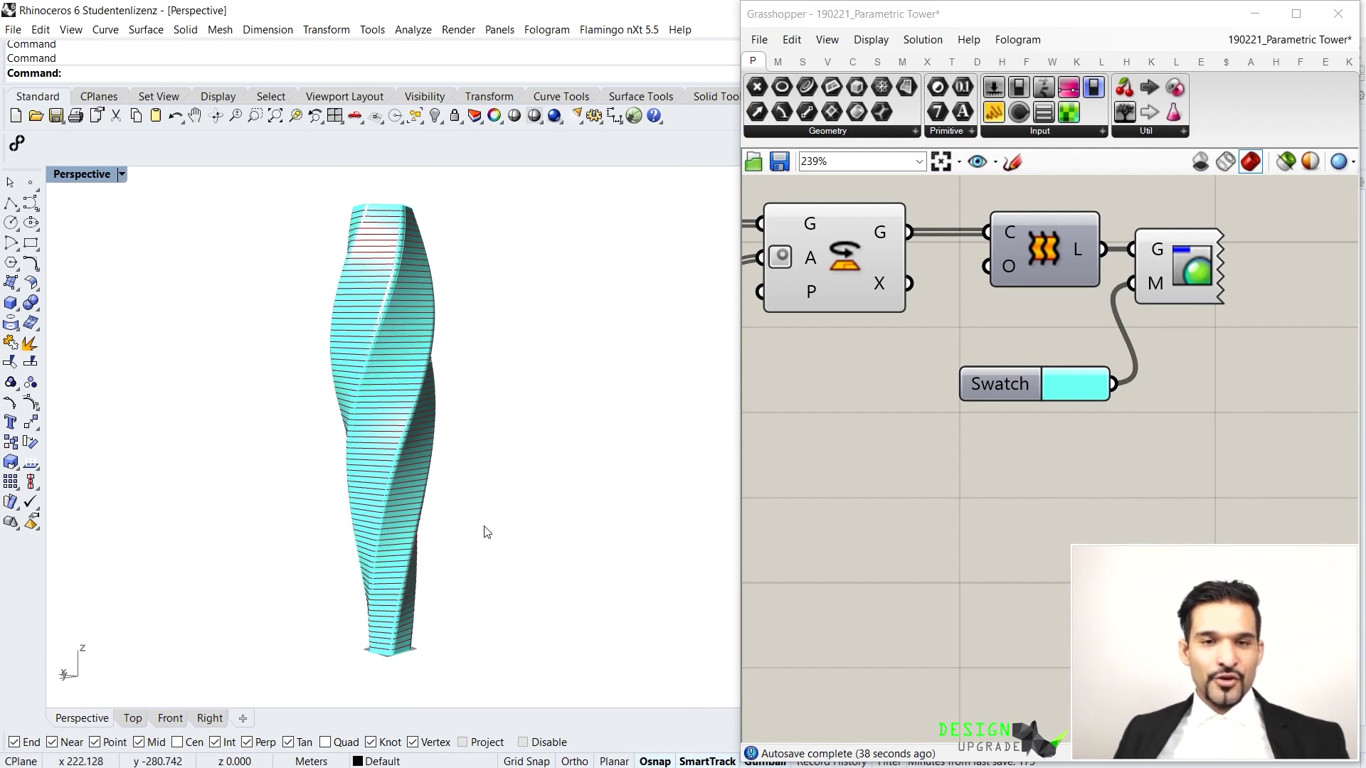
scroll(1034, 470, down, 7)
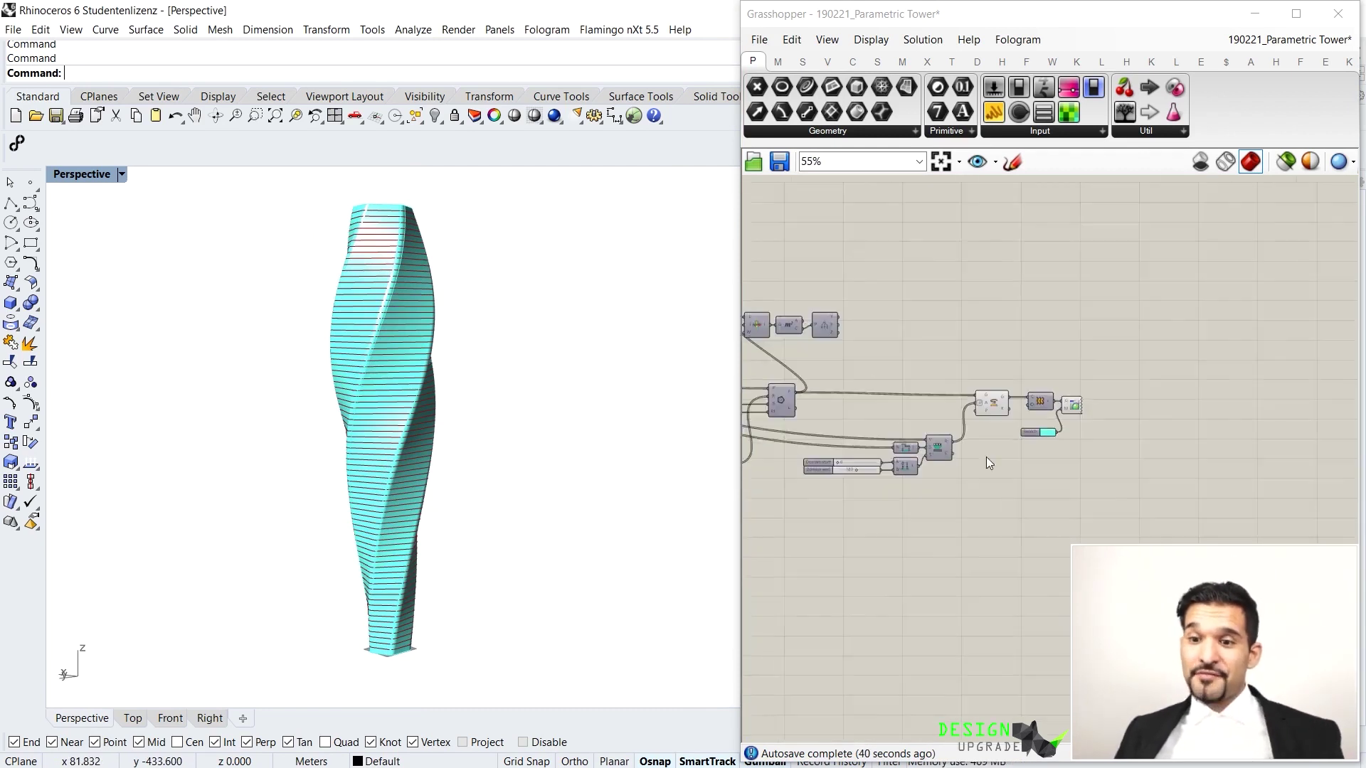
right_drag(907, 437, 1164, 353)
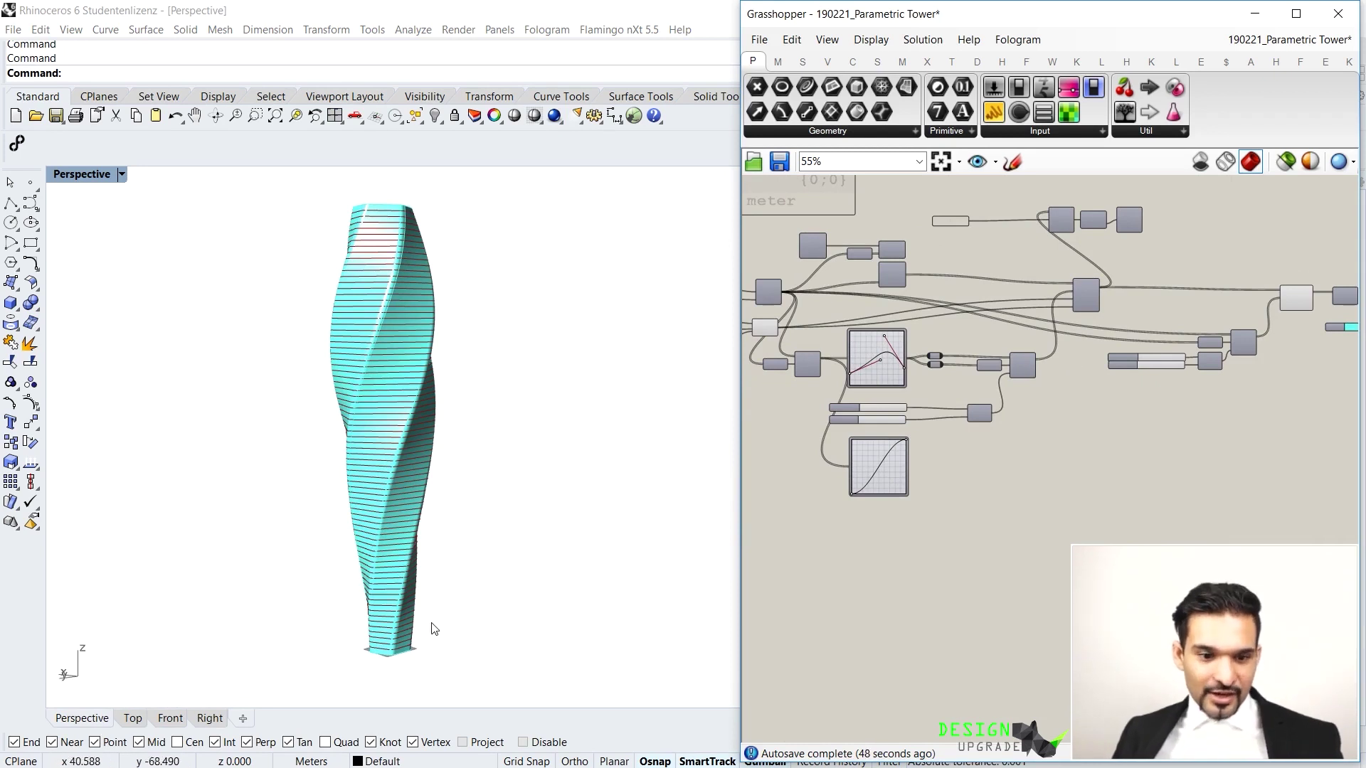
right_drag(434, 629, 543, 412)
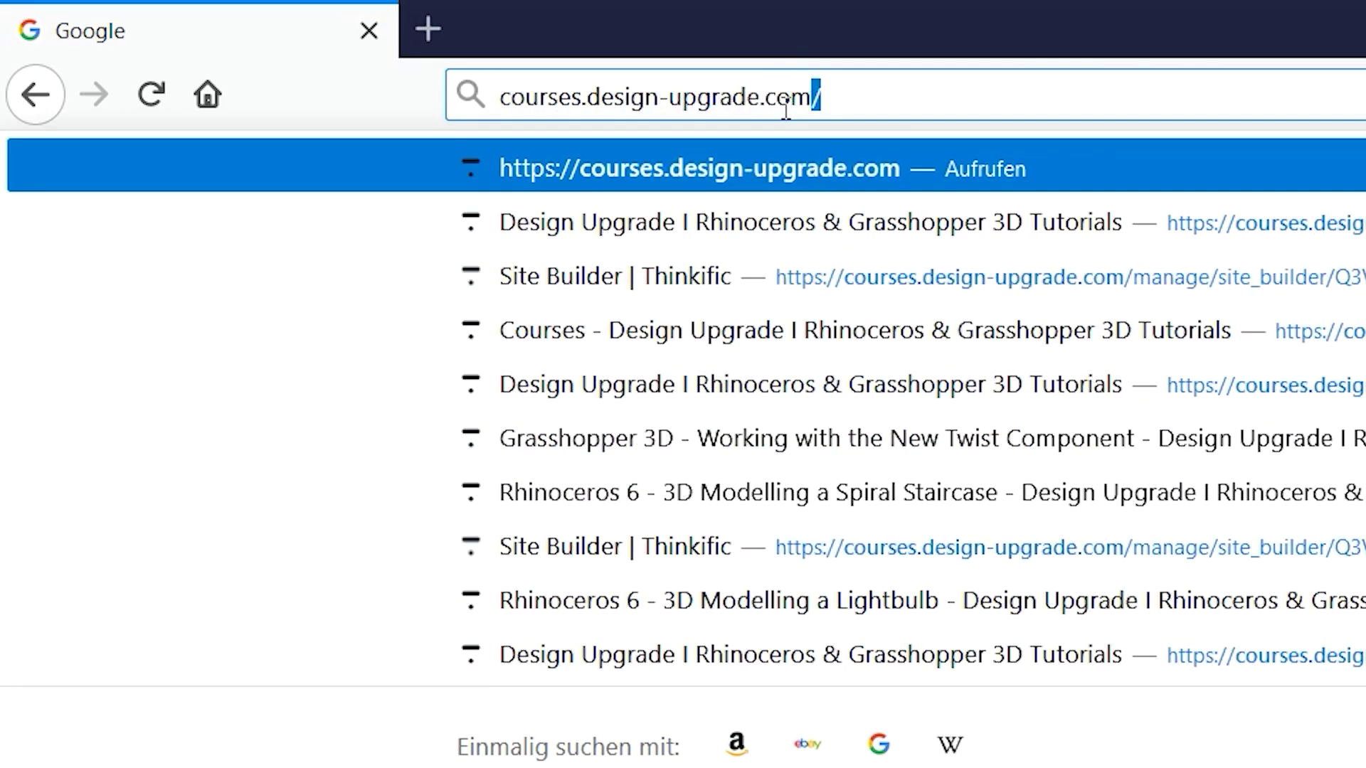
Switch to the web browser and open courses.design-upgrade.com
key(Return)
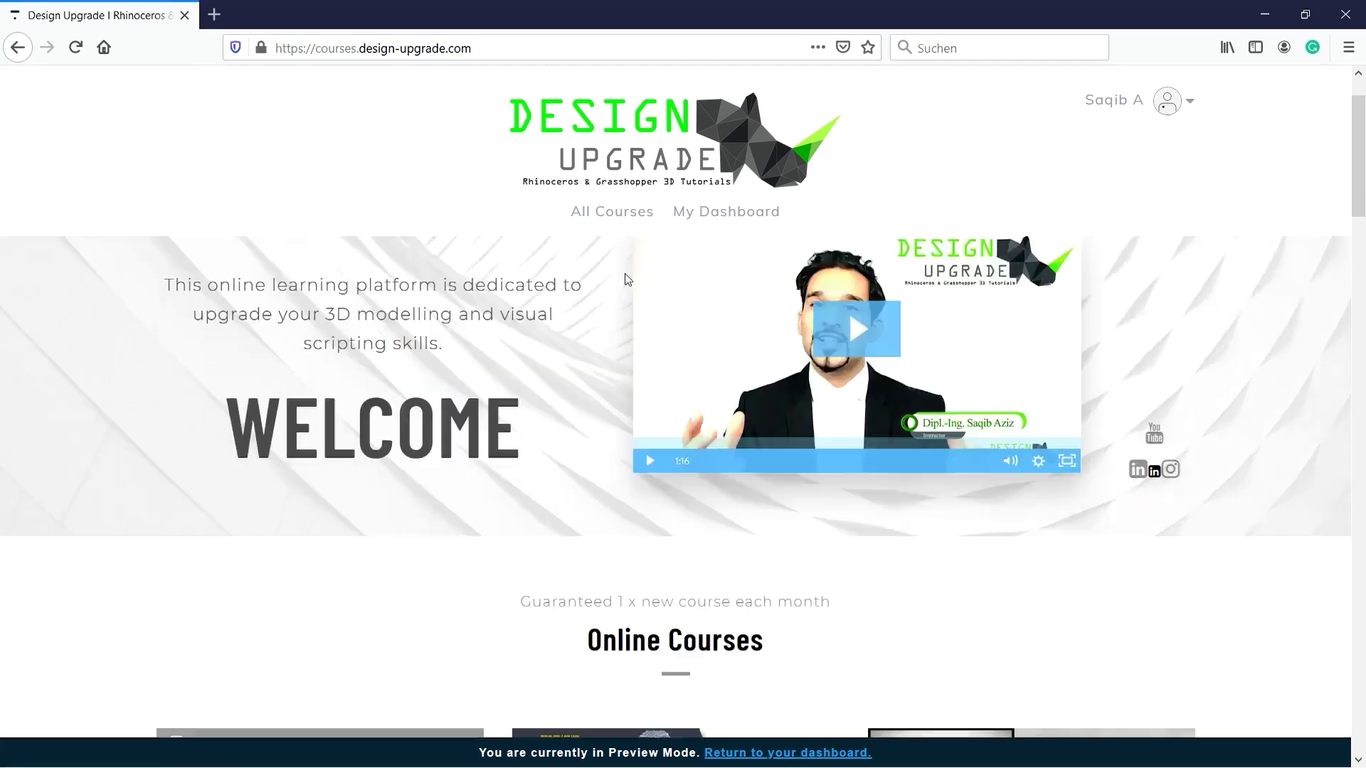
Open the All Access Membership - Professional bundle from the online courses and look through its included courses
scroll(626, 279, down, 15)
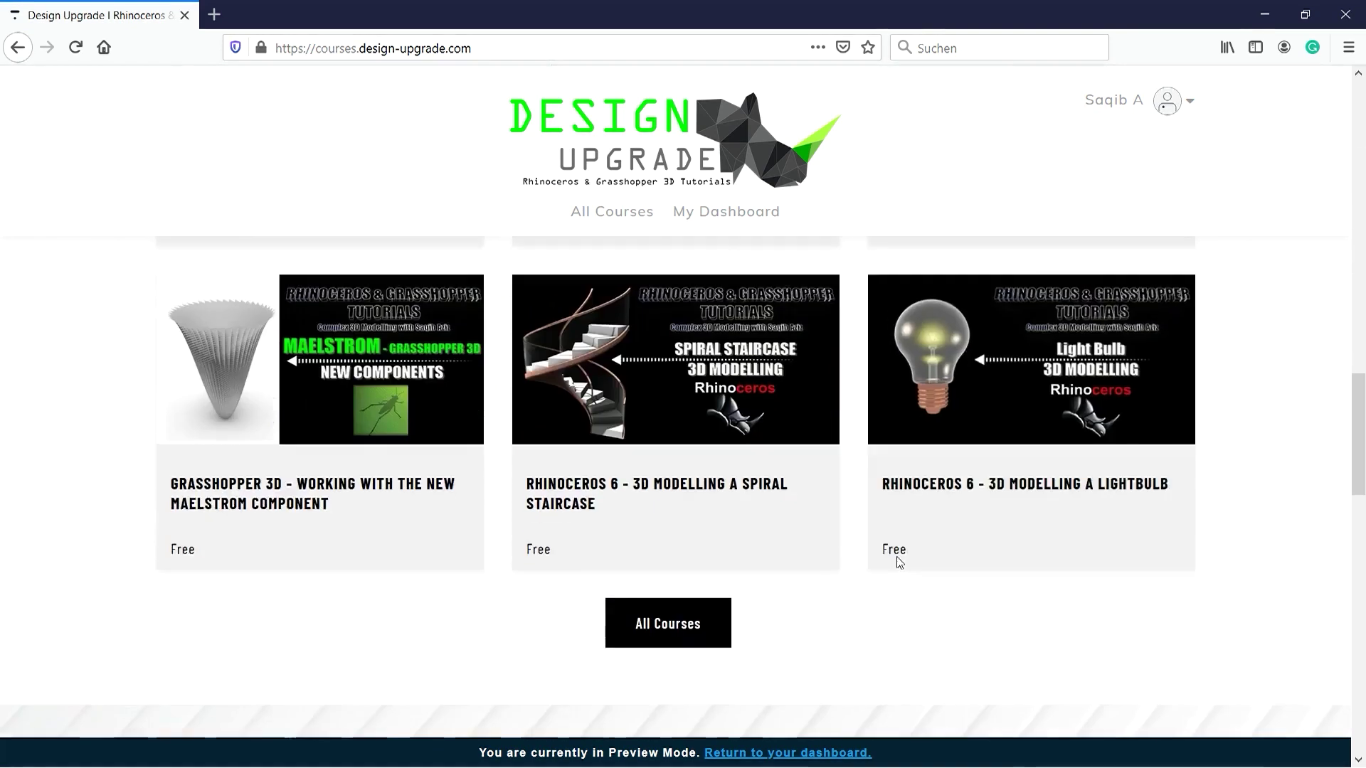
scroll(898, 562, up, 15)
click(313, 554)
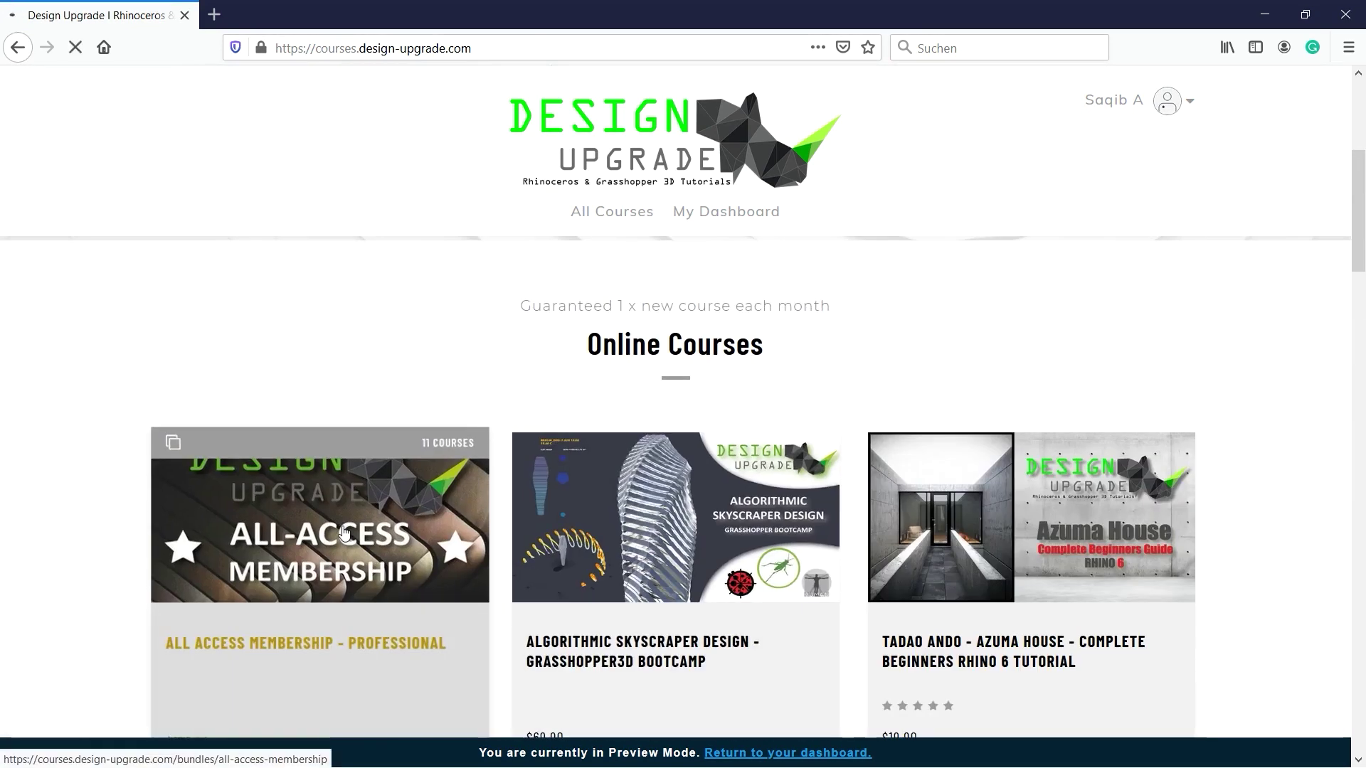
scroll(772, 408, down, 15)
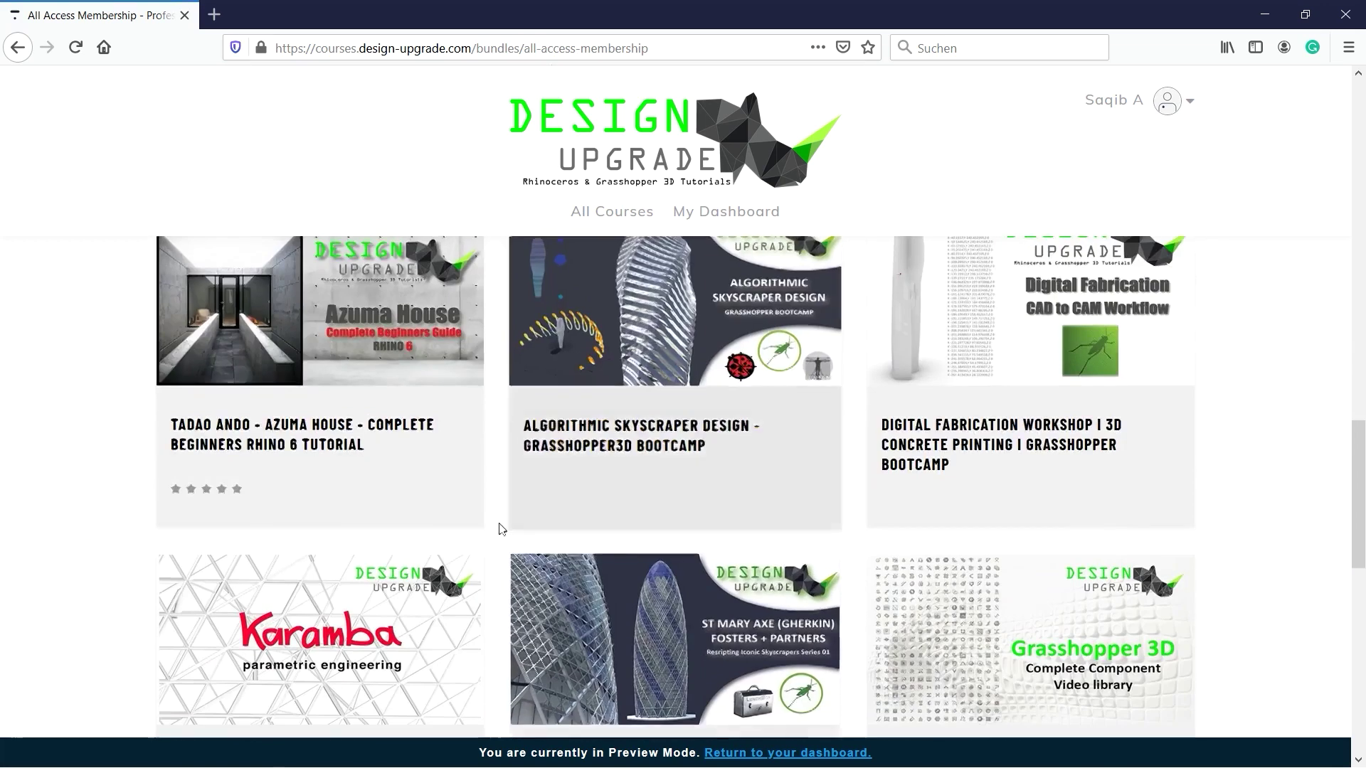
scroll(1062, 463, down, 2)
scroll(925, 396, up, 5)
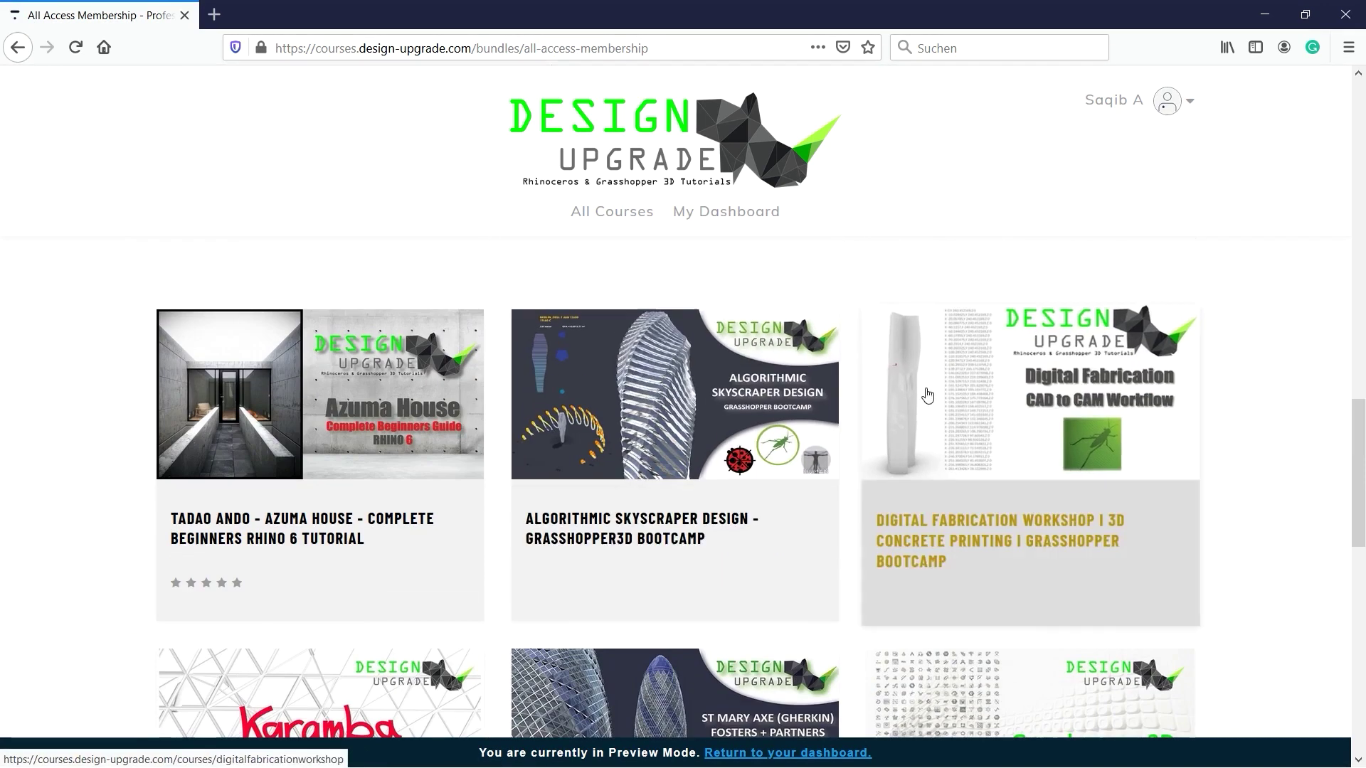
scroll(326, 398, down, 4)
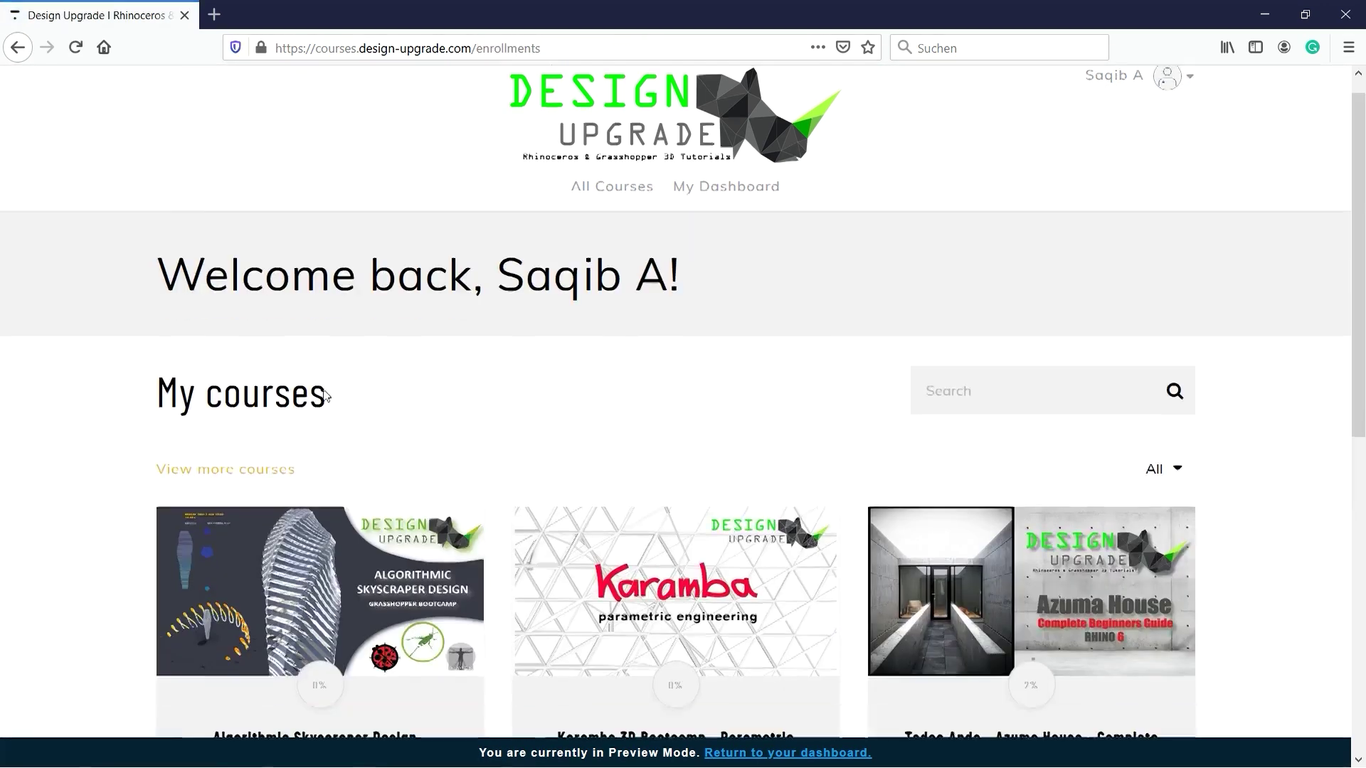
Open the enrolled Algorithmic Skyscraper Design - Grasshopper3D Bootcamp course, play its Course Overview video and skip ahead through it
click(326, 402)
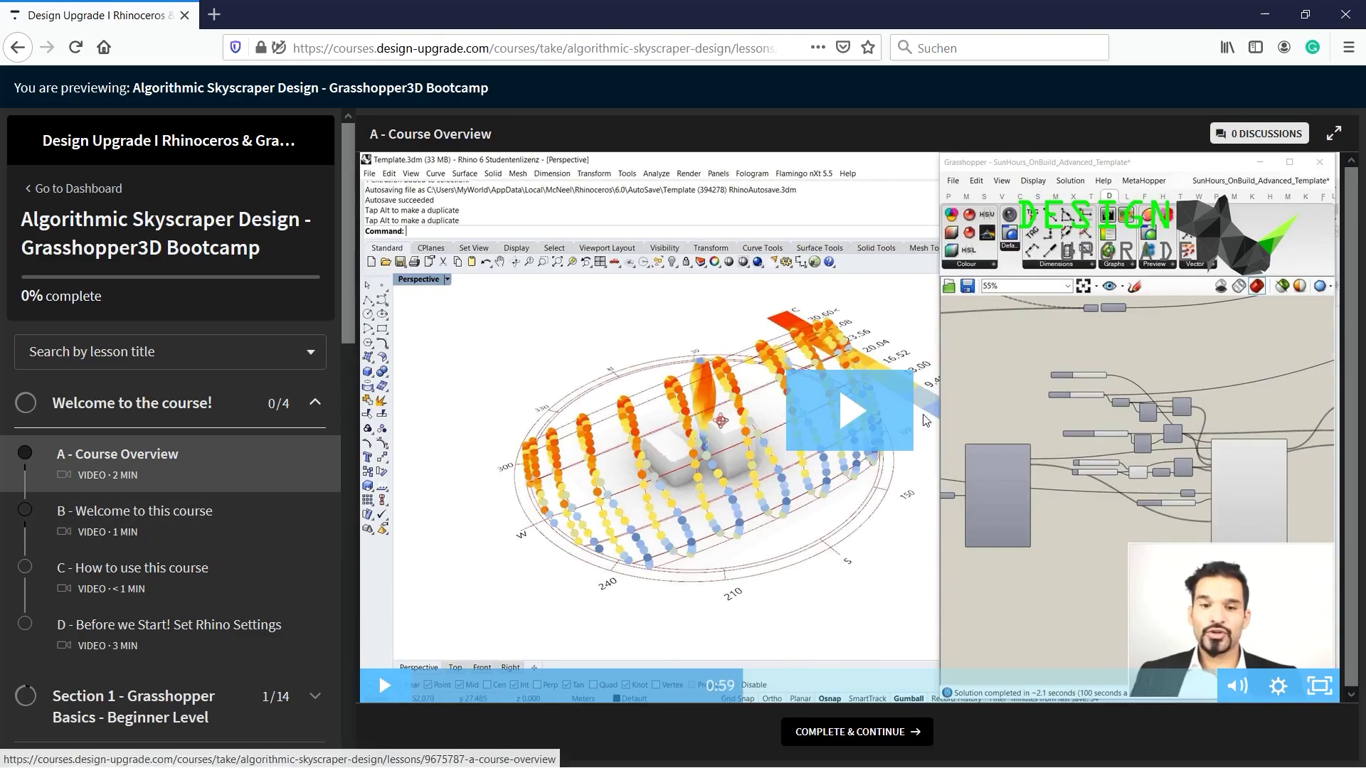
click(380, 679)
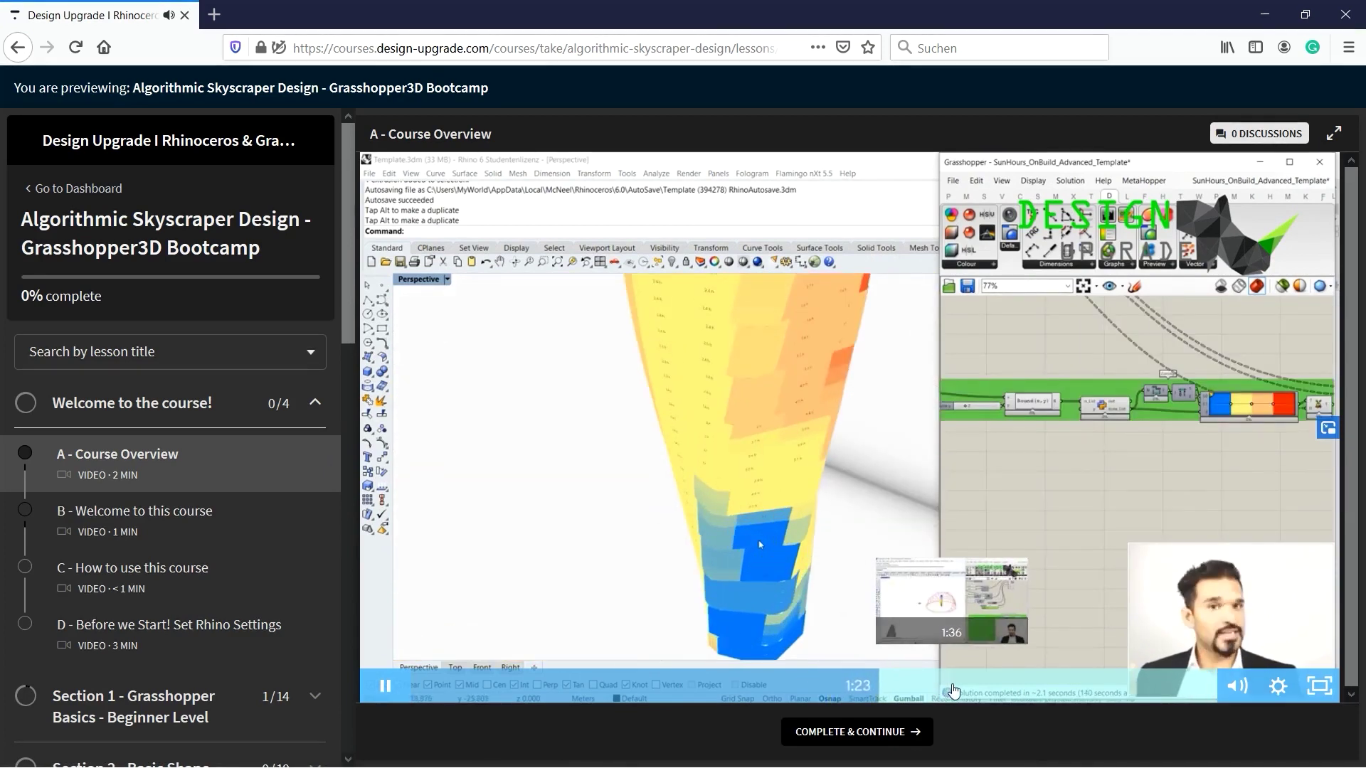
click(968, 689)
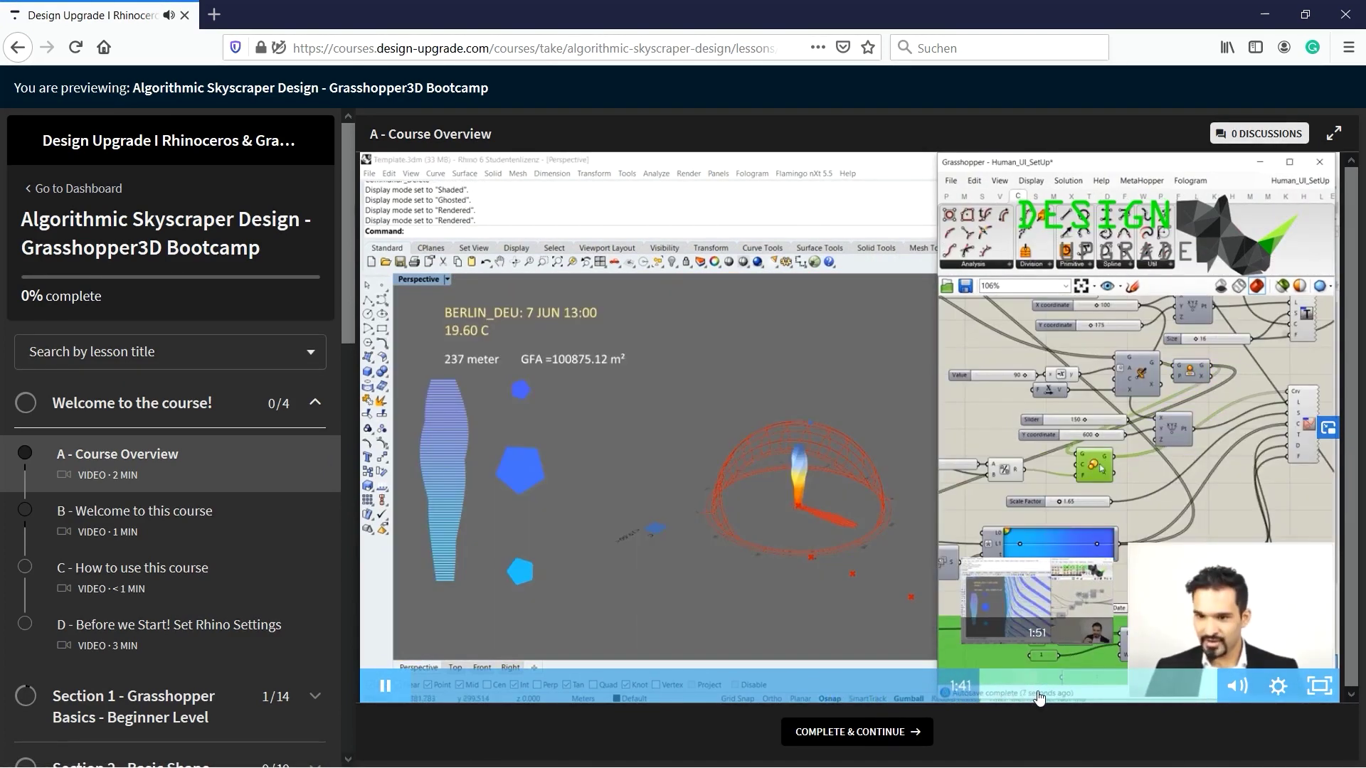
click(1075, 684)
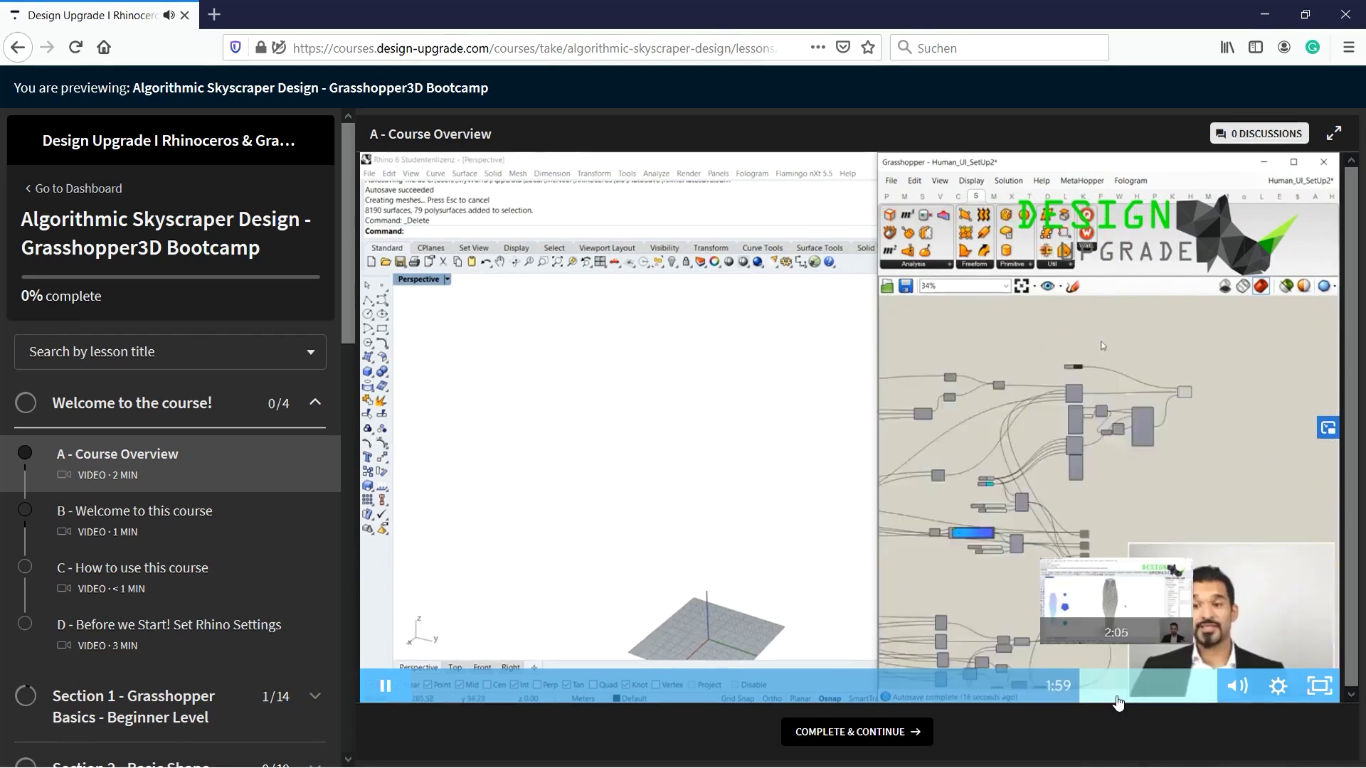